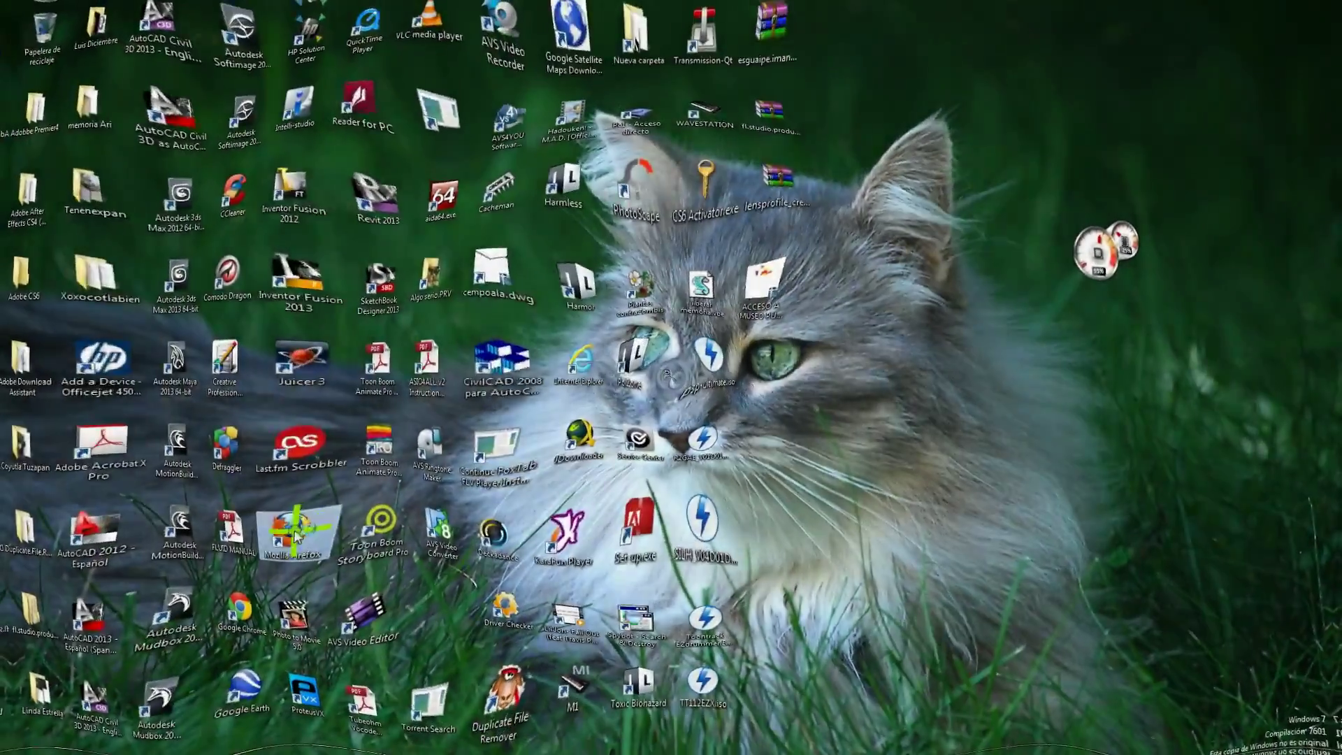
# Step: Launch Firefox and load pixlr.com/editor using the address copied from Notepad
pyautogui.rightClick(305, 525)
pyautogui.click(350, 167)
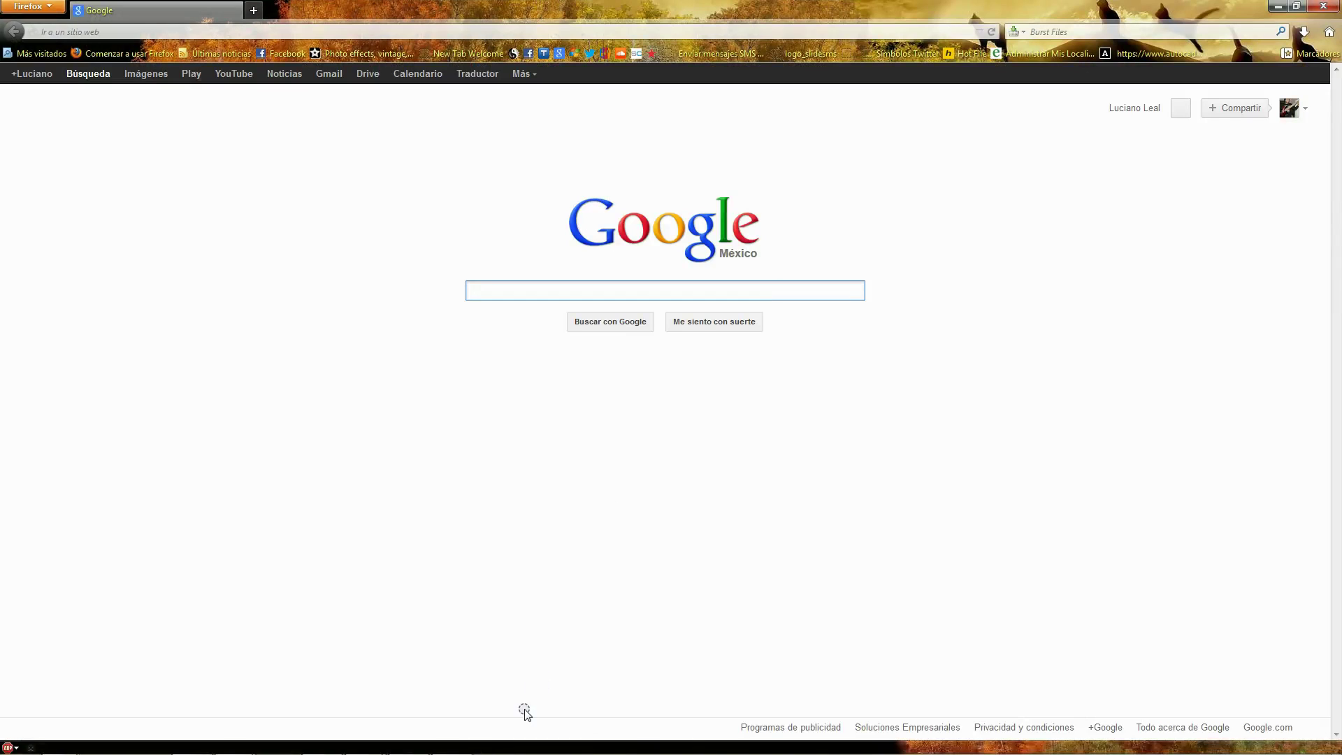
pyautogui.click(448, 666)
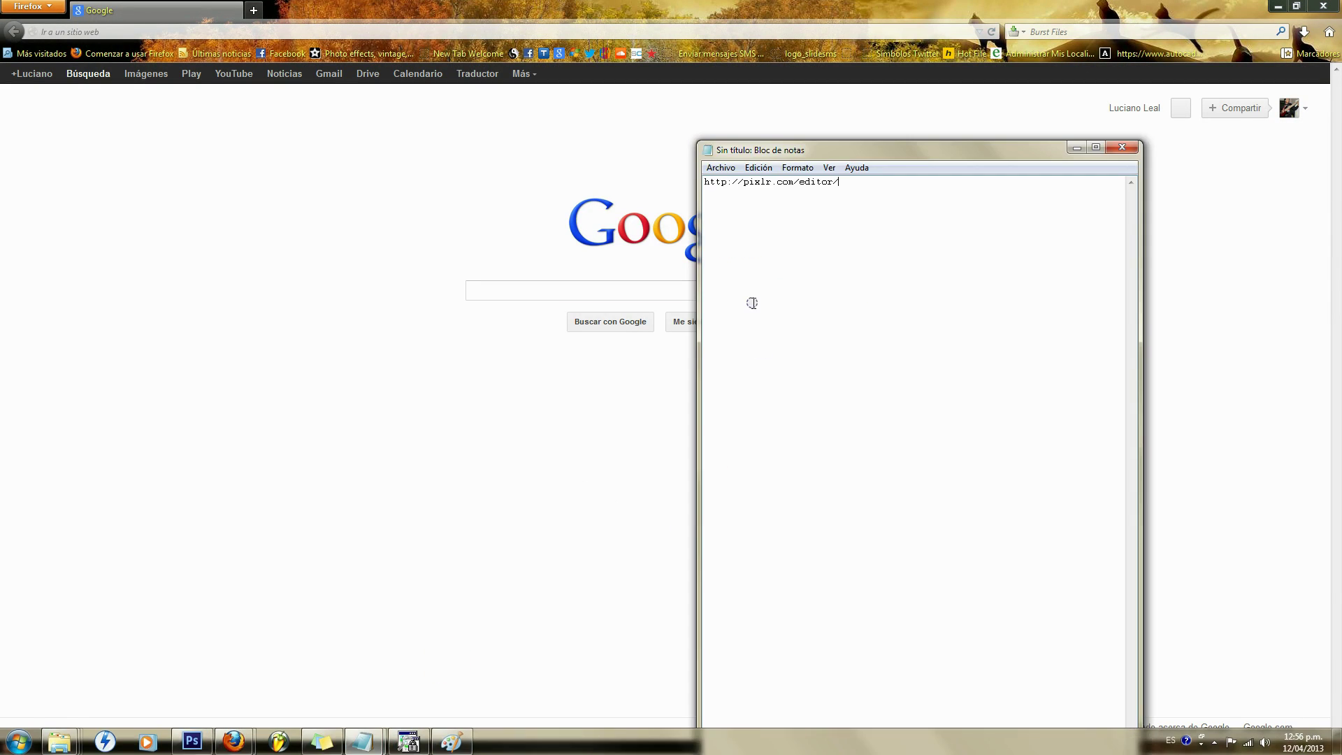
pyautogui.moveTo(845, 182); pyautogui.dragTo(689, 183)
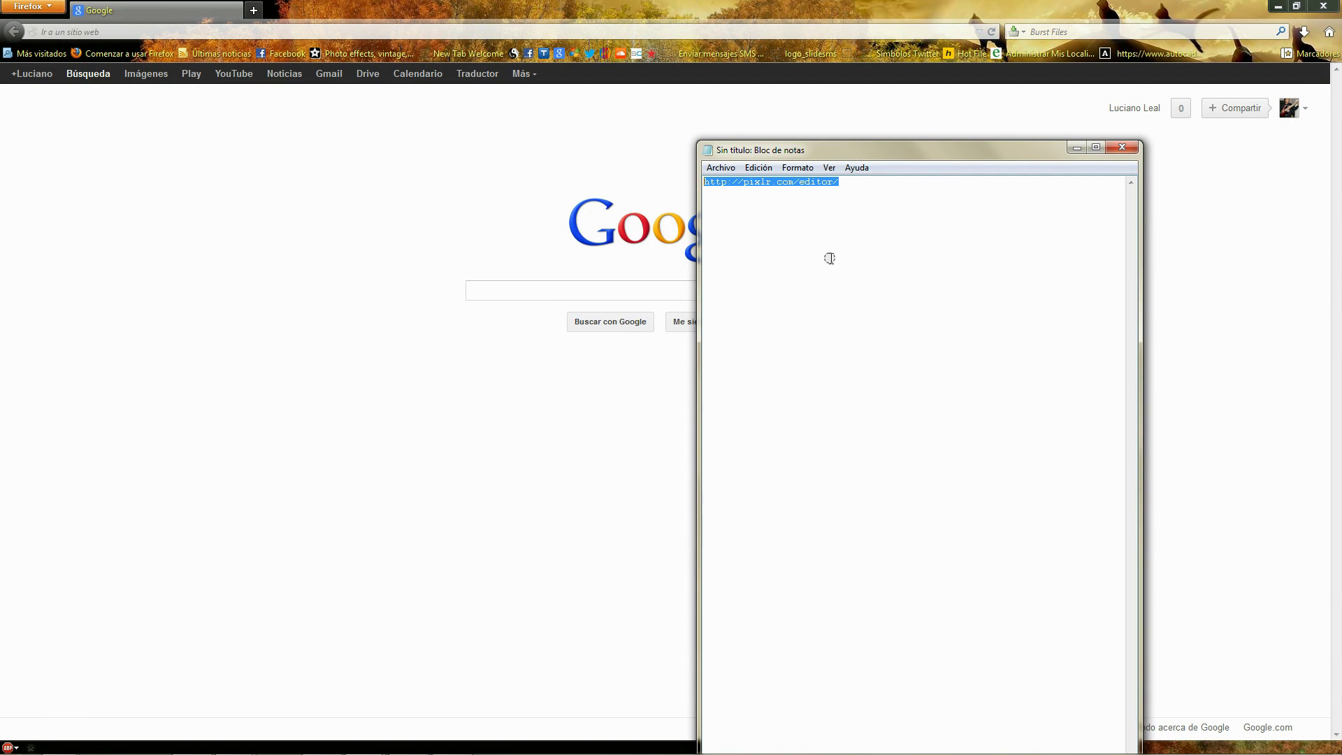
pyautogui.click(70, 32)
pyautogui.rightClick(68, 32)
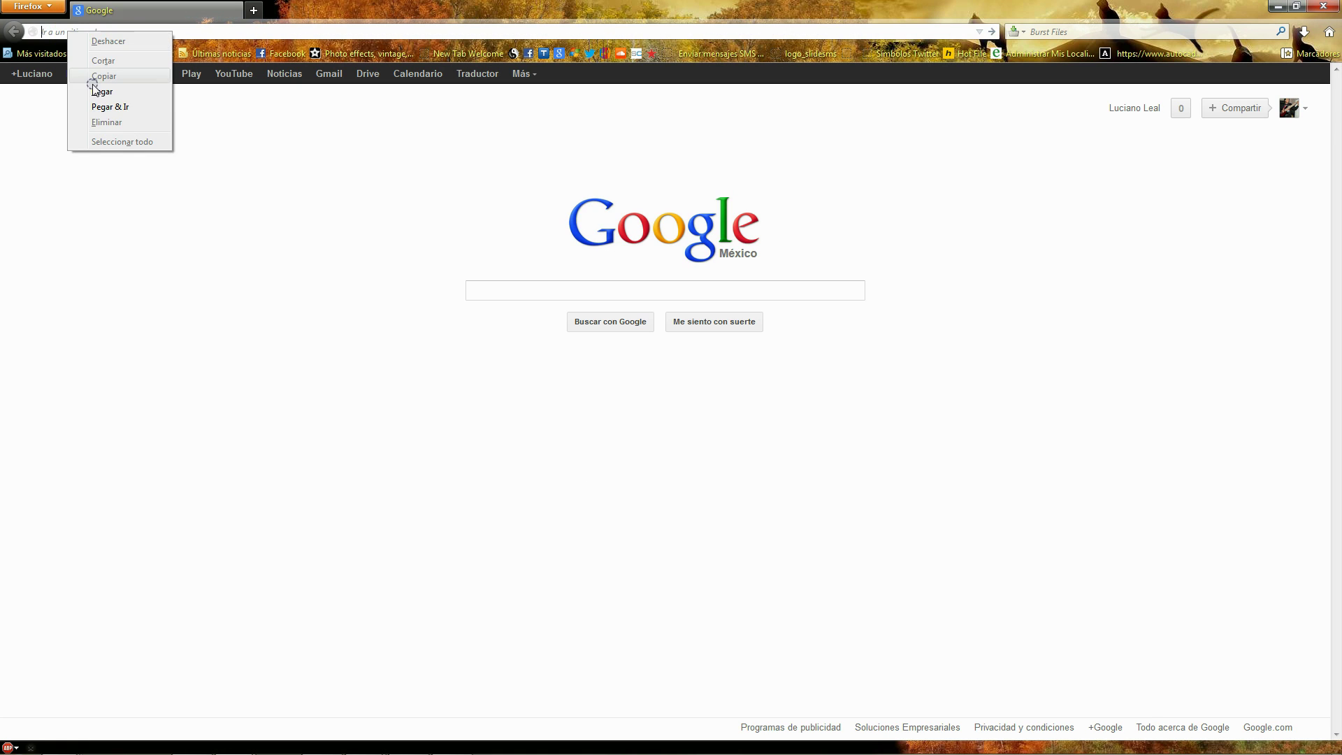
pyautogui.click(110, 106)
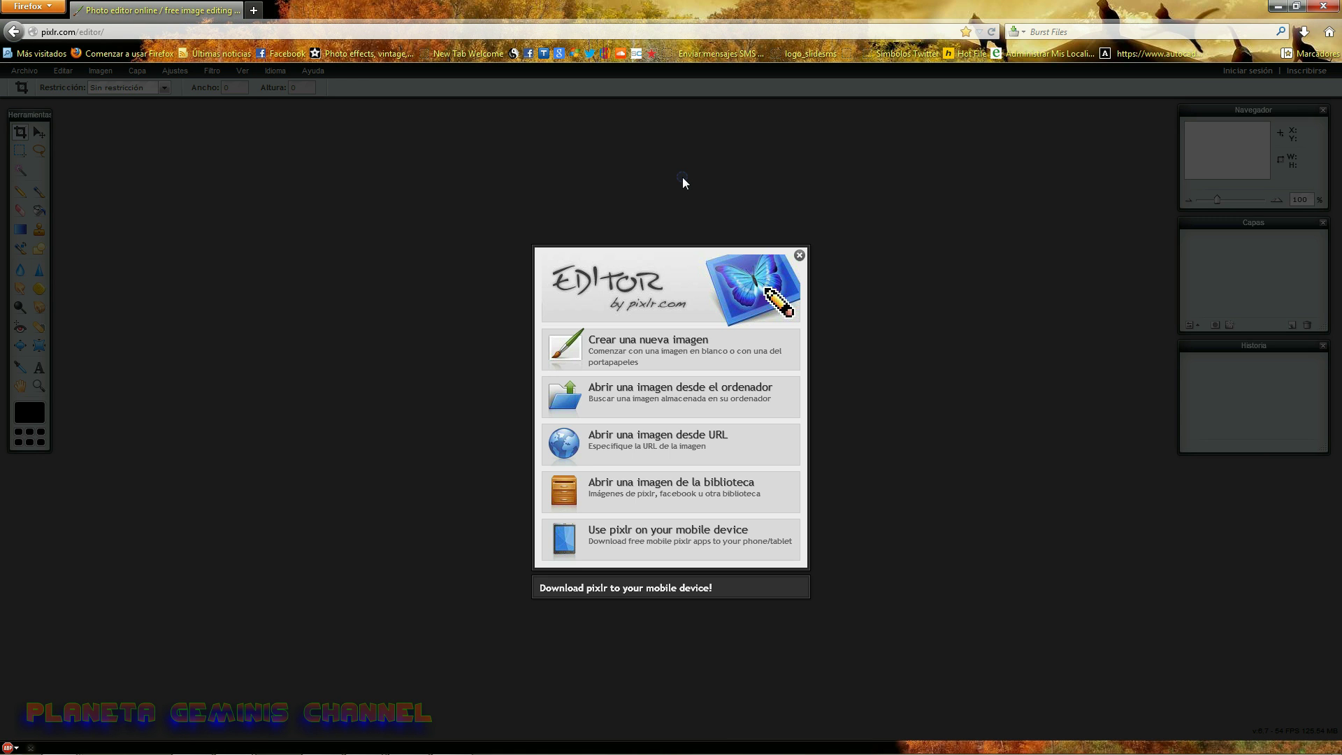
# Step: Open 'El sabio y el tonto.png' from the computer as the Fondo layer
pyautogui.click(665, 345)
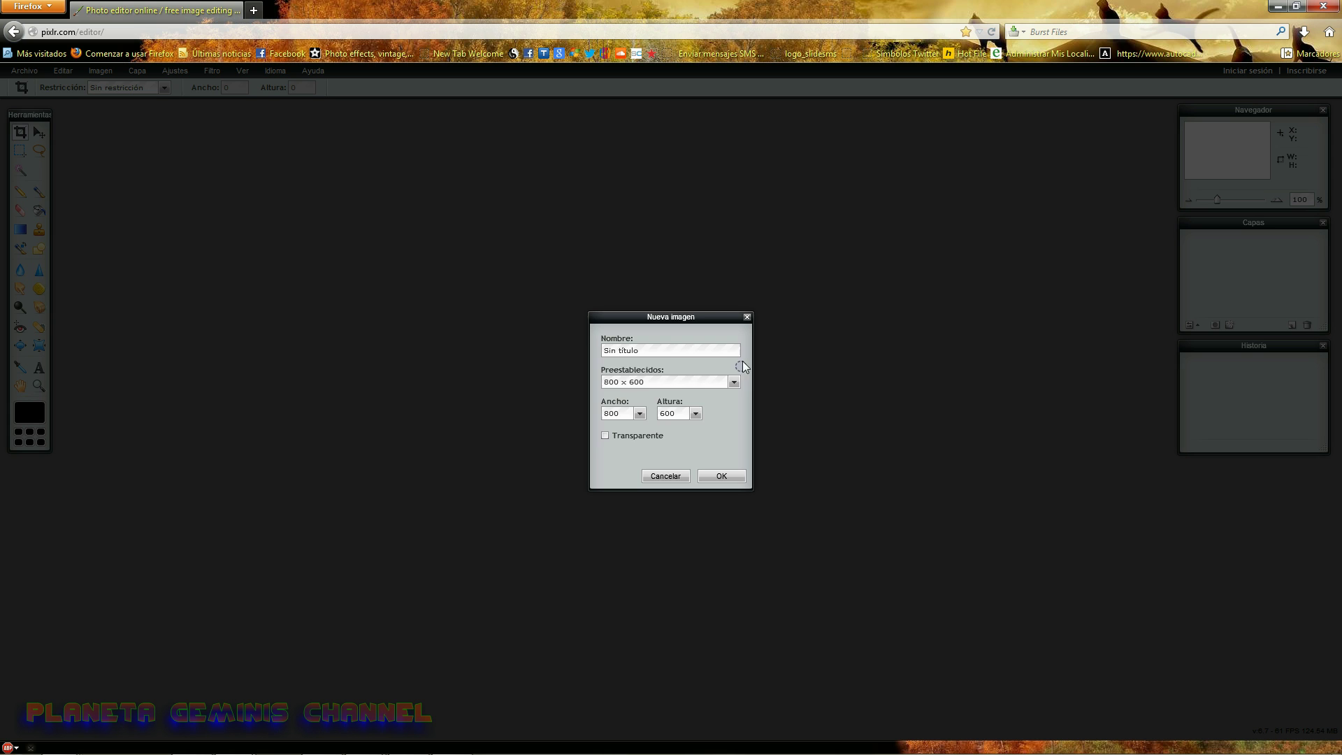
pyautogui.click(746, 317)
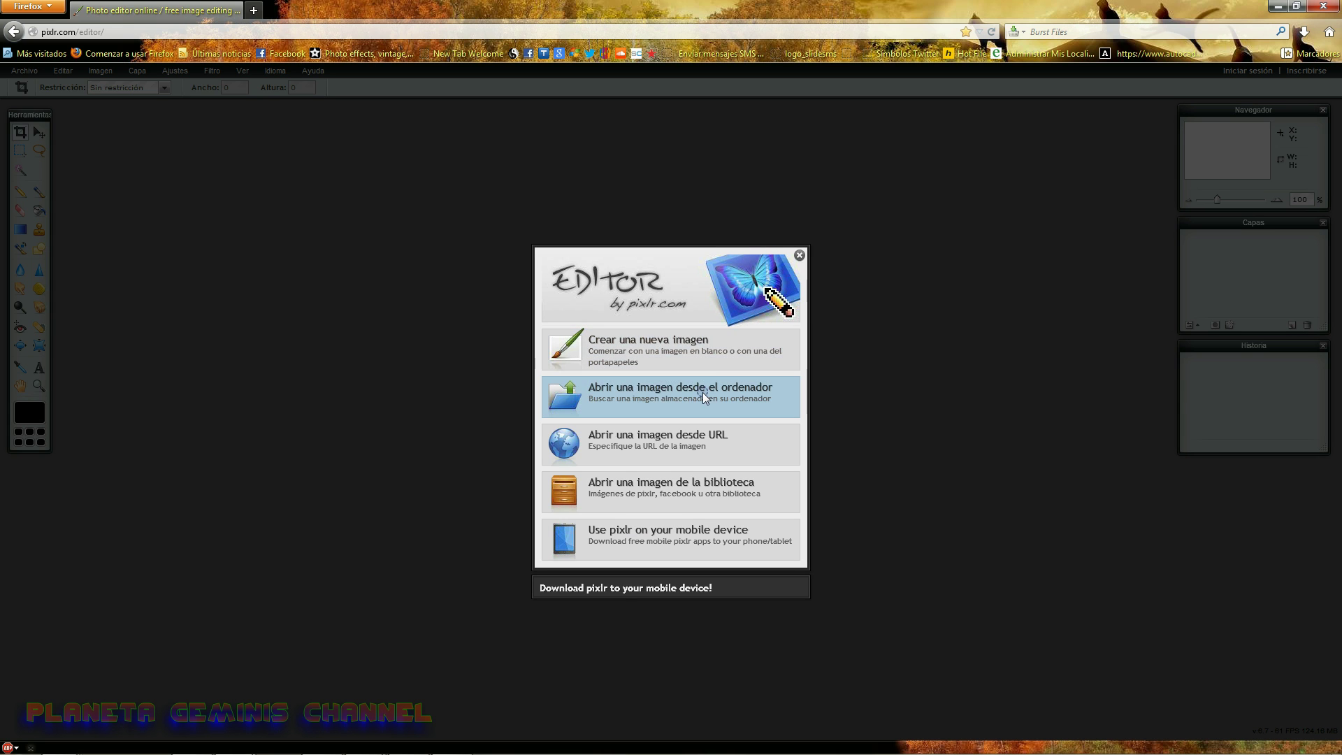
pyautogui.click(703, 392)
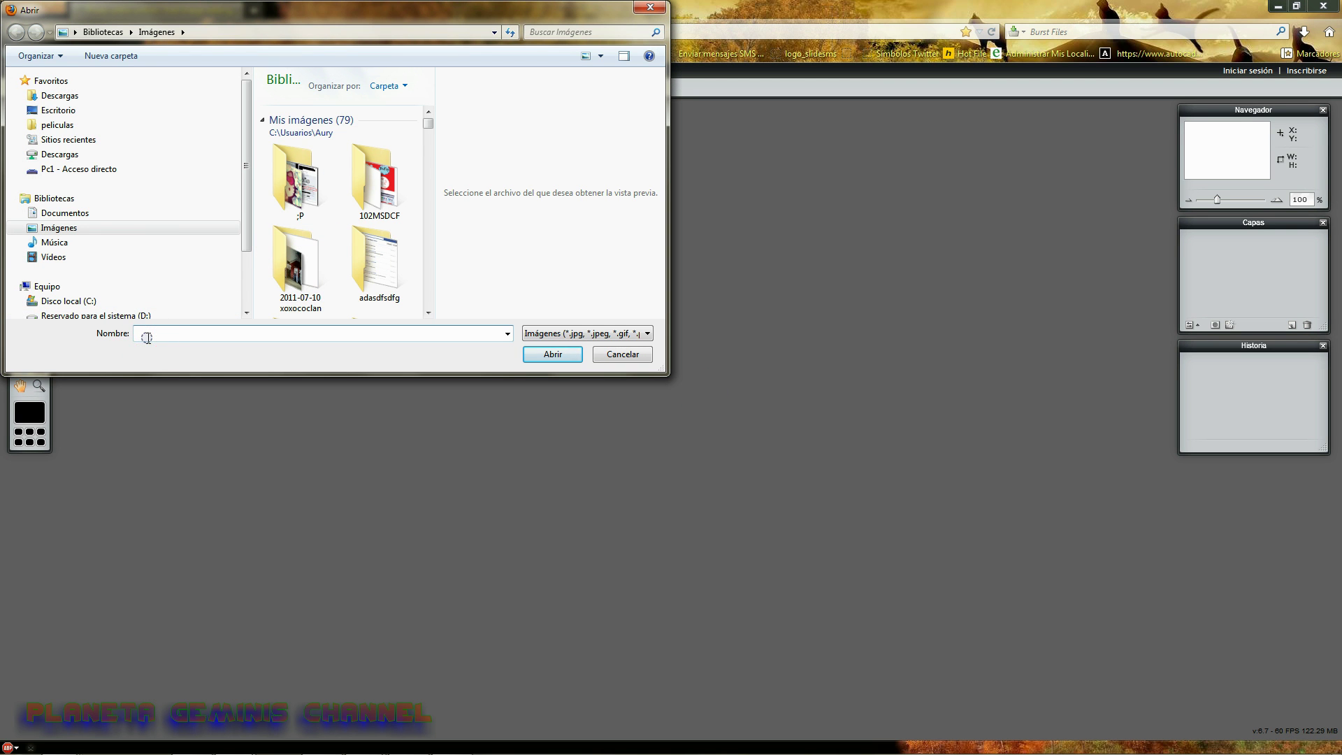
pyautogui.write('el')
pyautogui.click(163, 376)
pyautogui.click(549, 356)
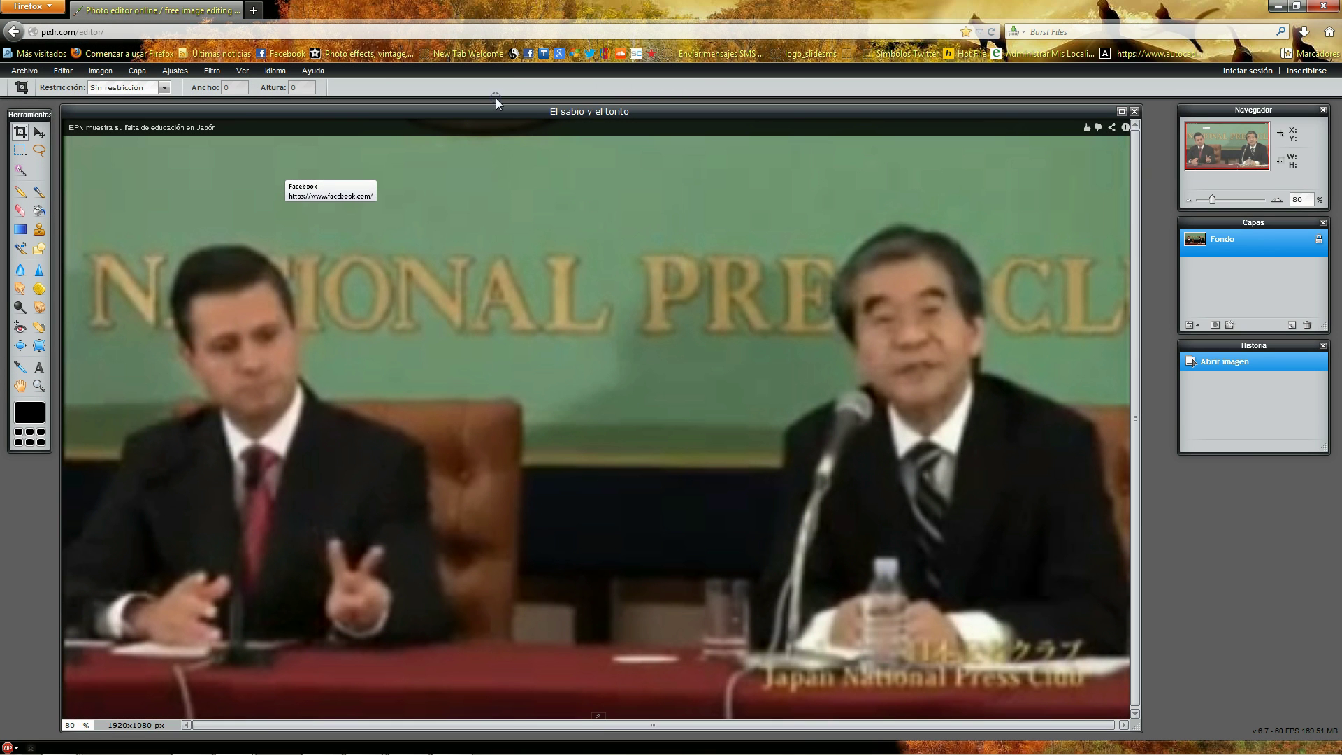
# Step: Select and nudge the Facebook label, then undo back to the original photo
pyautogui.click(20, 150)
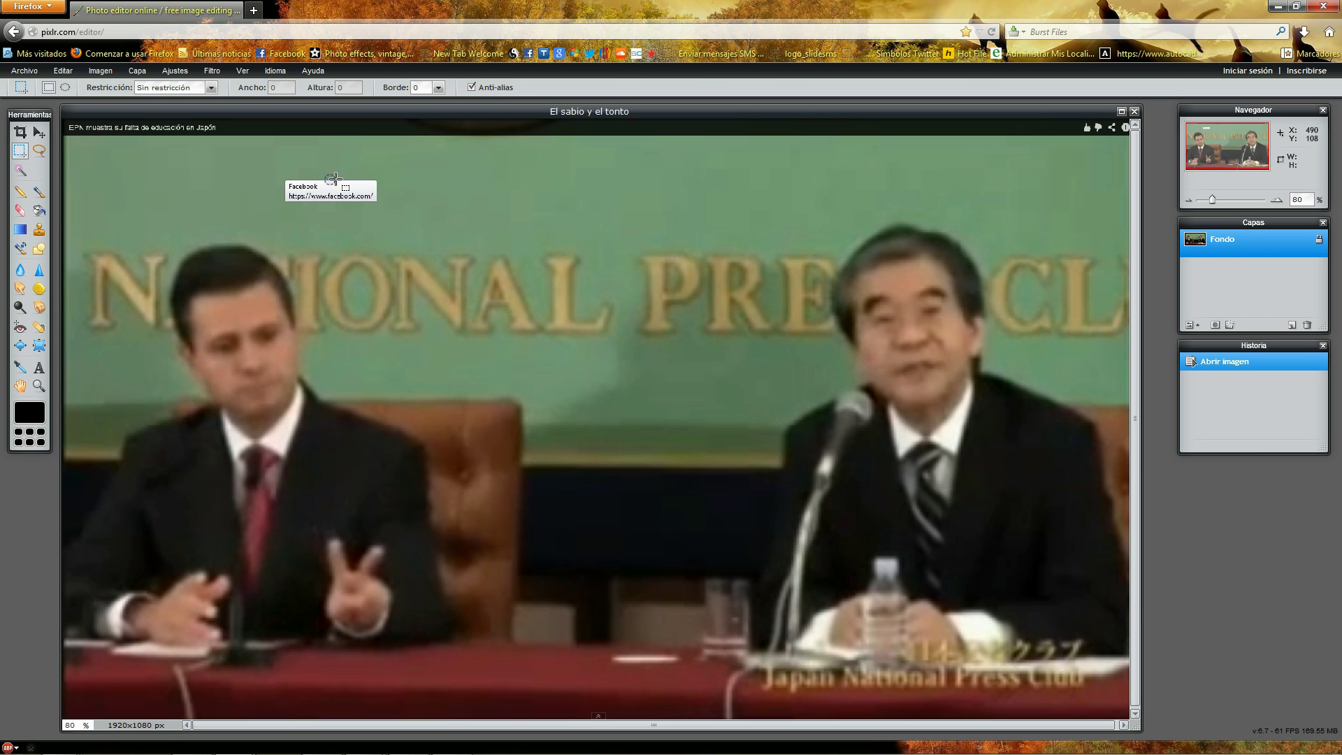
pyautogui.moveTo(281, 178); pyautogui.dragTo(380, 203)
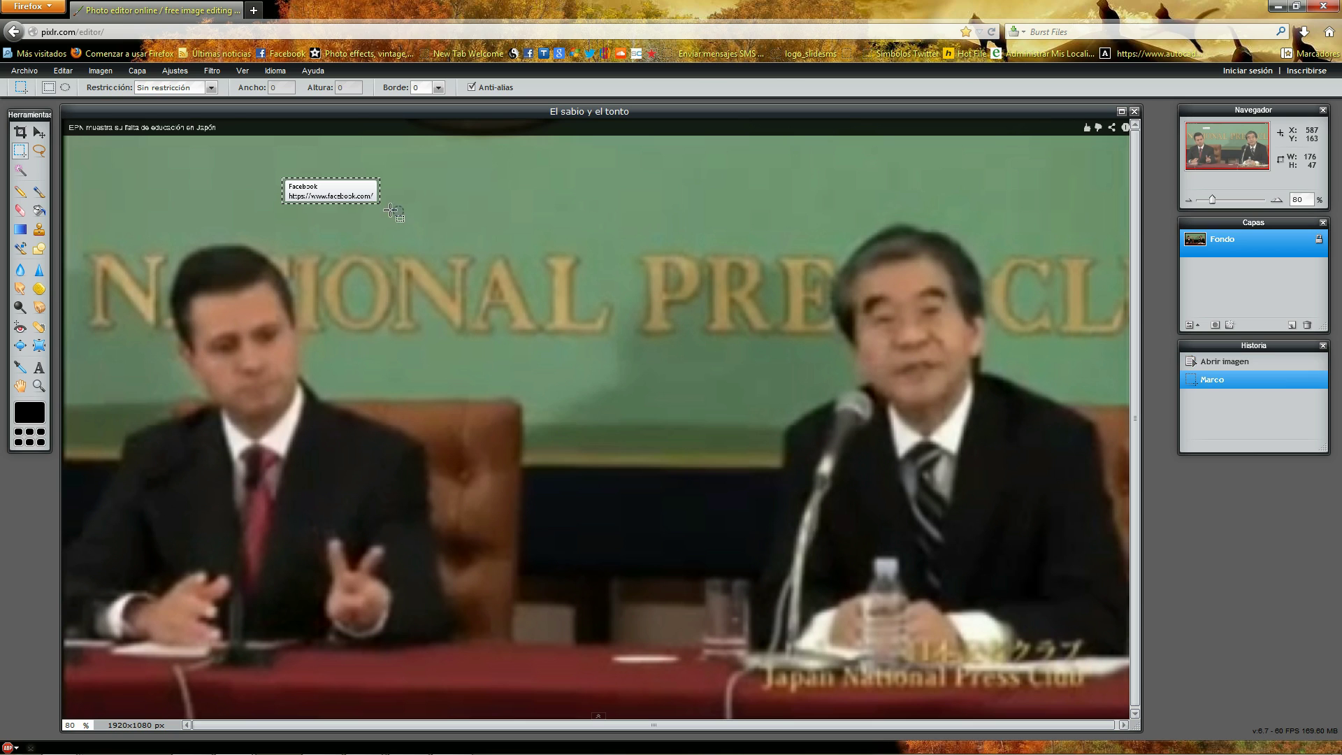
pyautogui.click(39, 132)
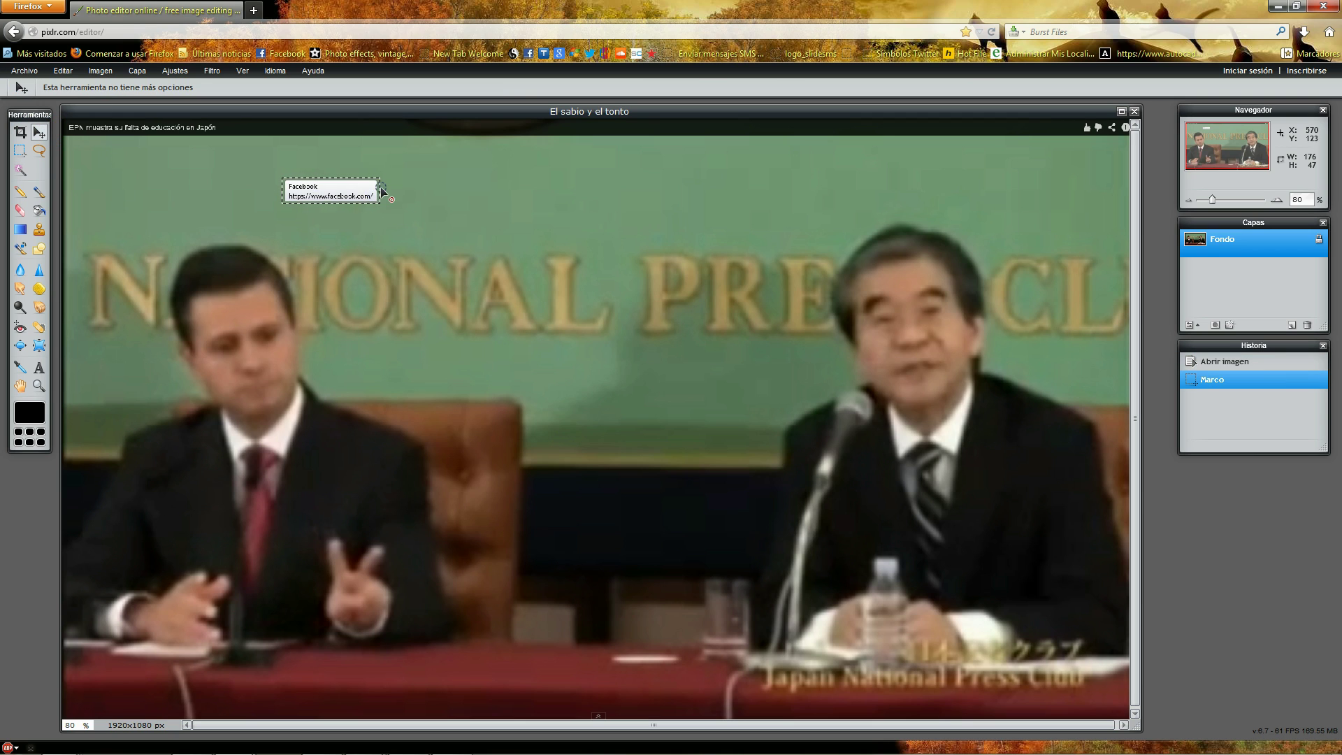
pyautogui.moveTo(353, 193); pyautogui.dragTo(346, 193)
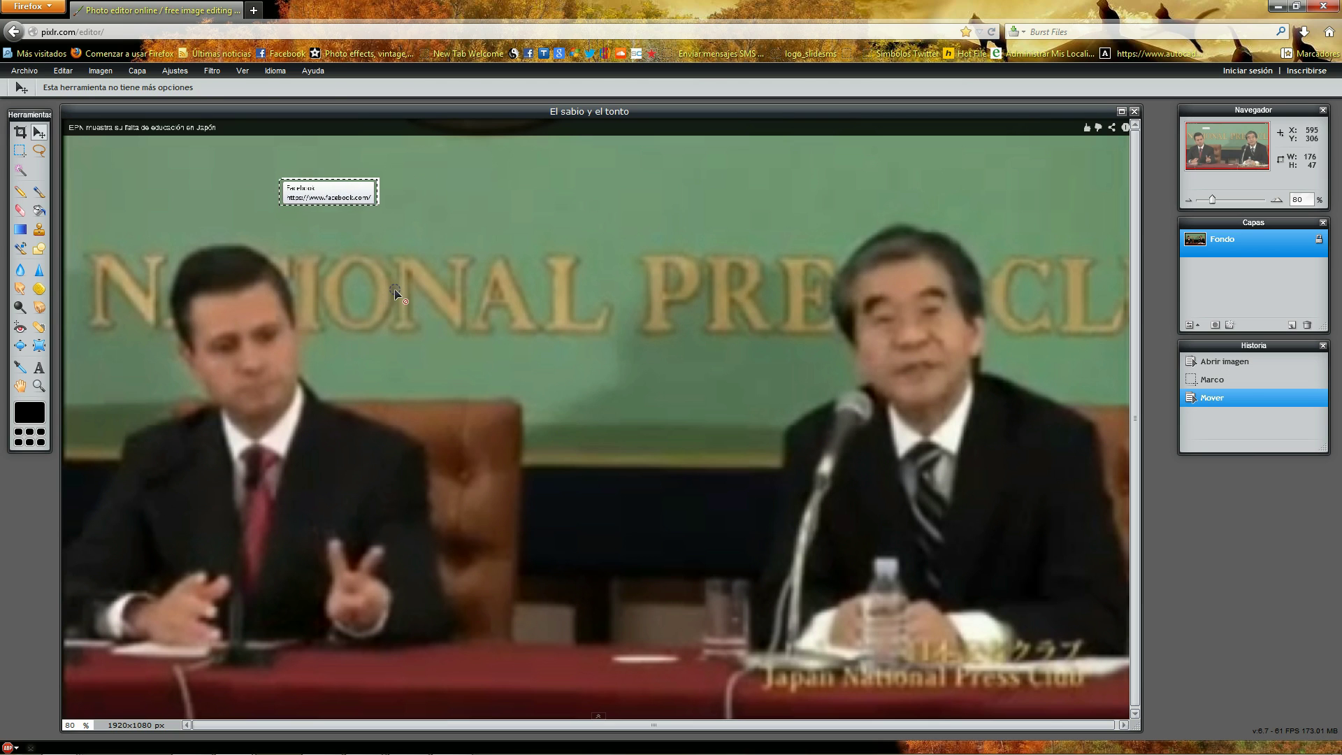
pyautogui.hotkey('ctrl', 'z')
pyautogui.hotkey('ctrl', 'z')
# Step: Copy a green backdrop patch onto a new layer and place it over the Facebook label
pyautogui.click(20, 150)
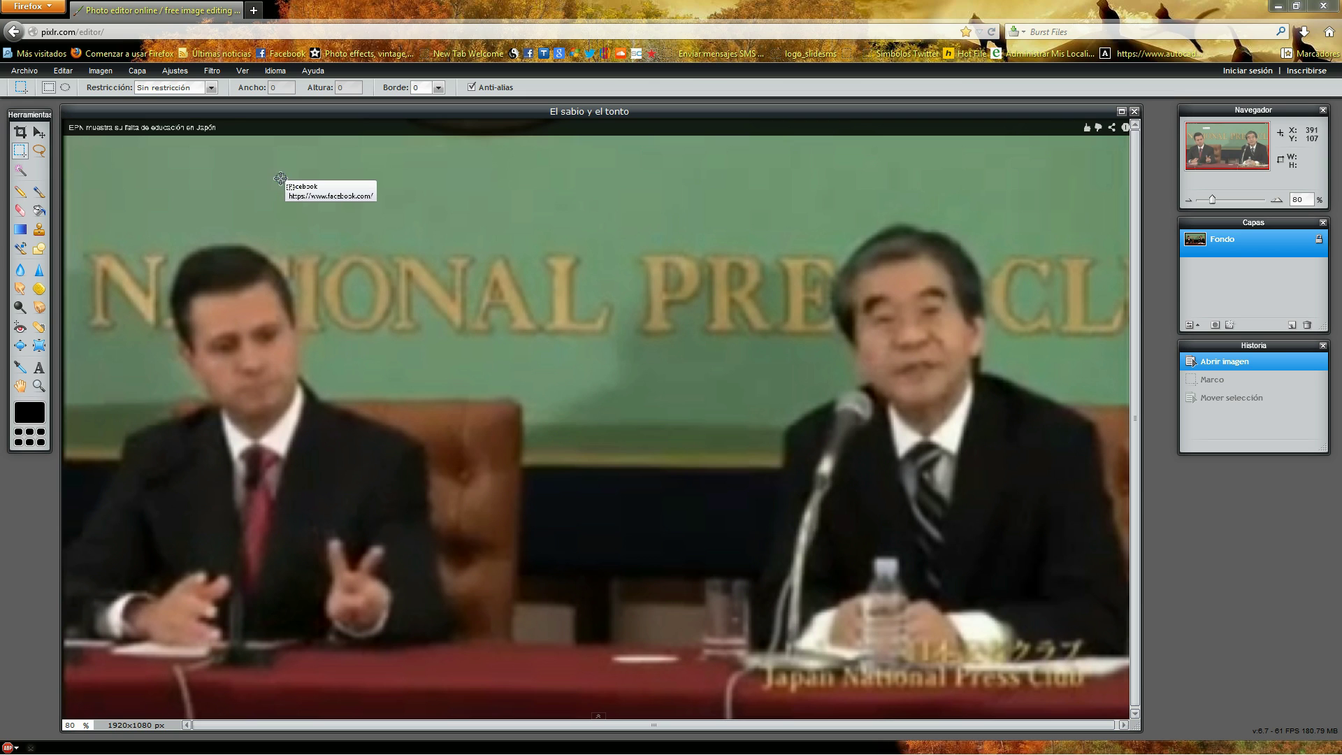
pyautogui.moveTo(280, 178)
pyautogui.mouseDown()
pyautogui.moveTo(370, 206)
pyautogui.moveTo(437, 197)
pyautogui.mouseUp()
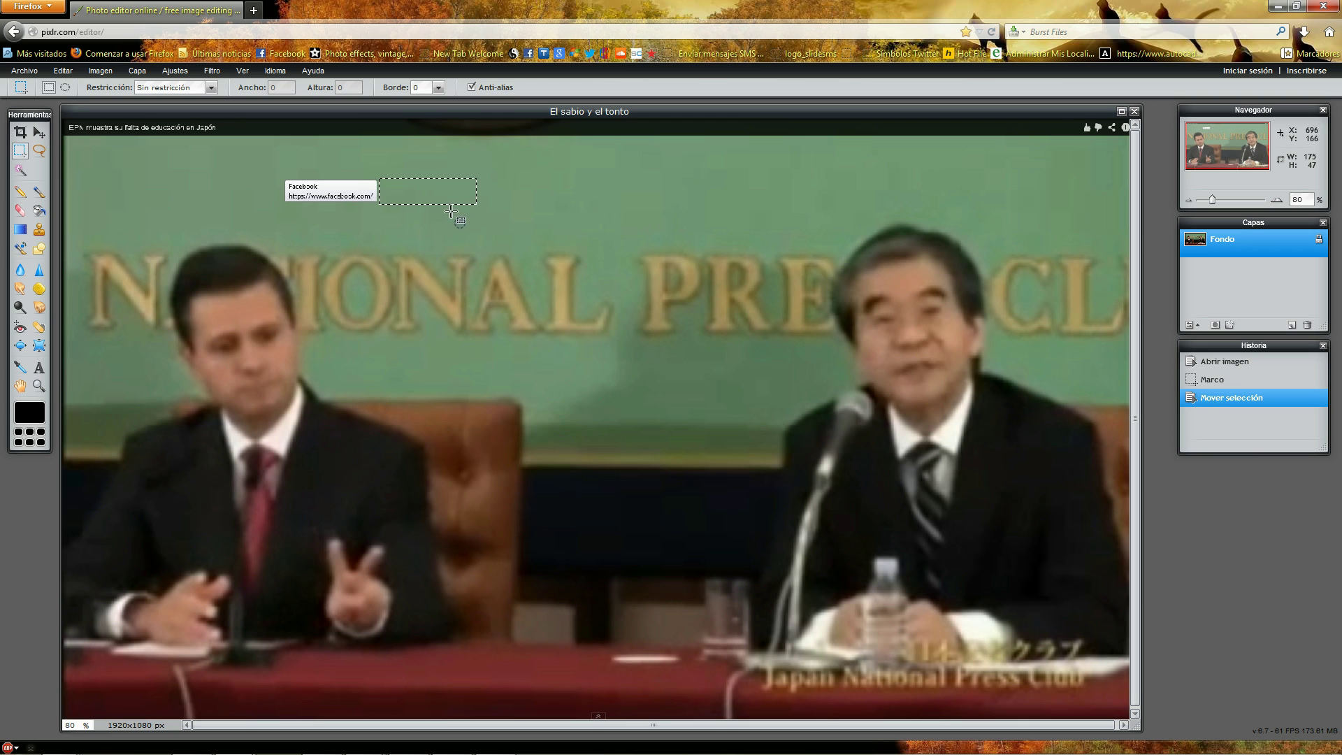
pyautogui.click(63, 70)
pyautogui.click(75, 131)
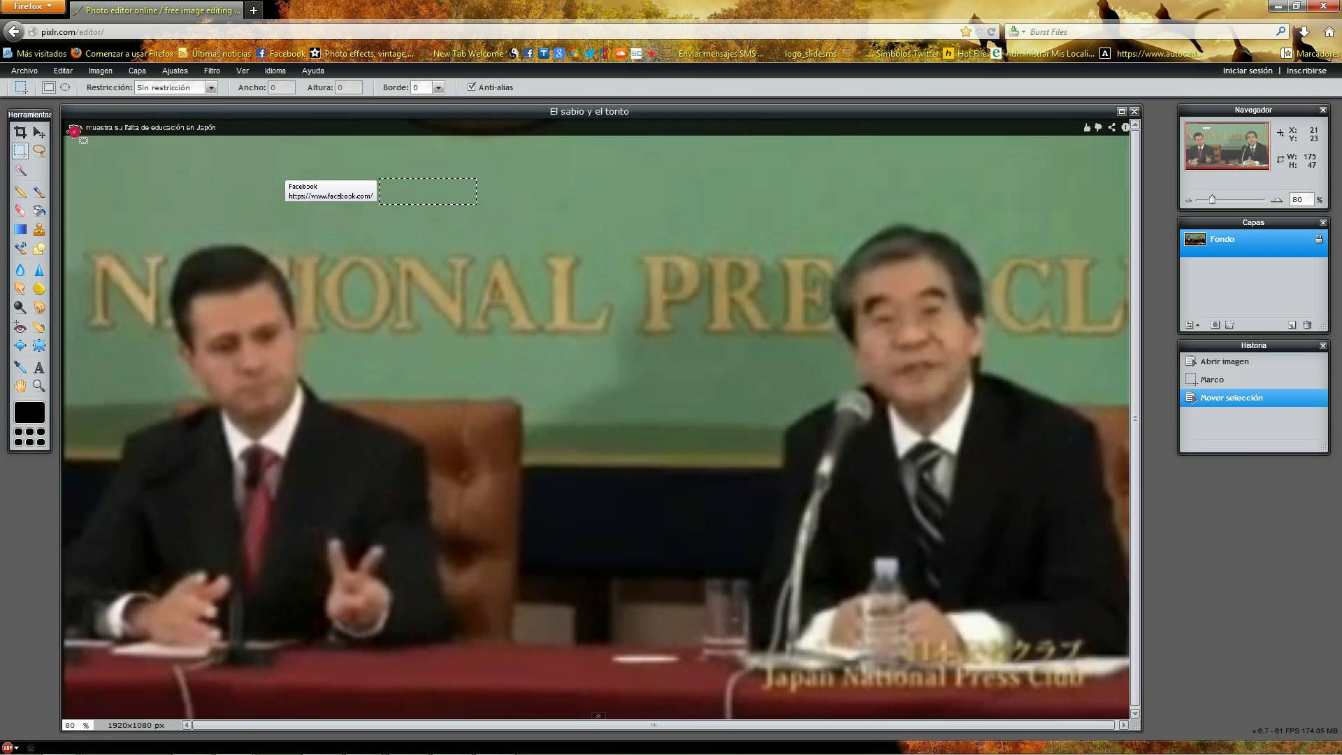
pyautogui.click(63, 70)
pyautogui.click(74, 148)
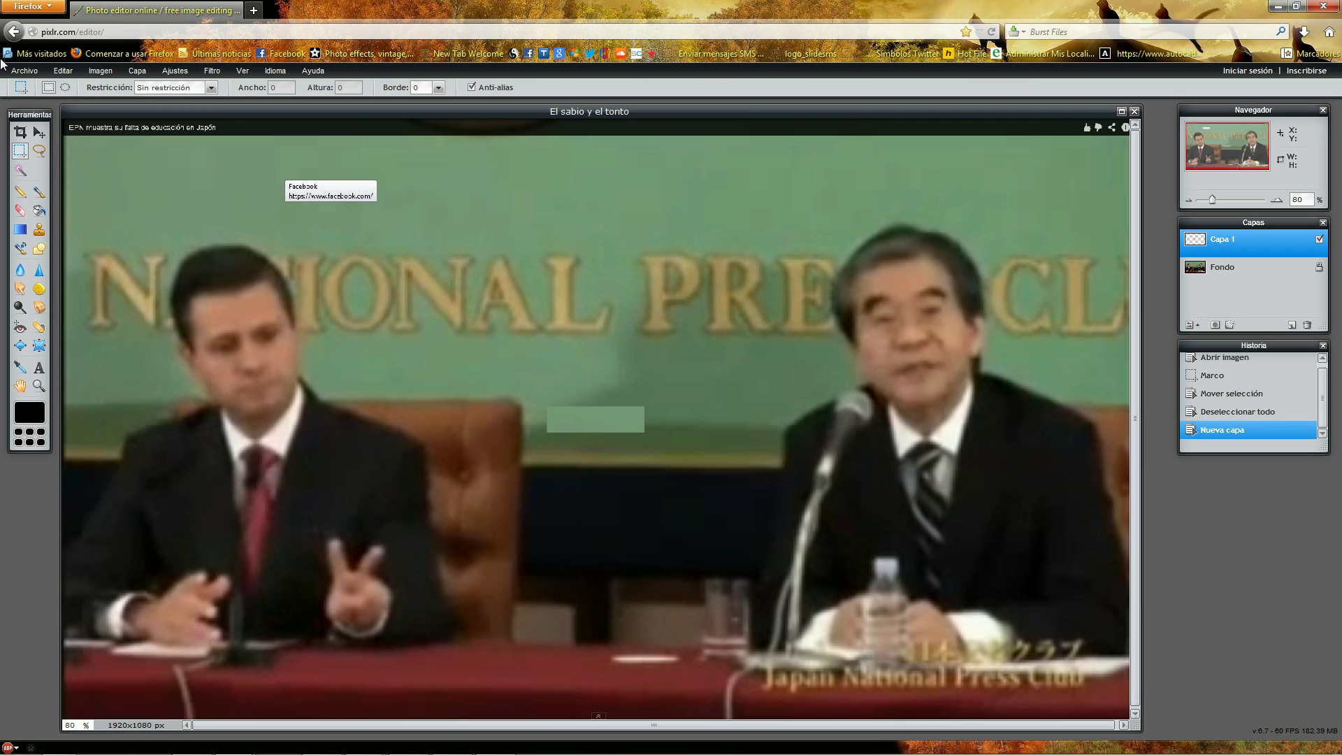
pyautogui.click(39, 132)
pyautogui.moveTo(579, 422)
pyautogui.mouseDown()
pyautogui.moveTo(312, 188)
pyautogui.moveTo(311, 207)
pyautogui.mouseUp()
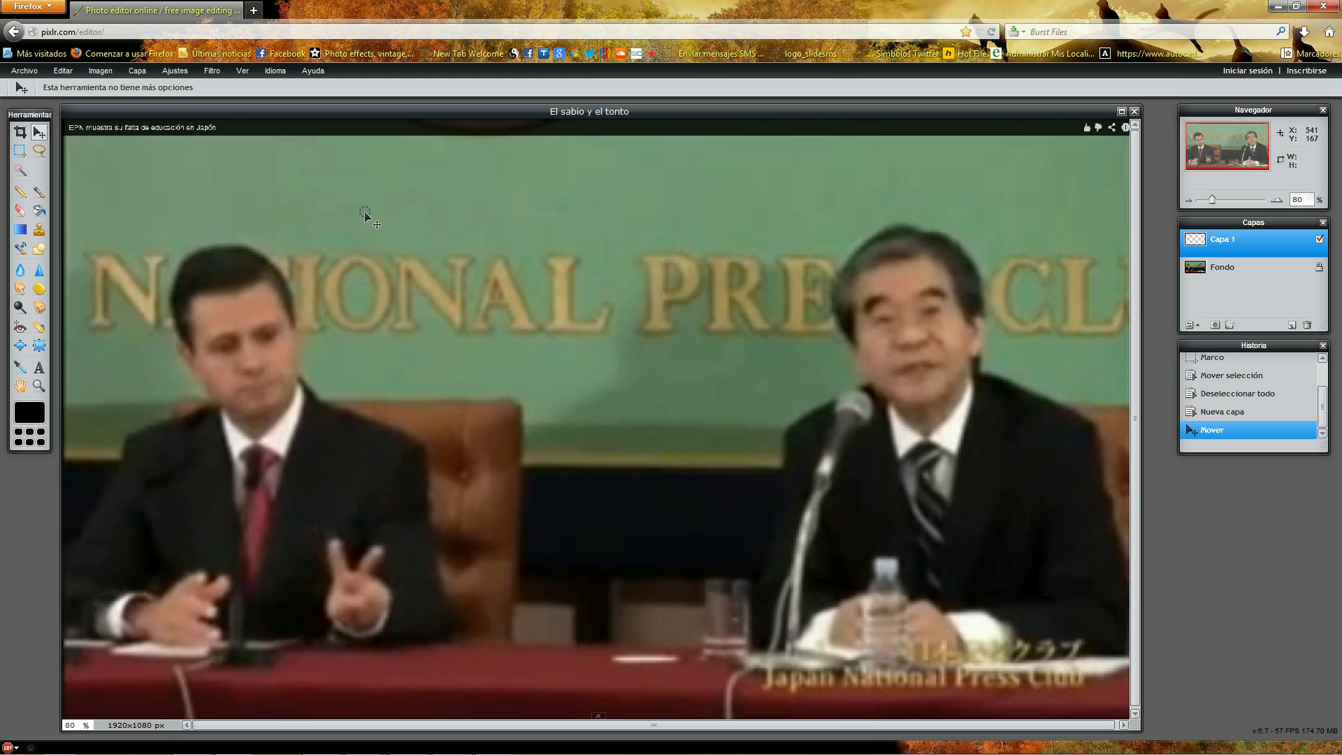
# Step: Paste the quote 'CUANDO EL GENIO APUNTA A LA LUNA…' into a new text box on the photo
pyautogui.press('super+Tab')
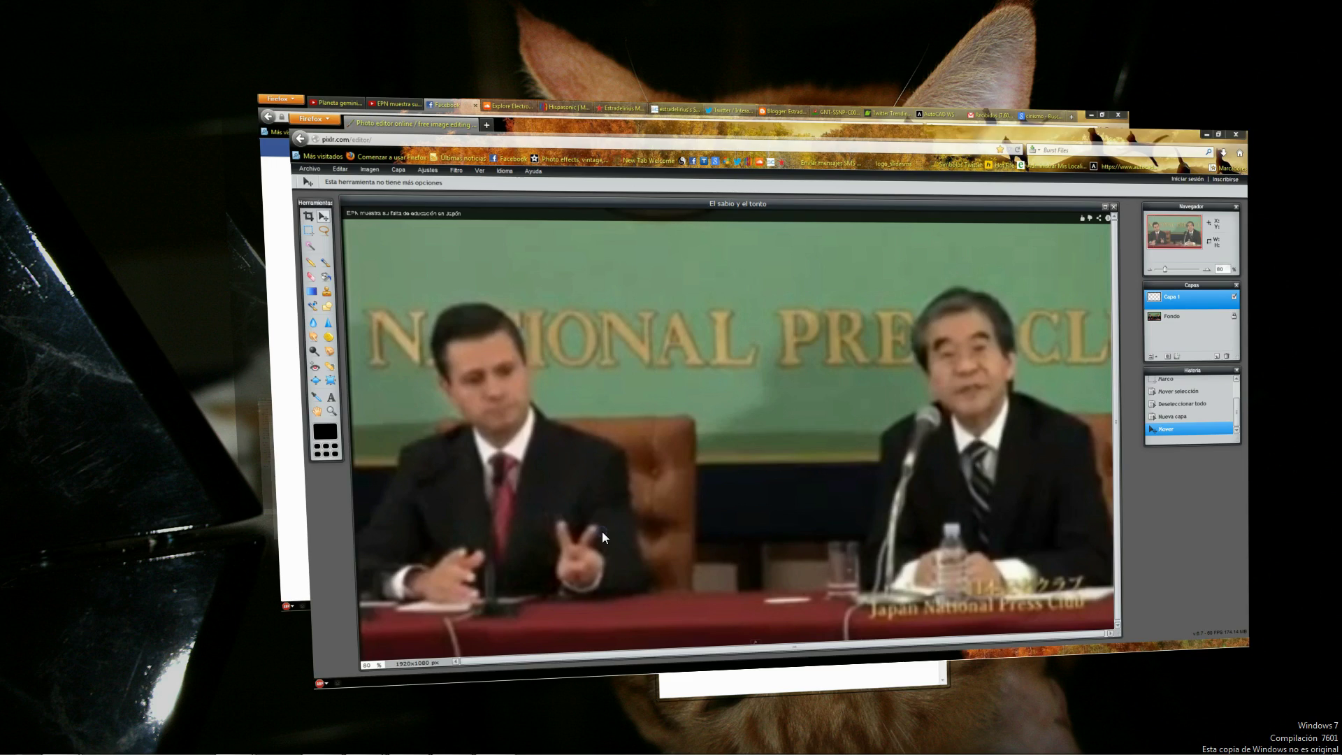
pyautogui.press('super+Tab')
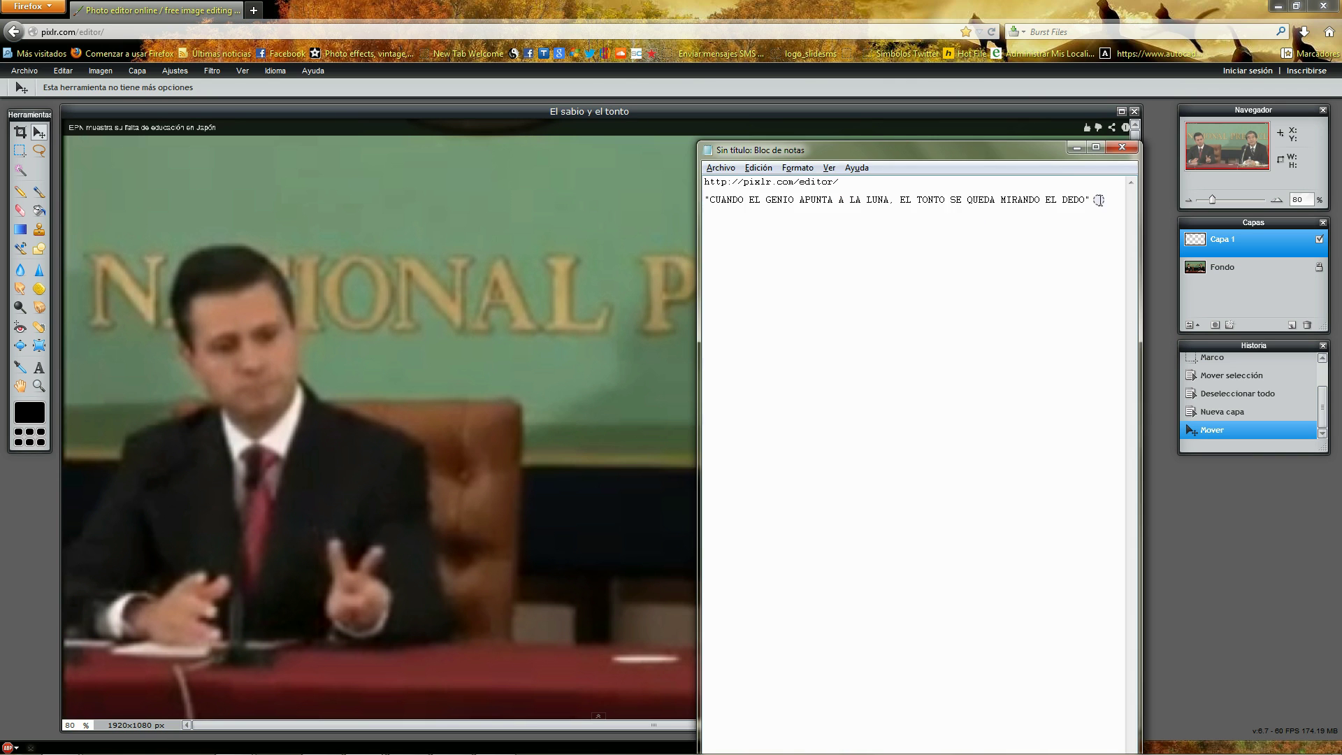
pyautogui.hotkey('alt', 'Tab')
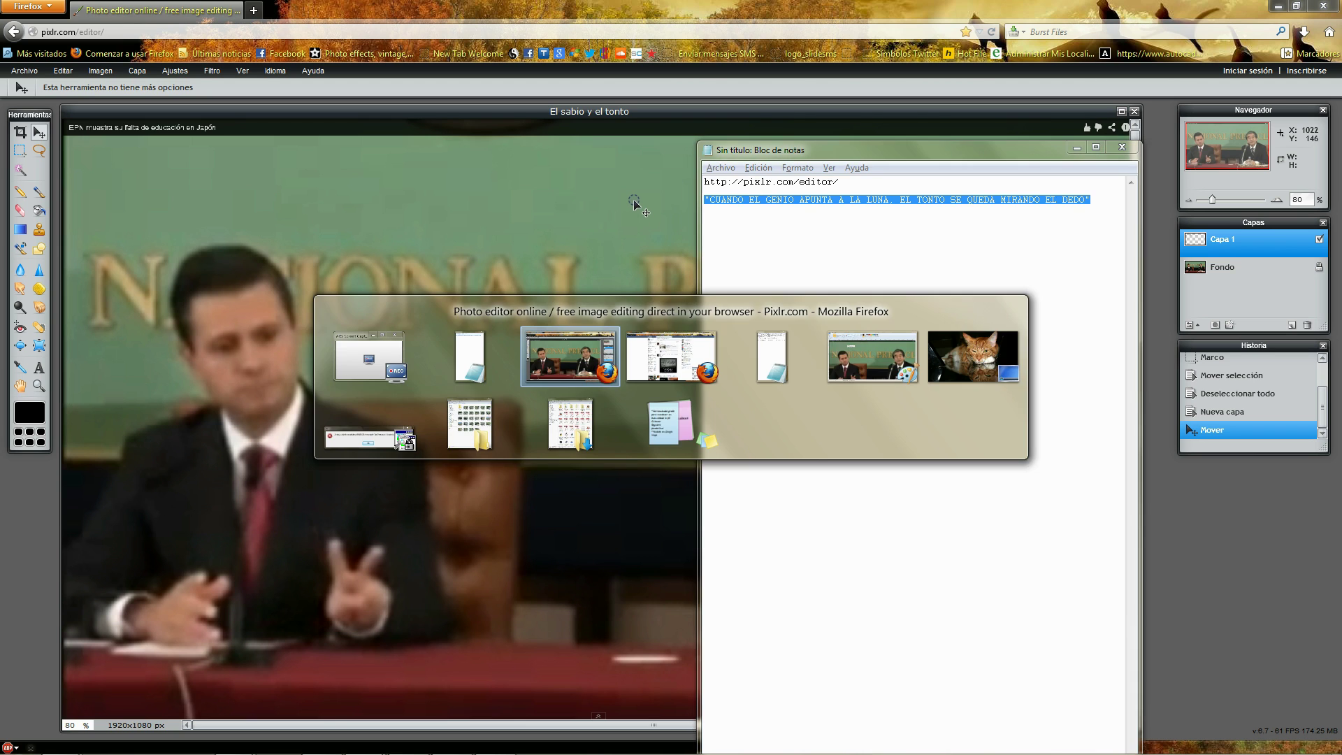
pyautogui.click(40, 368)
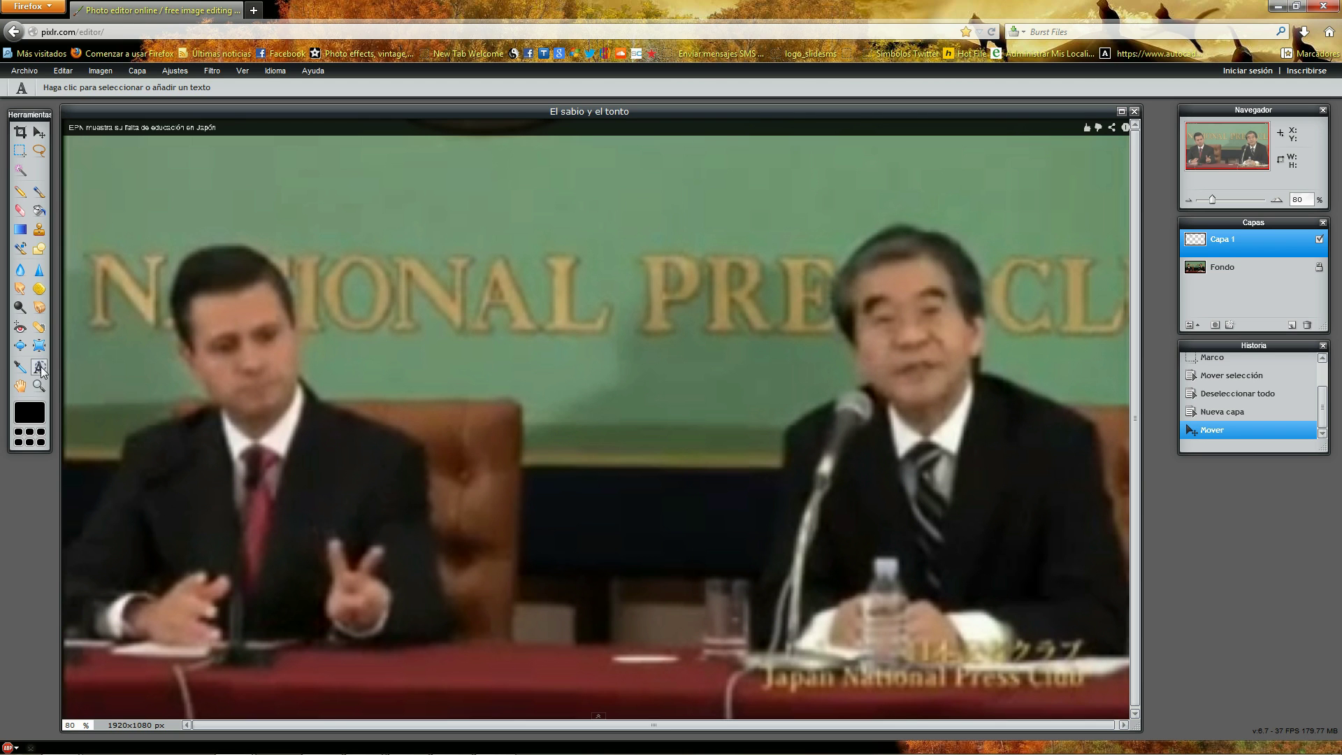
pyautogui.click(228, 246)
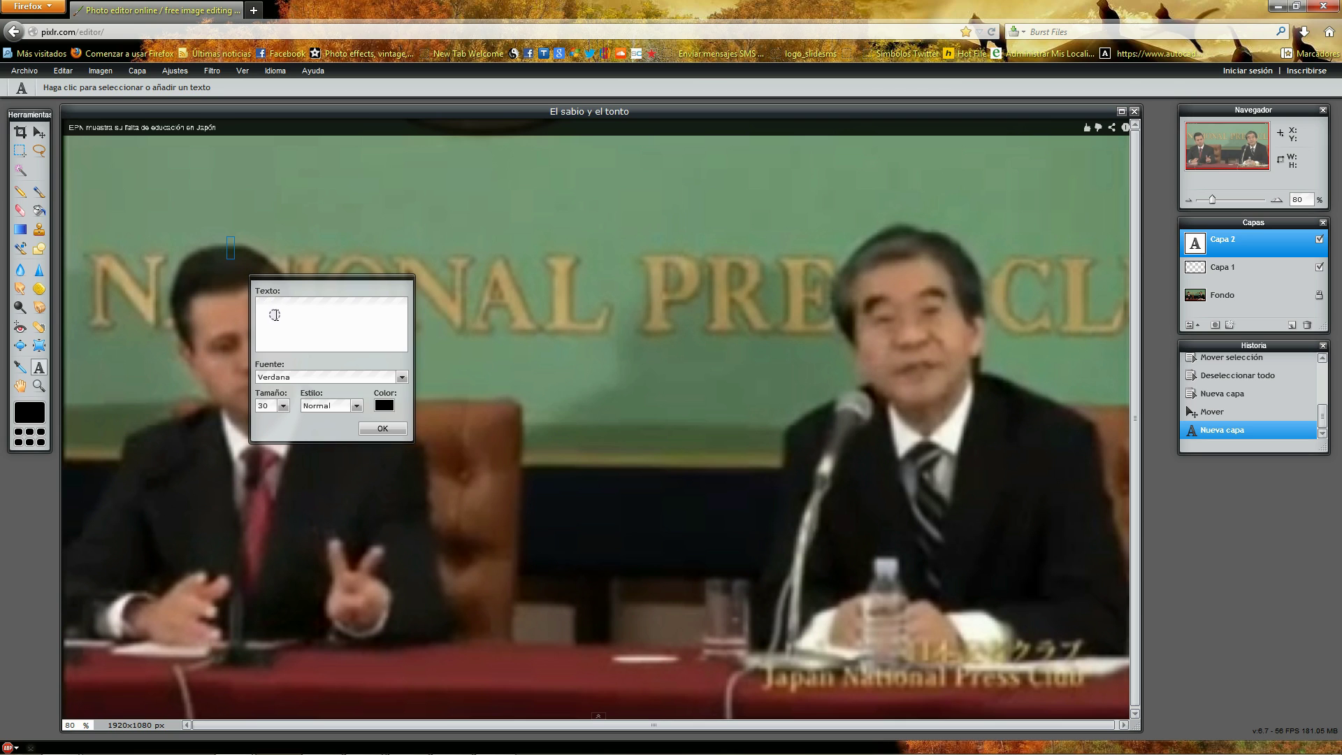
pyautogui.rightClick(274, 315)
pyautogui.click(302, 356)
pyautogui.press('Home')
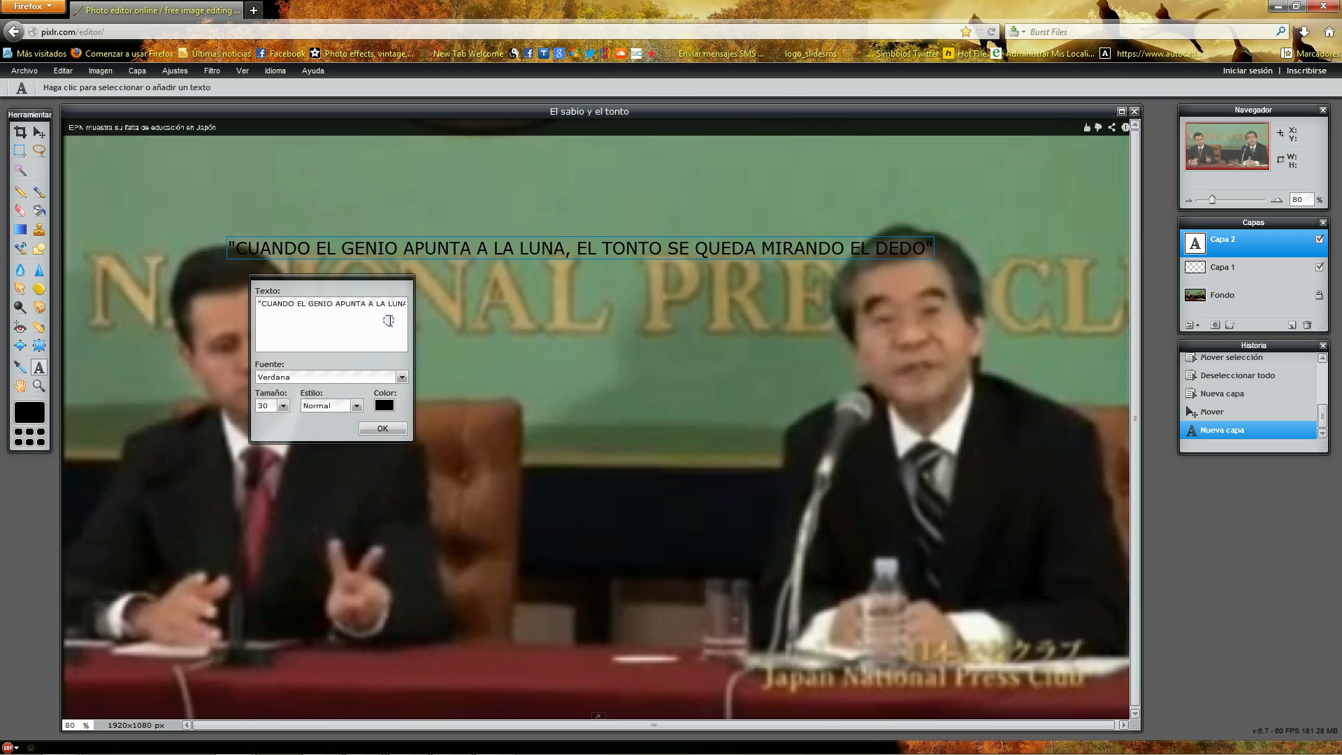
# Step: Make the quote size 30 bold and scroll through the Fuente font list
pyautogui.click(284, 405)
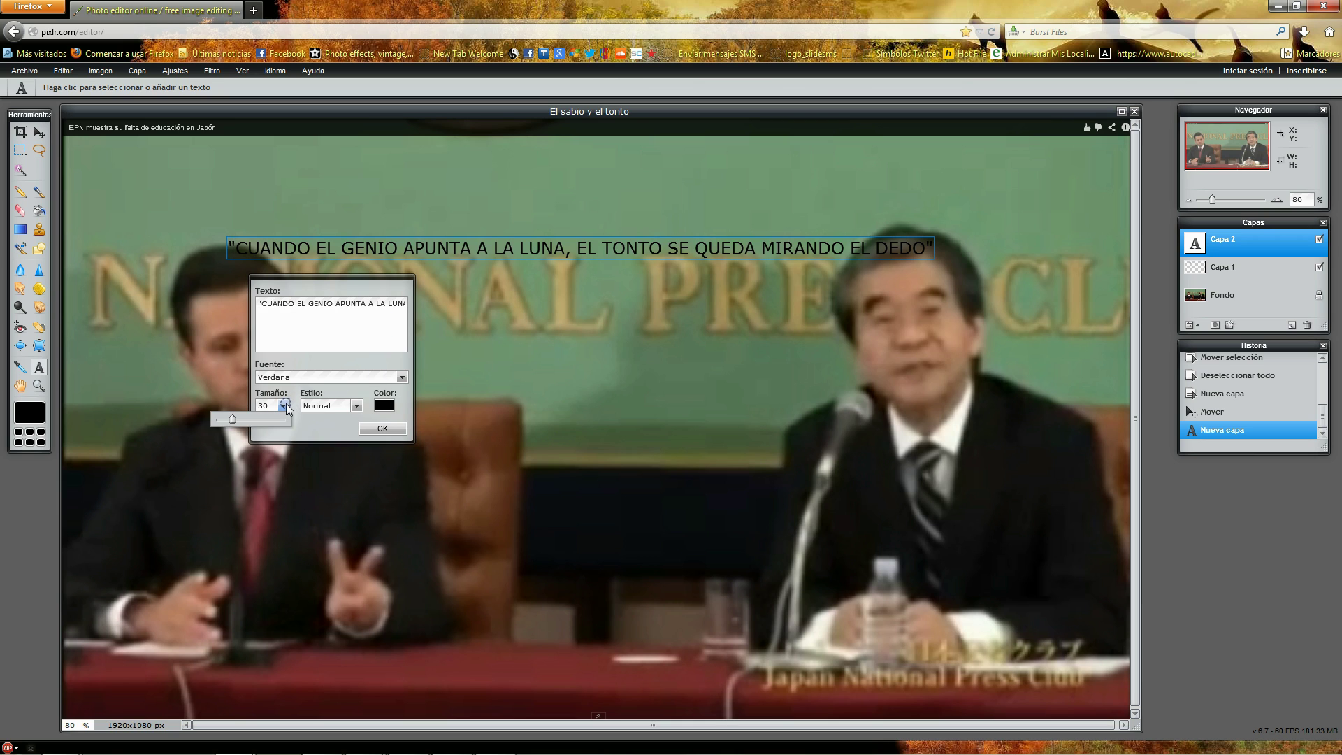
pyautogui.click(356, 406)
pyautogui.click(317, 434)
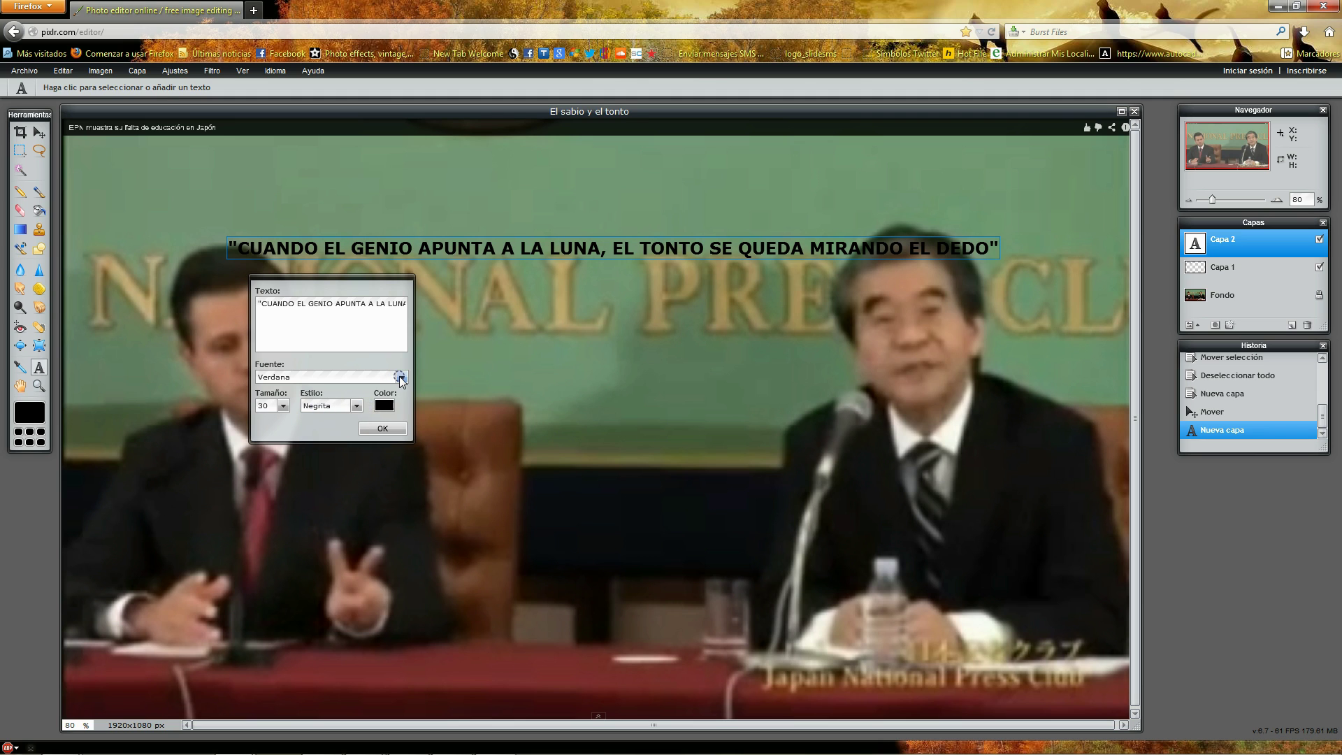
pyautogui.click(401, 378)
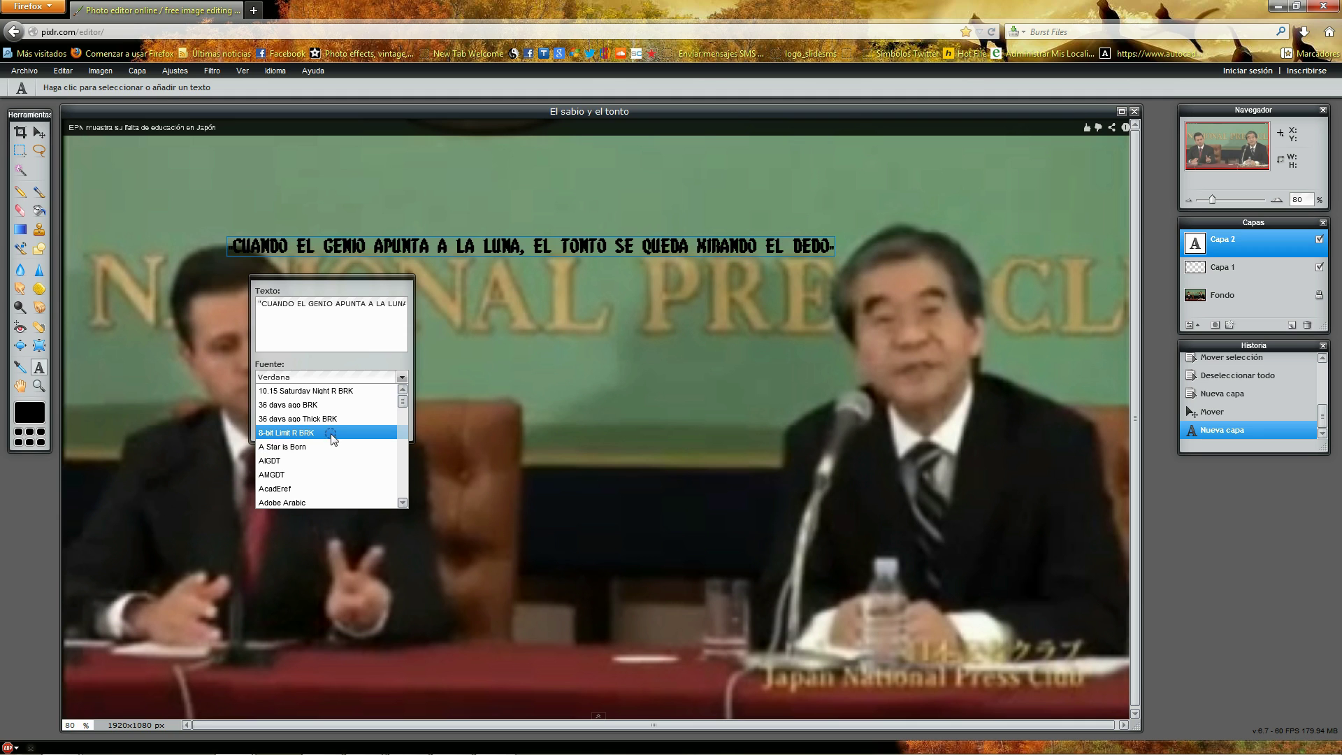
pyautogui.click(403, 497)
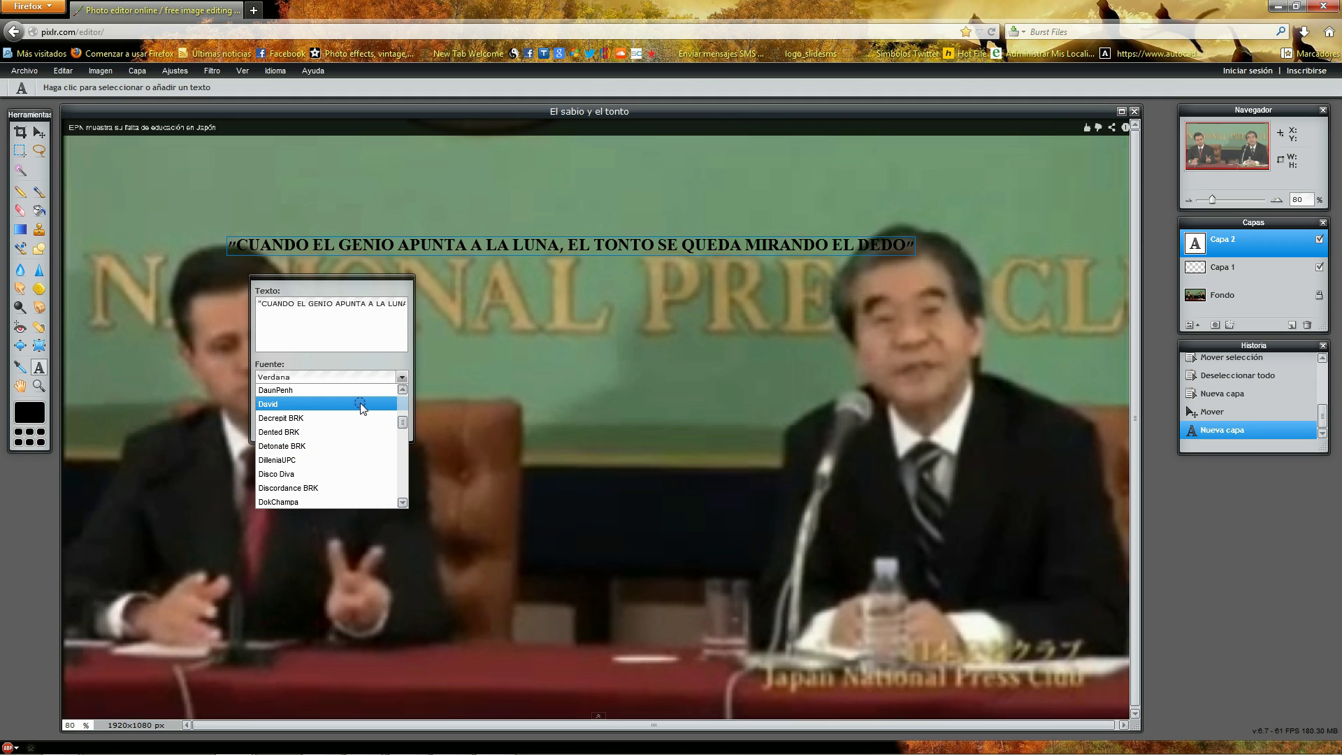
pyautogui.scroll(-5, 359, 408)
pyautogui.scroll(-5, 350, 409)
pyautogui.scroll(-5, 294, 412)
pyautogui.scroll(-5, 281, 413)
pyautogui.scroll(-5, 282, 413)
pyautogui.scroll(-5, 281, 413)
pyautogui.scroll(-5, 282, 413)
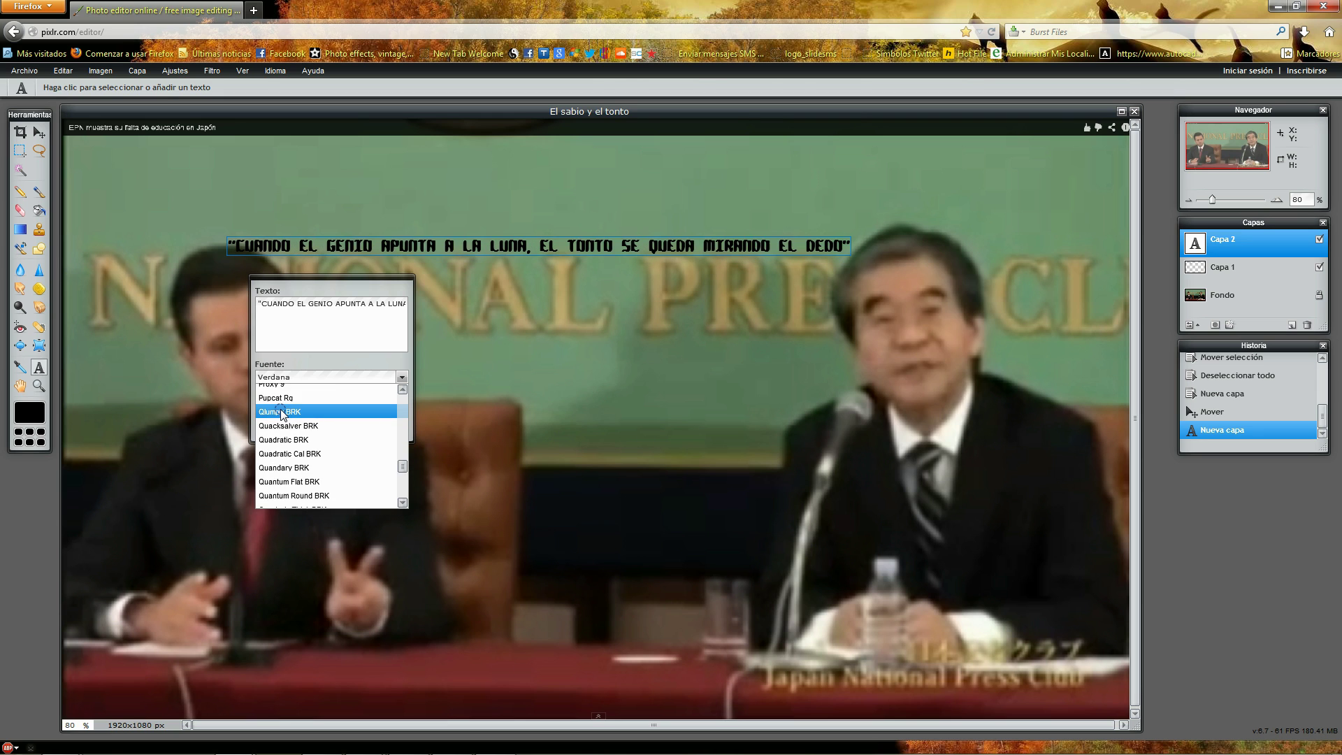
pyautogui.scroll(-5, 281, 413)
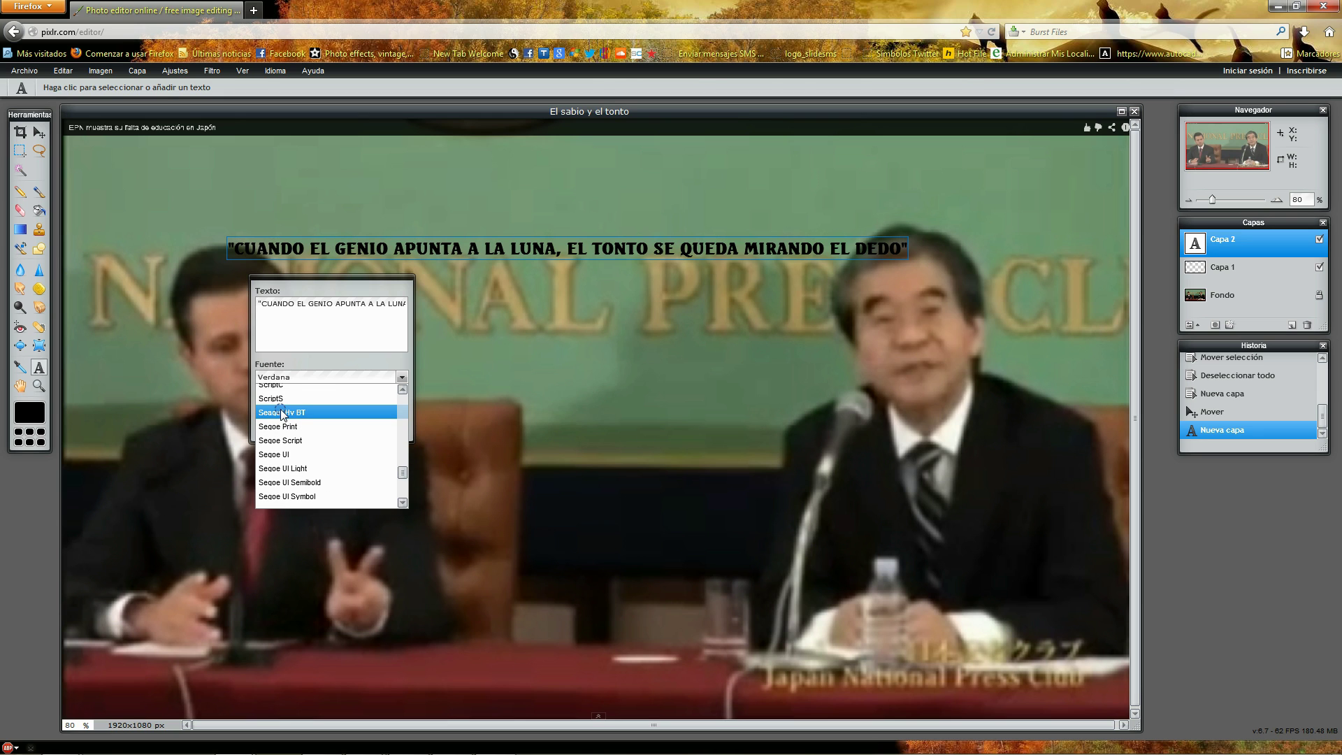
# Step: Set the quote in Seagull Hv BT and apply a trial pale near-white colour
pyautogui.click(282, 412)
pyautogui.click(384, 405)
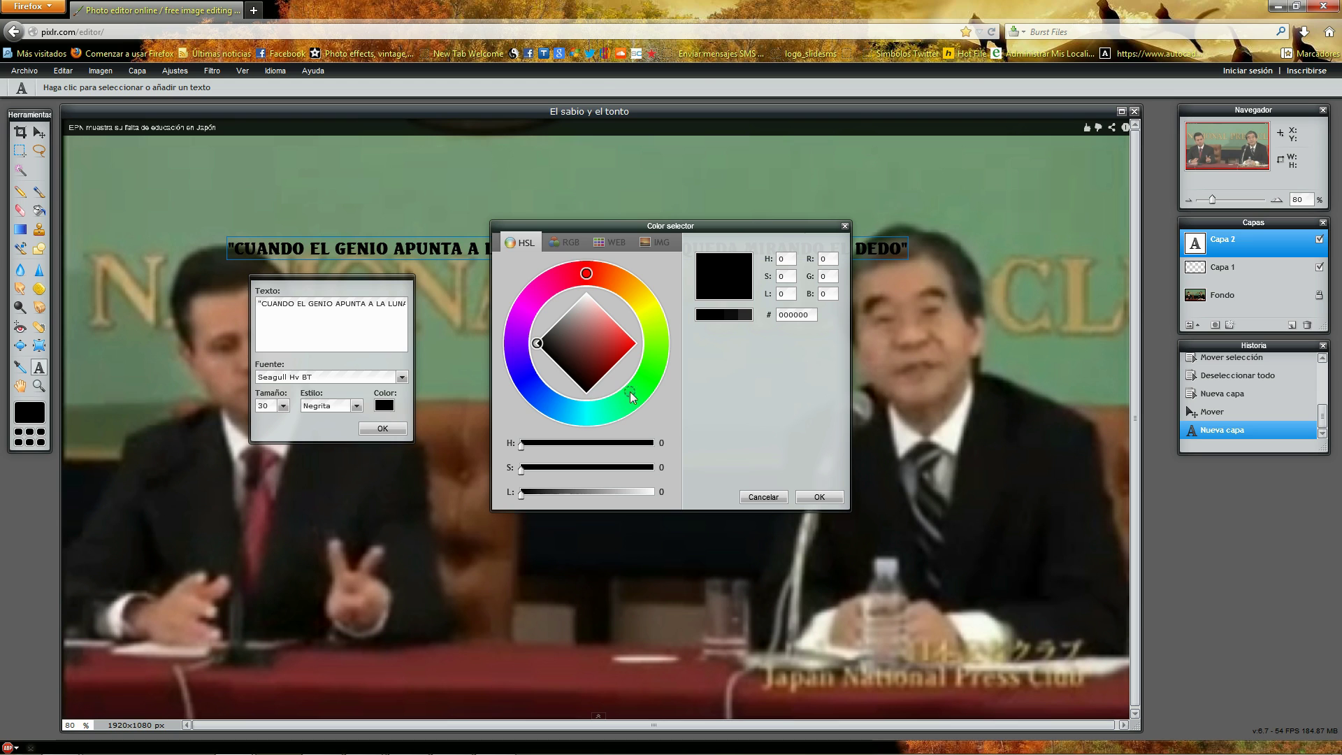
pyautogui.moveTo(539, 347)
pyautogui.mouseDown()
pyautogui.moveTo(569, 381)
pyautogui.moveTo(537, 346)
pyautogui.mouseUp()
pyautogui.moveTo(595, 280); pyautogui.dragTo(662, 339)
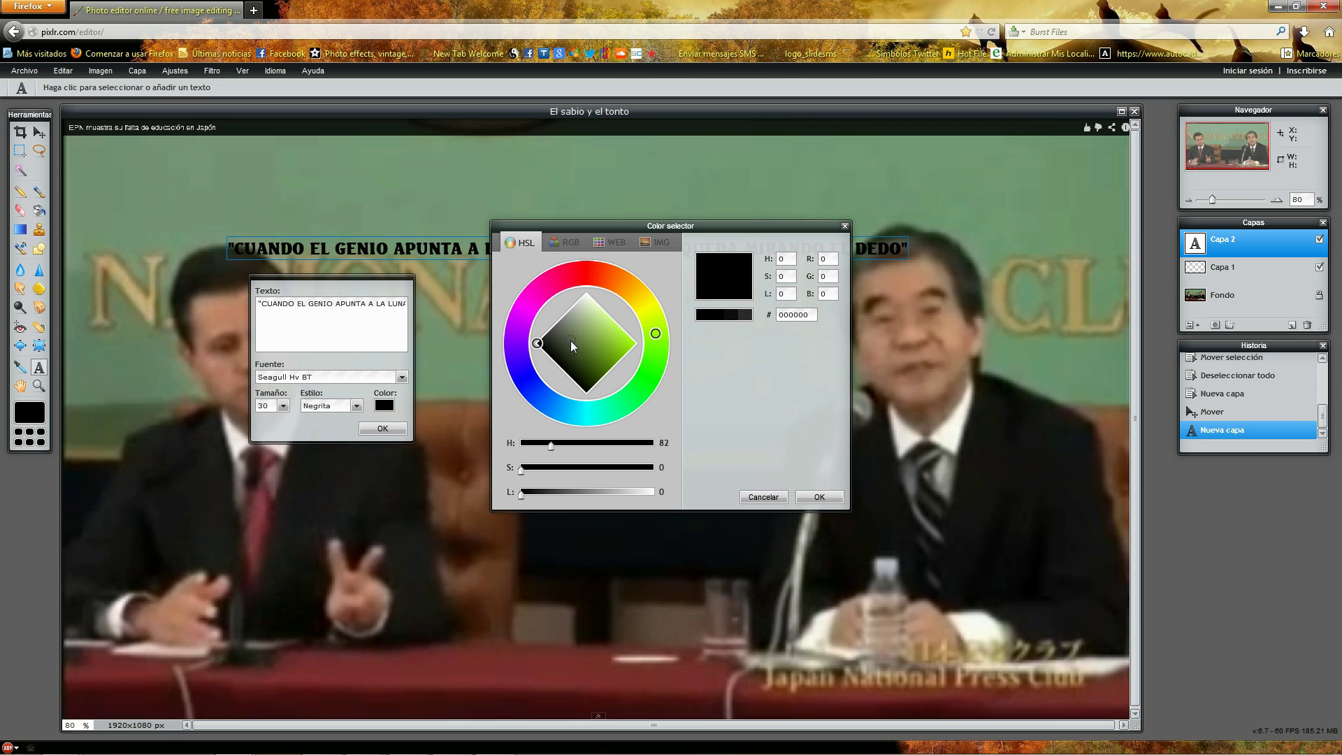
pyautogui.click(553, 281)
pyautogui.moveTo(557, 324)
pyautogui.mouseDown()
pyautogui.moveTo(547, 346)
pyautogui.moveTo(587, 302)
pyautogui.mouseUp()
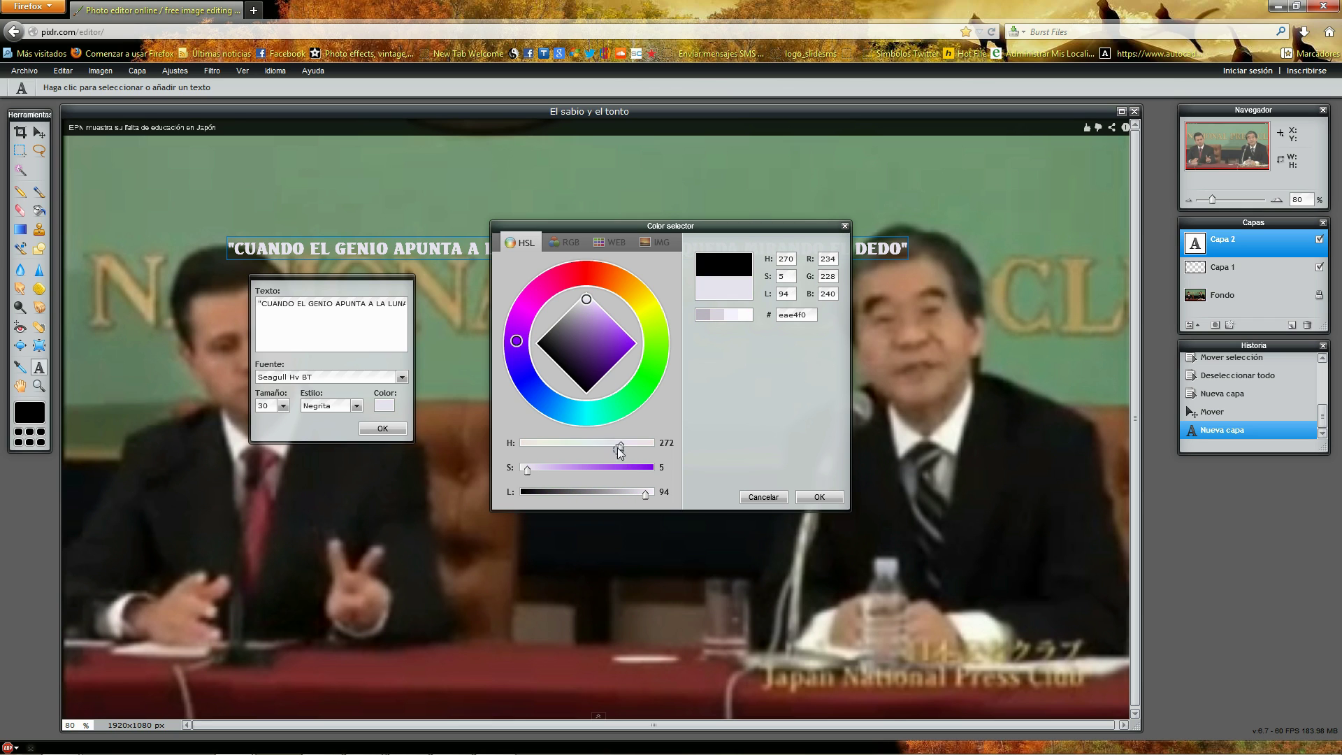
pyautogui.click(819, 497)
# Step: Change the quote colour to pure white ffffff
pyautogui.click(385, 404)
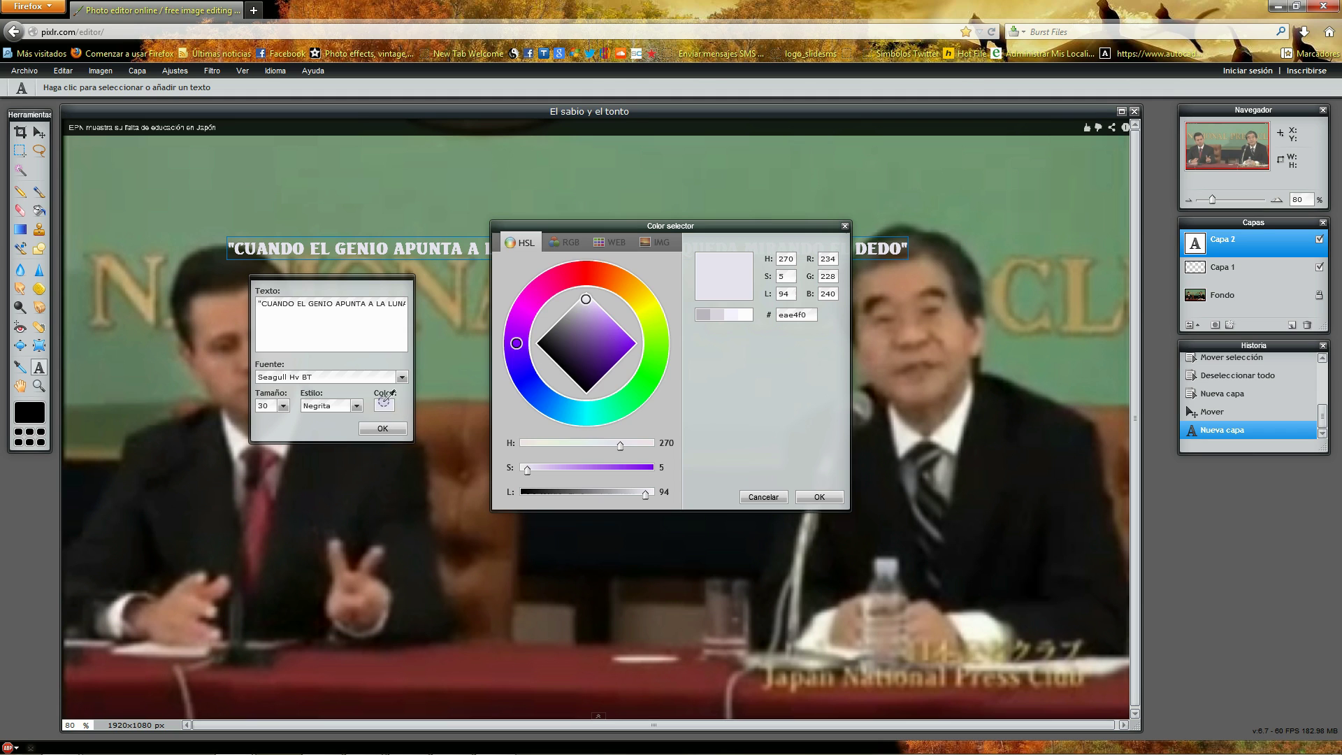
pyautogui.click(562, 244)
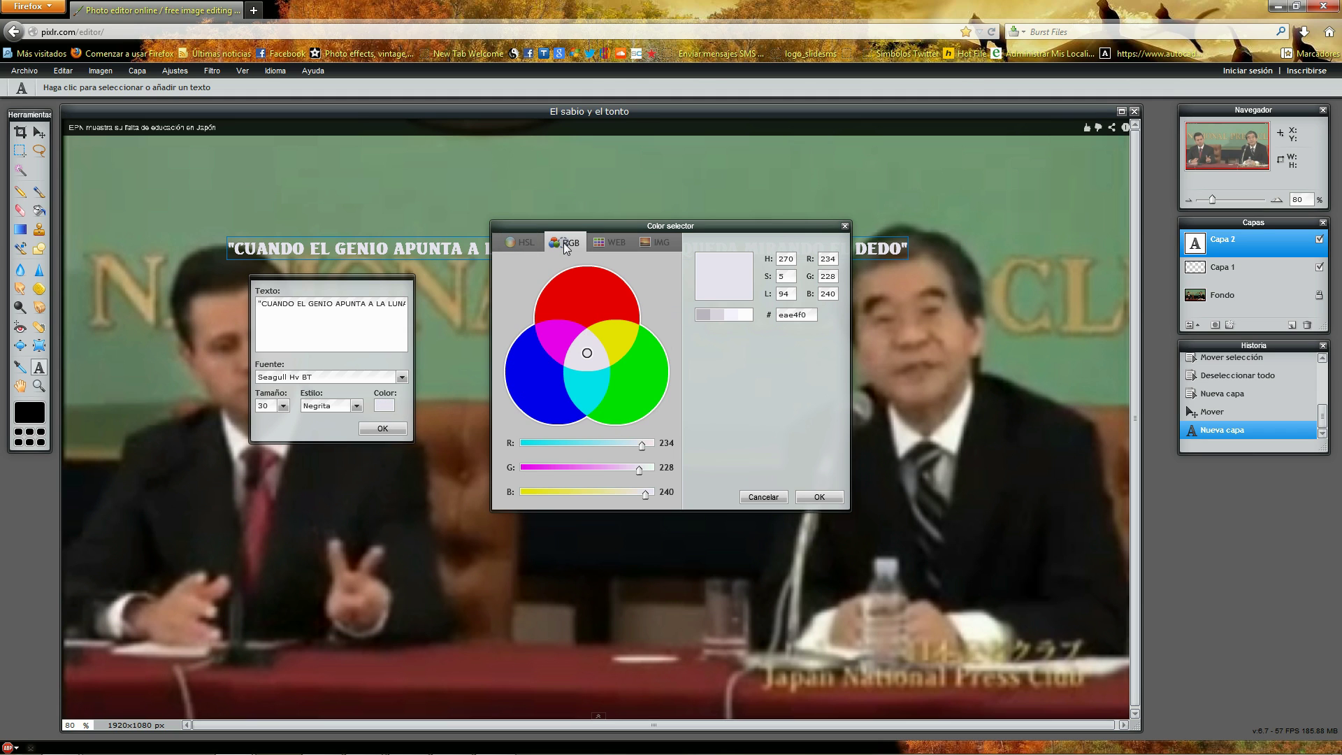
pyautogui.click(615, 243)
pyautogui.click(649, 243)
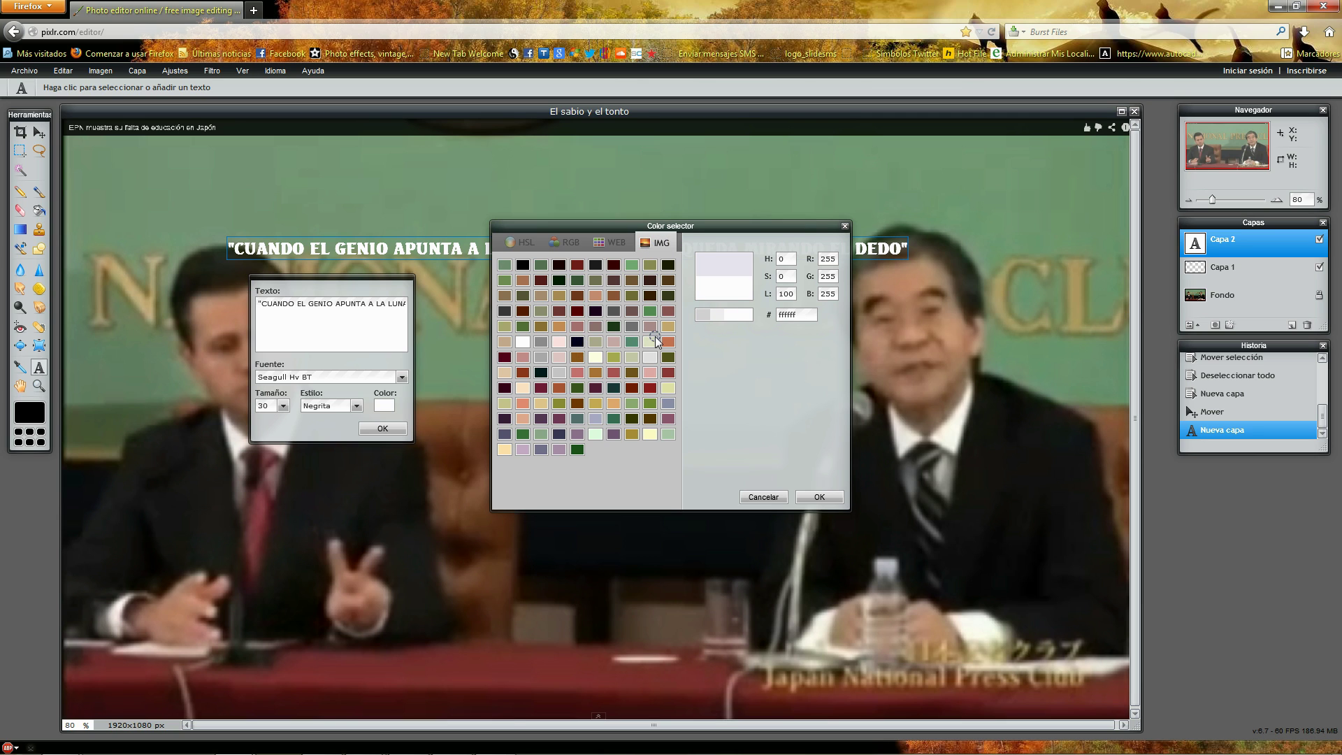
pyautogui.click(571, 243)
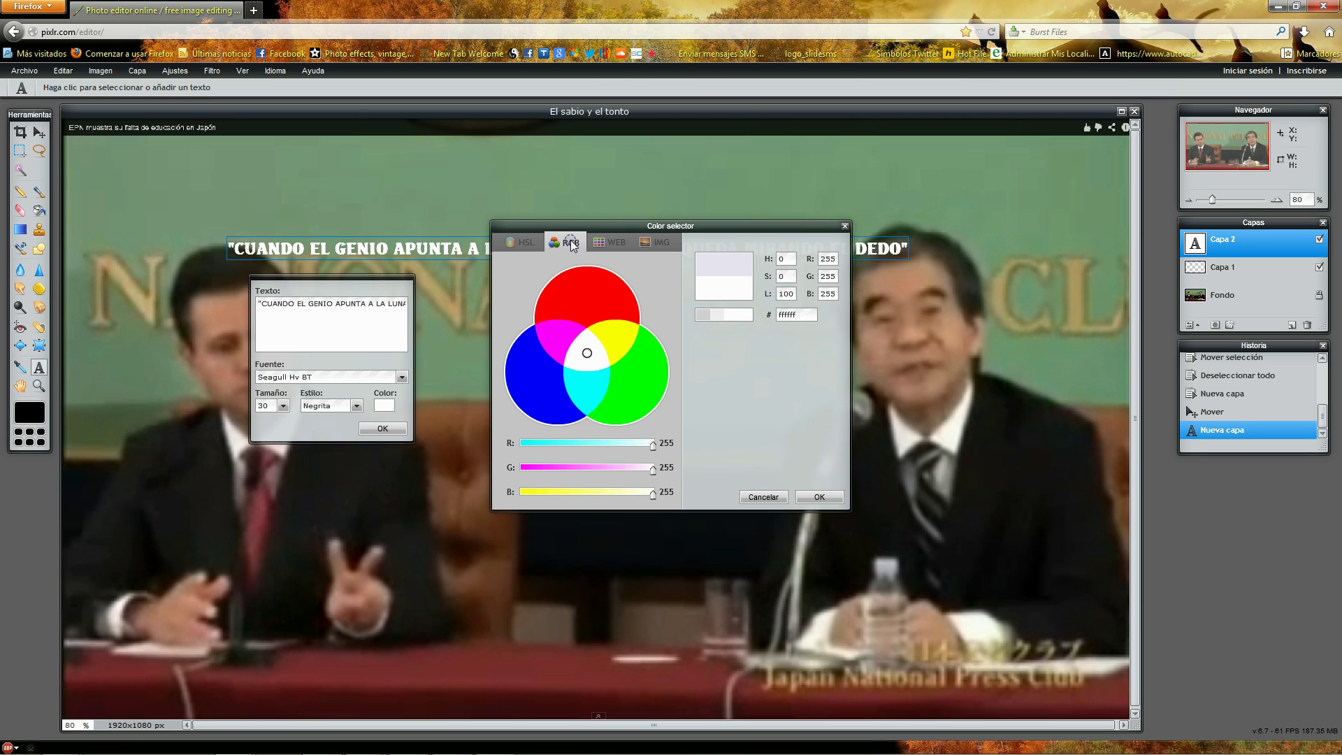
pyautogui.click(526, 245)
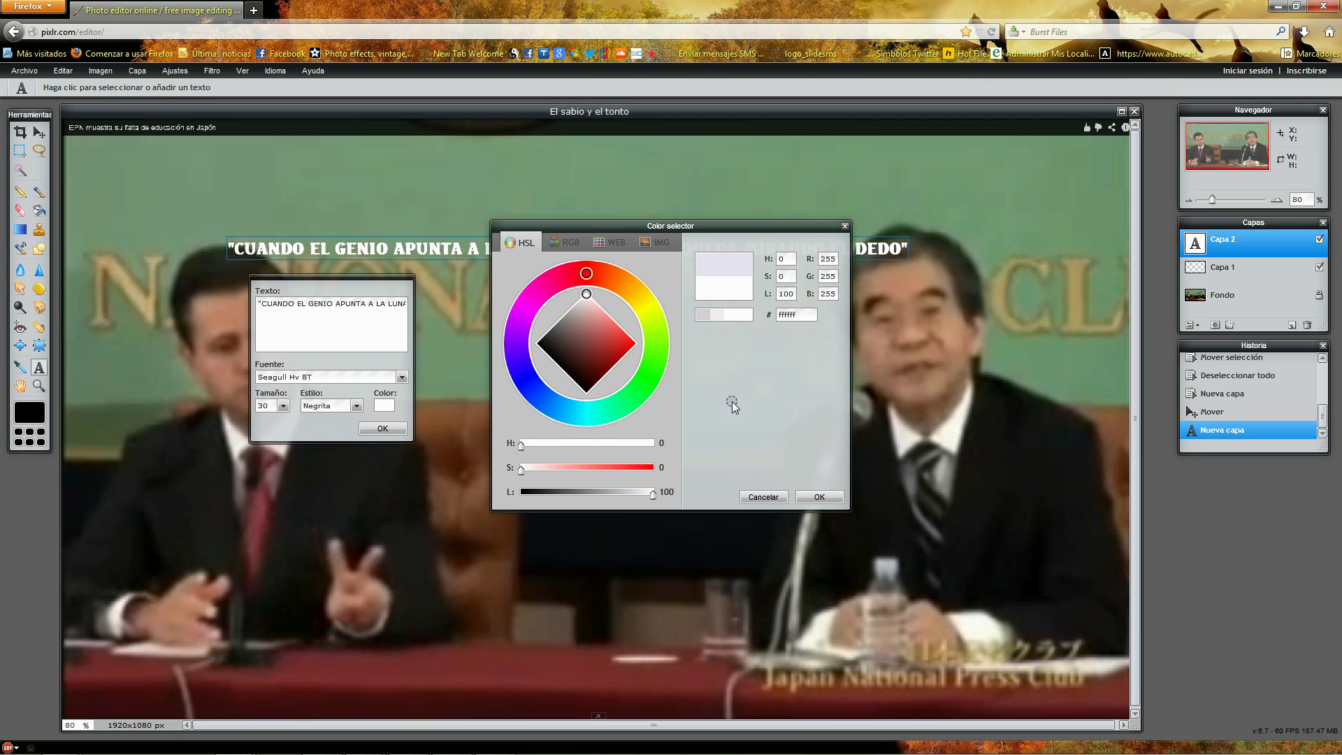
pyautogui.click(830, 501)
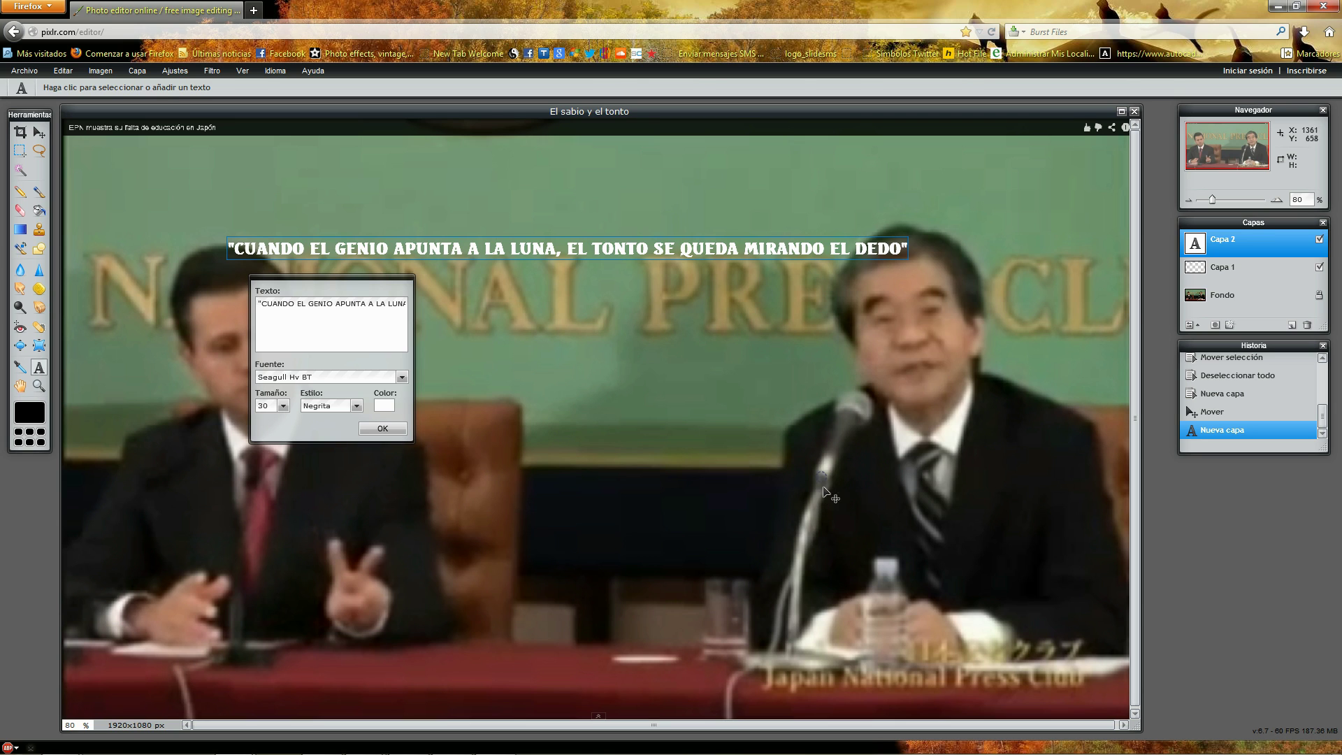
# Step: Commit the white quote and move it just below the photo's top edge, above both speakers
pyautogui.click(379, 429)
pyautogui.click(38, 131)
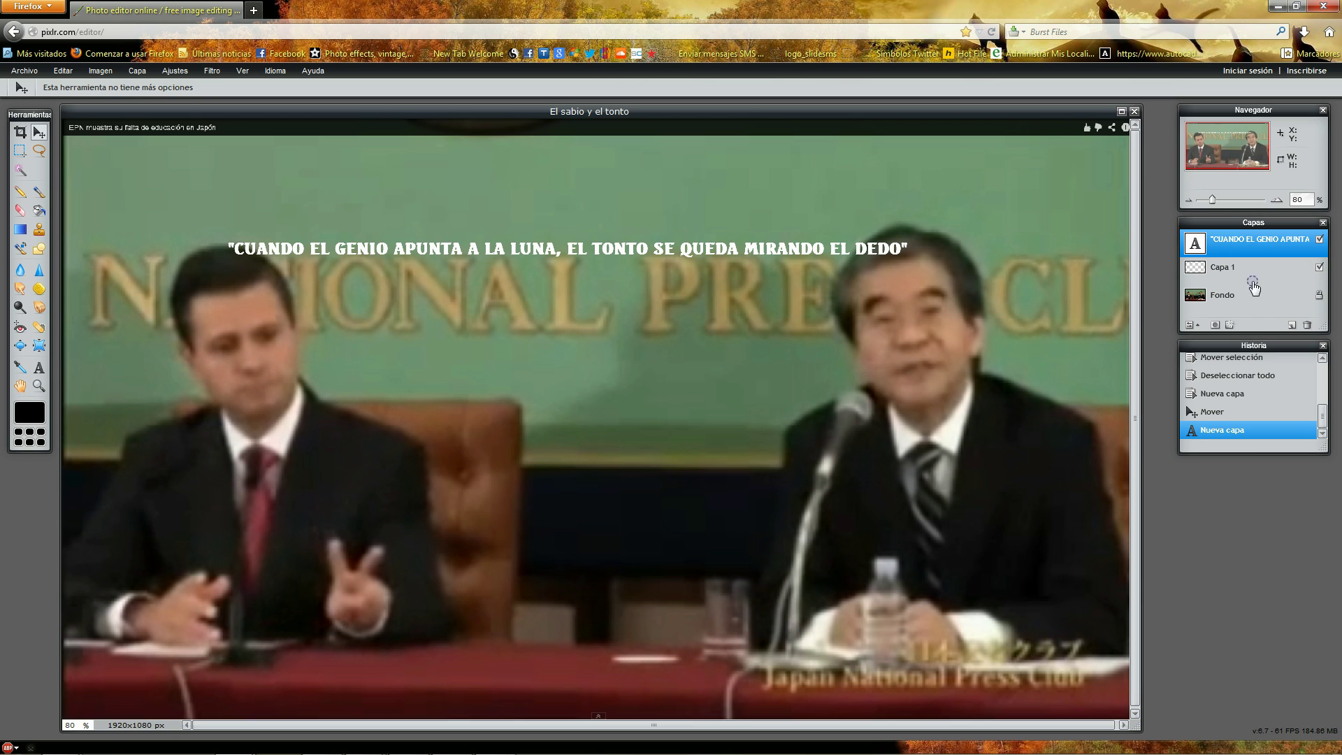
pyautogui.moveTo(617, 250); pyautogui.dragTo(625, 584)
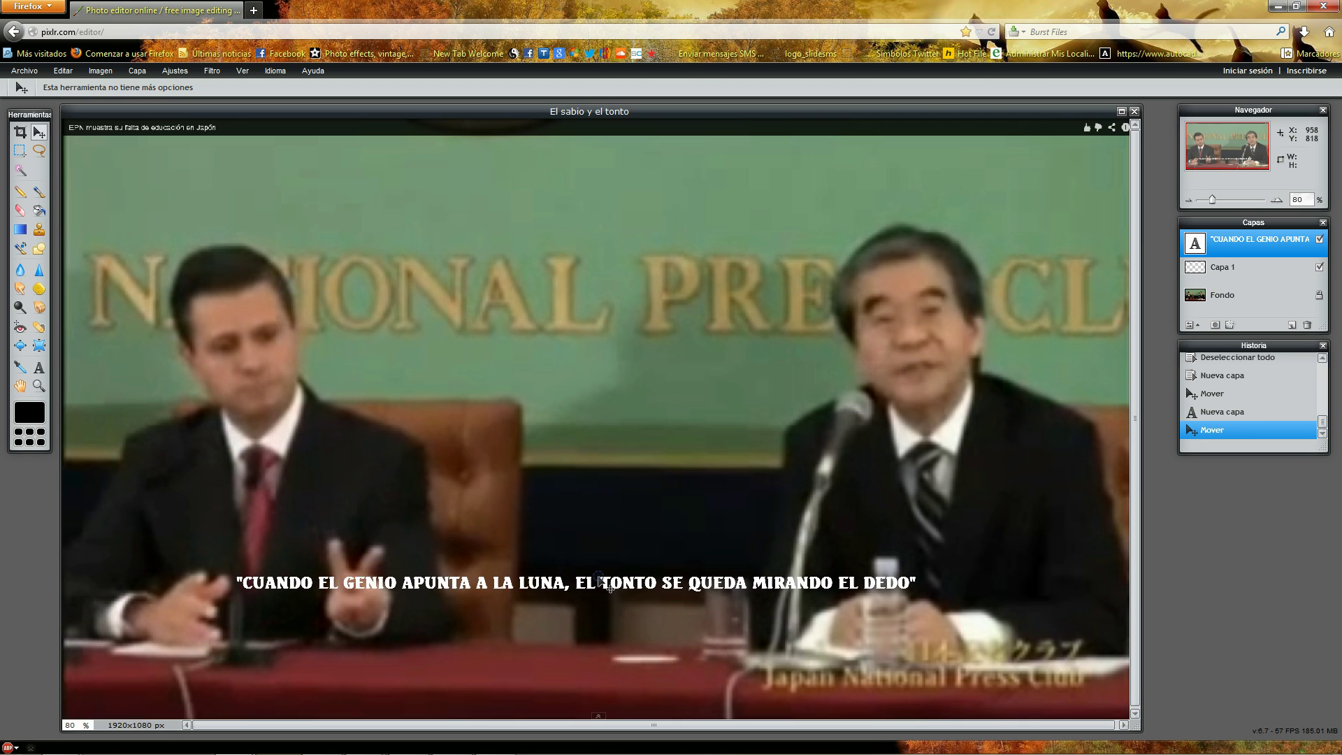
pyautogui.moveTo(615, 575)
pyautogui.mouseDown()
pyautogui.moveTo(612, 638)
pyautogui.moveTo(580, 195)
pyautogui.mouseUp()
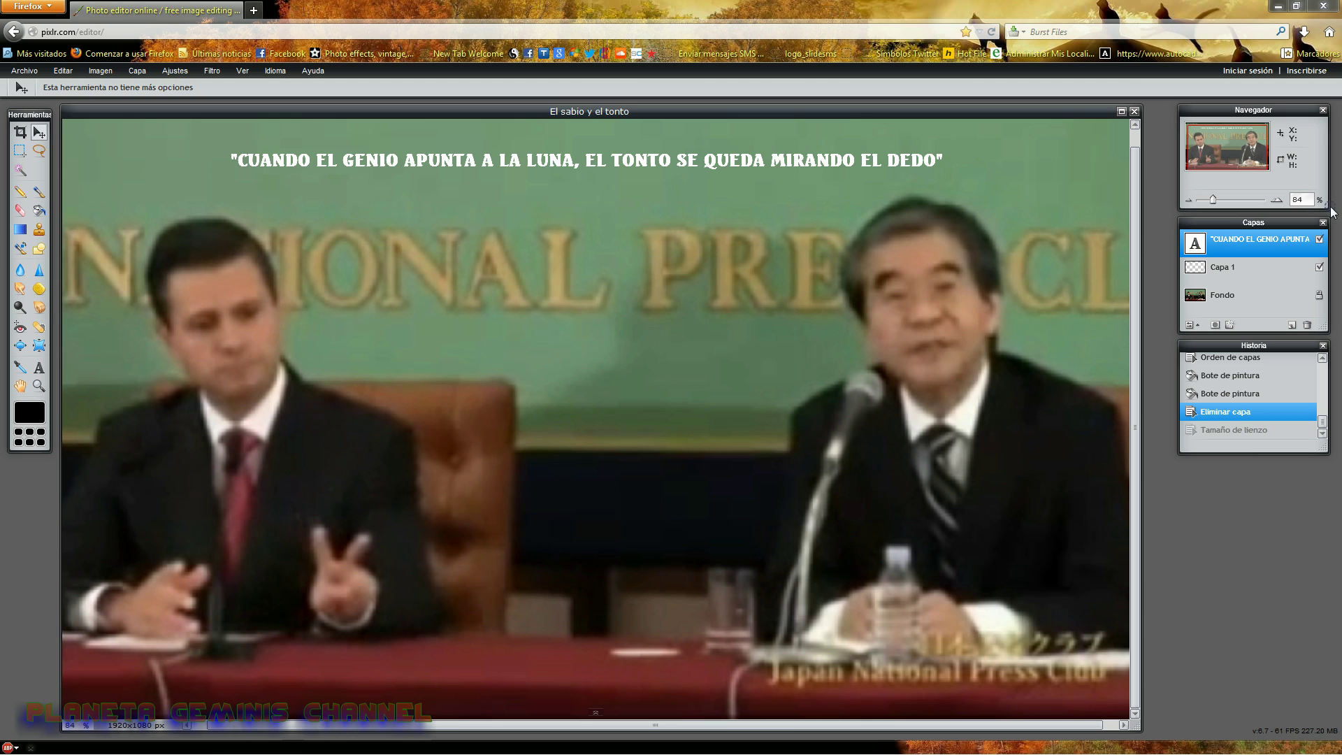
# Step: On Fondo, set the canvas height to 1380 px with a top-centre anchor
pyautogui.click(1251, 294)
pyautogui.click(100, 71)
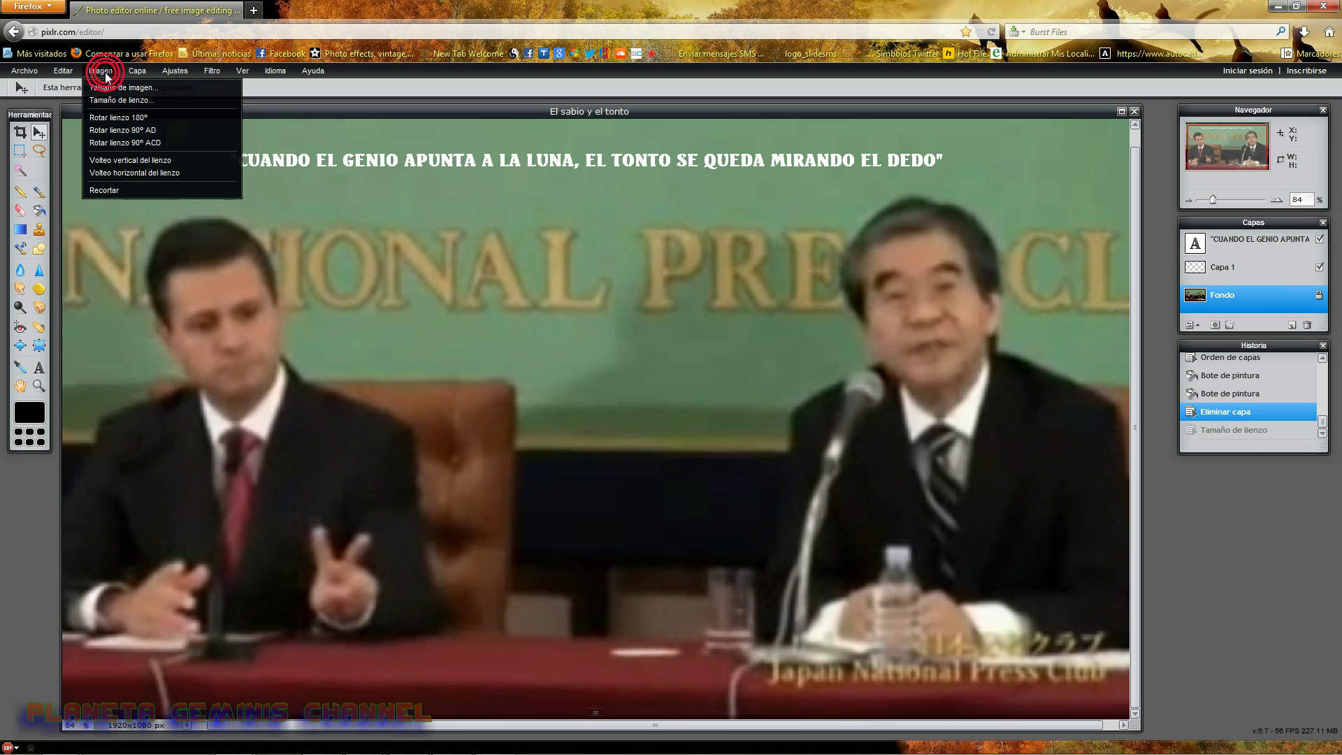
pyautogui.click(103, 101)
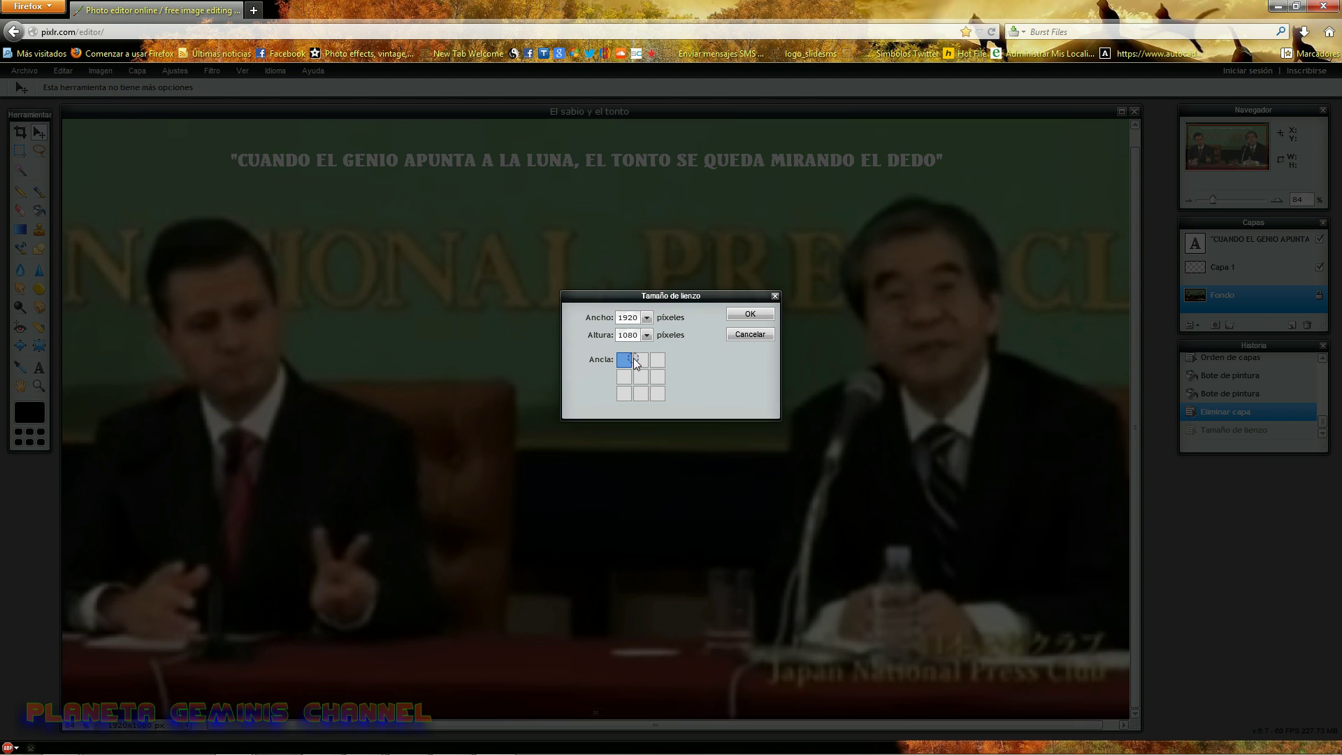
pyautogui.click(638, 388)
pyautogui.click(640, 359)
pyautogui.write('3')
pyautogui.click(753, 314)
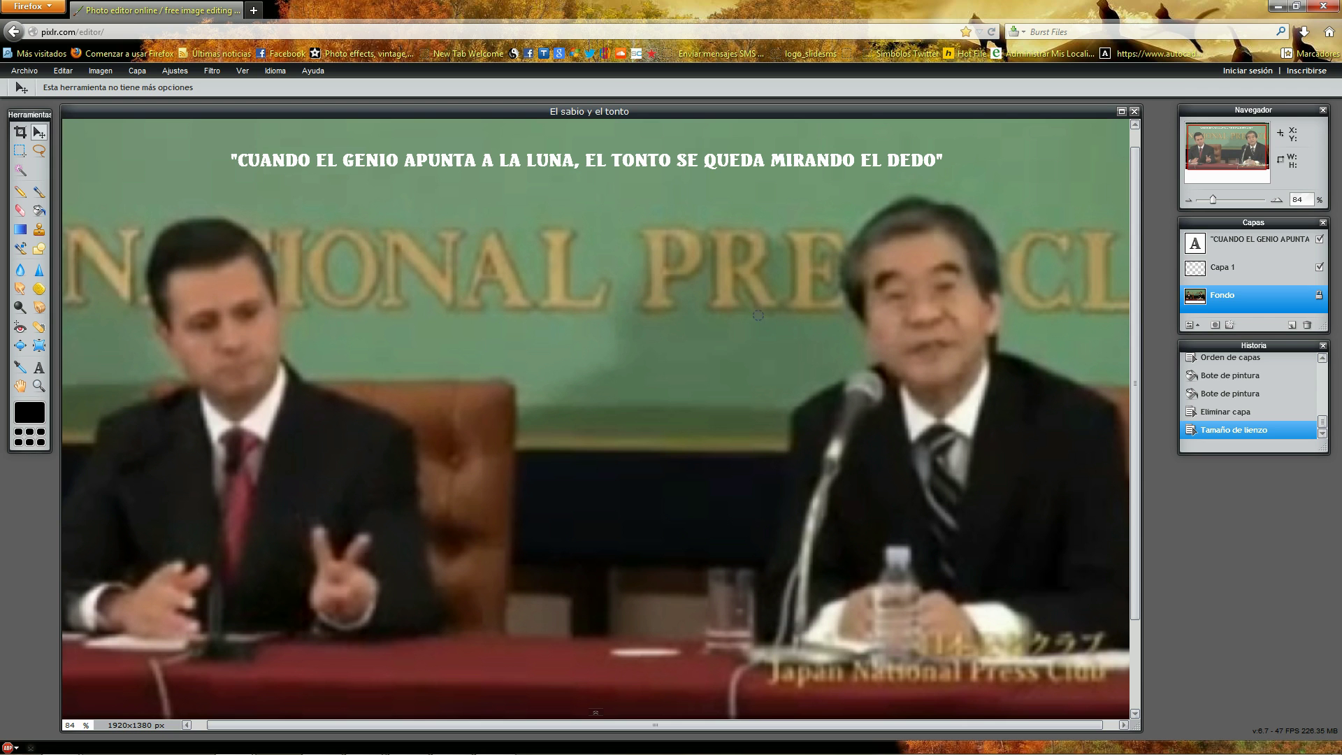
pyautogui.moveTo(1213, 200); pyautogui.dragTo(1209, 202)
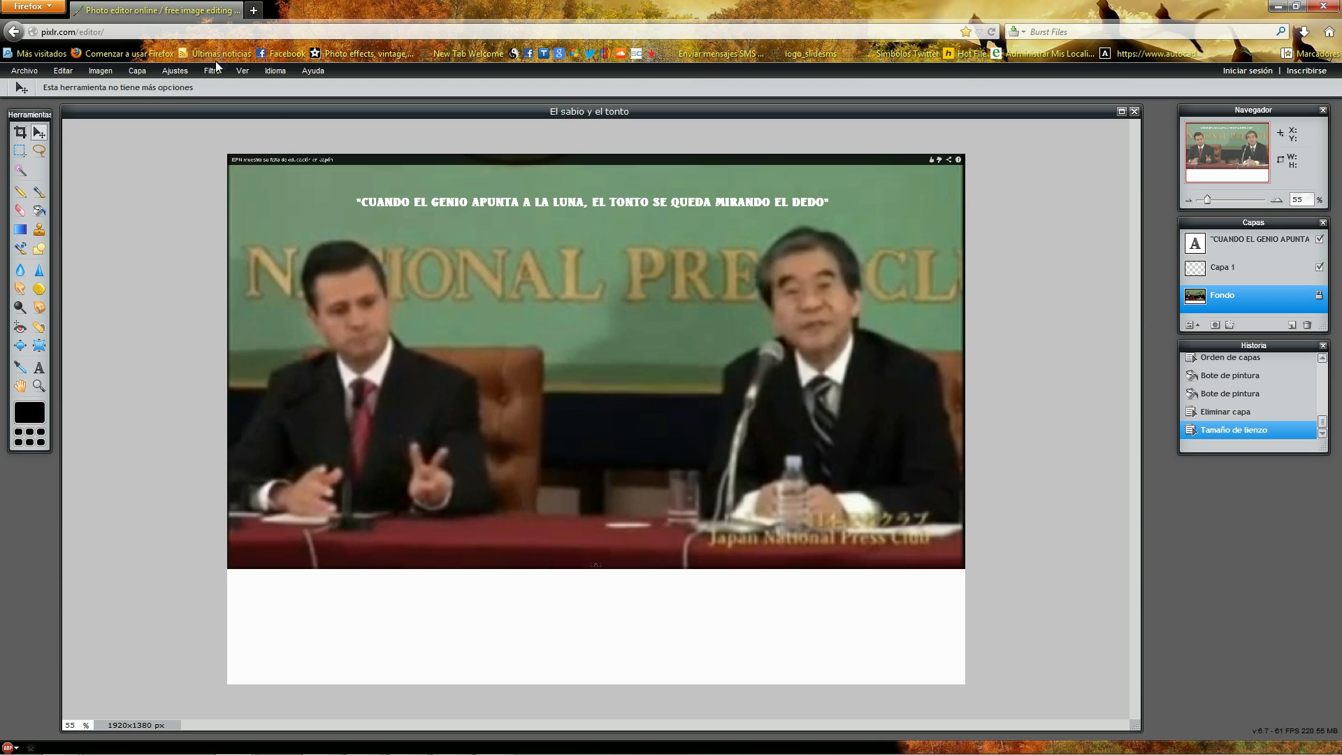
# Step: Paint-bucket the blank strip black and drag the quote text layer down into it
pyautogui.click(137, 71)
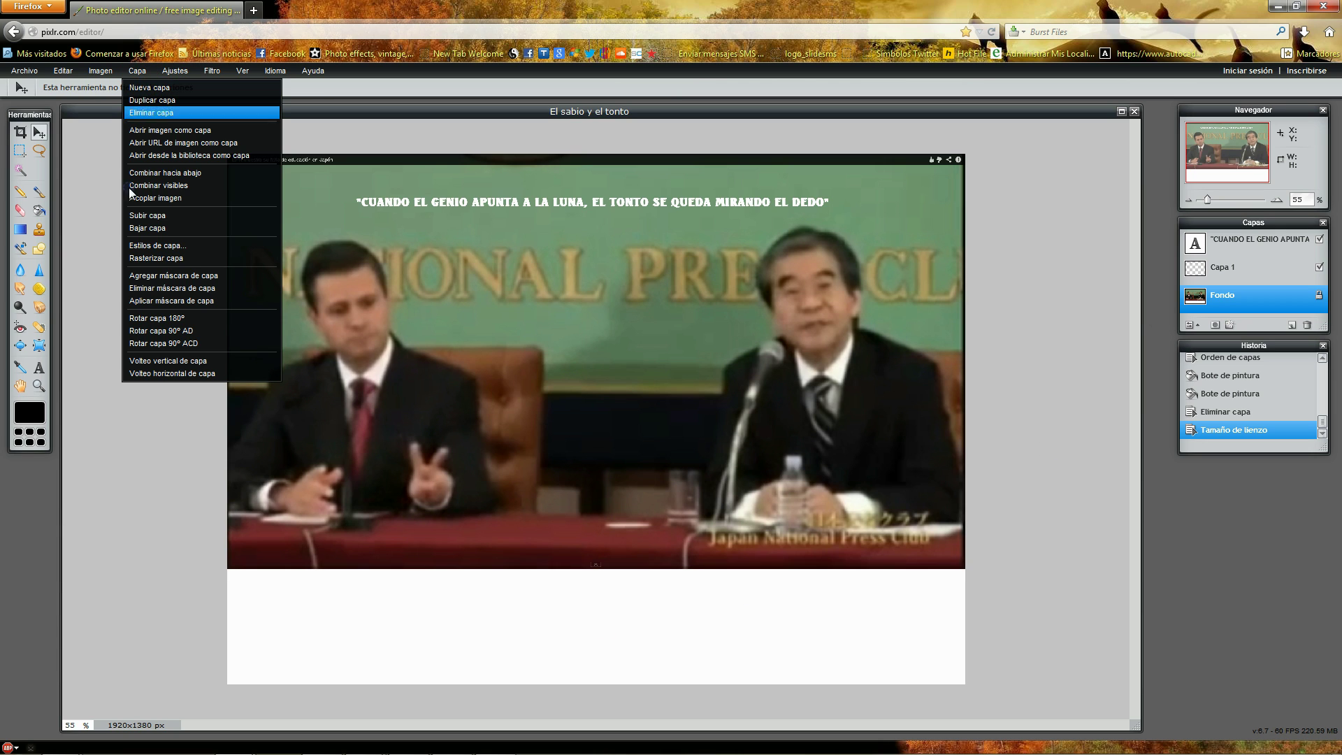
pyautogui.click(39, 213)
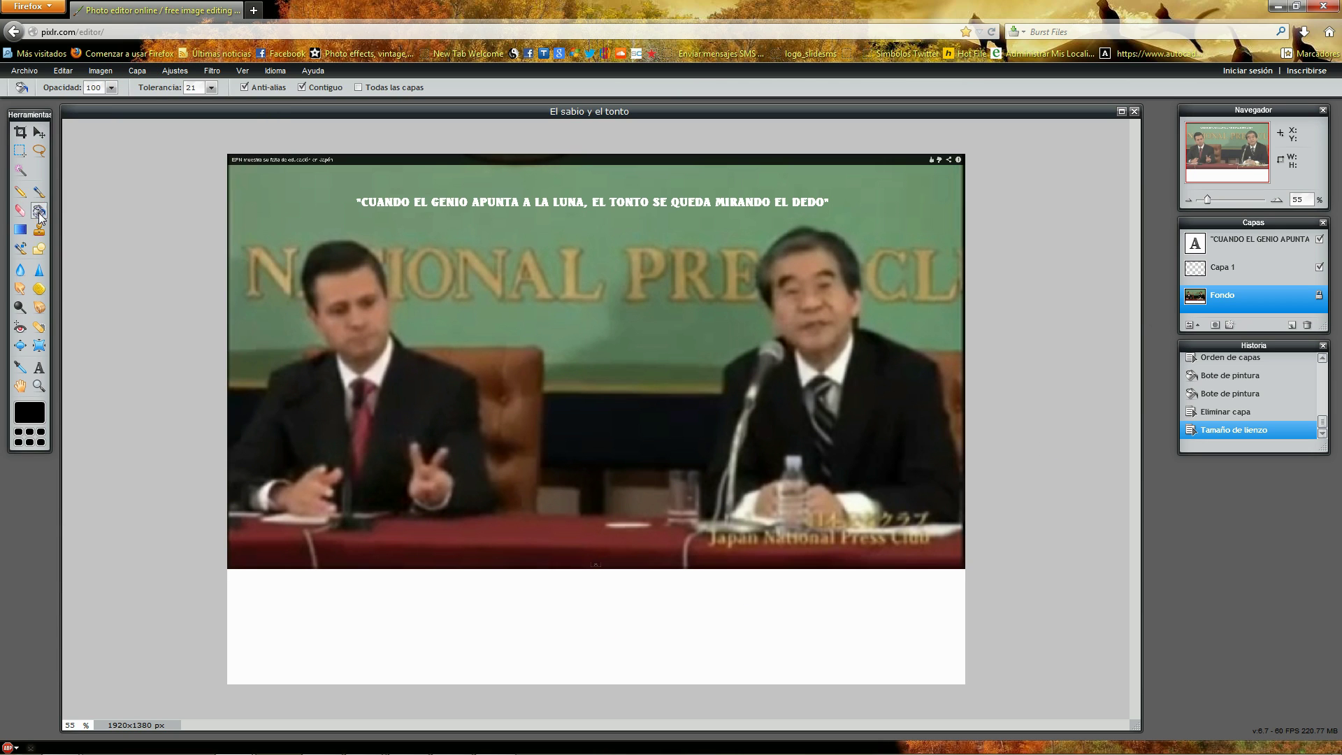
pyautogui.click(323, 614)
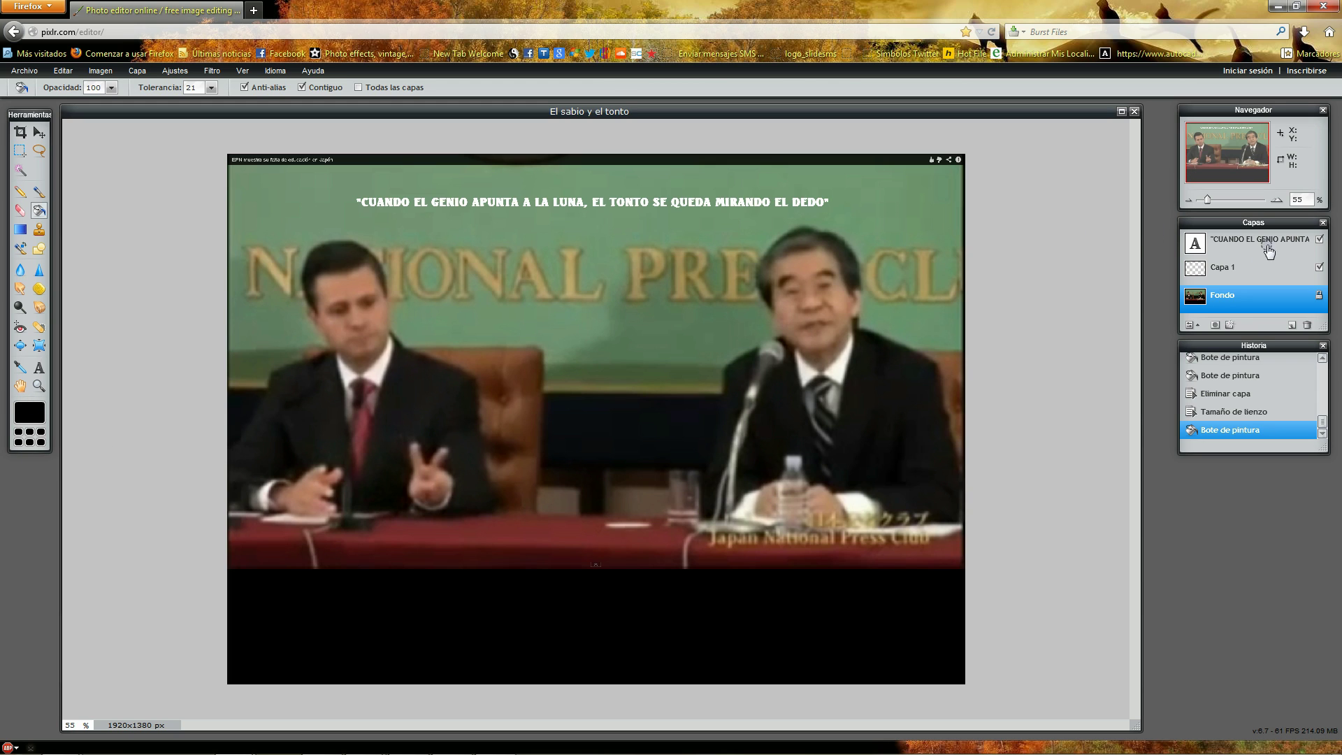
pyautogui.click(1269, 248)
pyautogui.click(39, 132)
pyautogui.moveTo(538, 203)
pyautogui.mouseDown()
pyautogui.moveTo(515, 611)
pyautogui.moveTo(537, 623)
pyautogui.mouseUp()
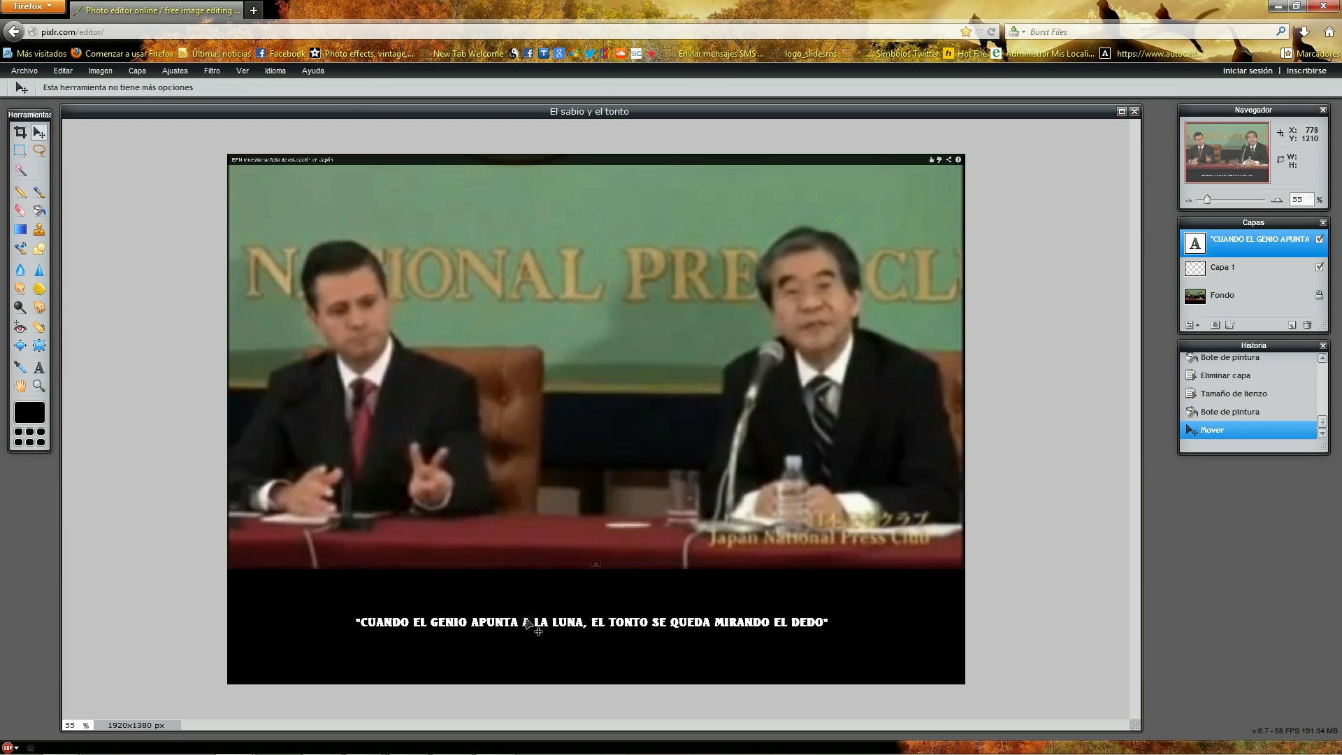
# Step: Add a new layer and fill it entirely black
pyautogui.click(137, 71)
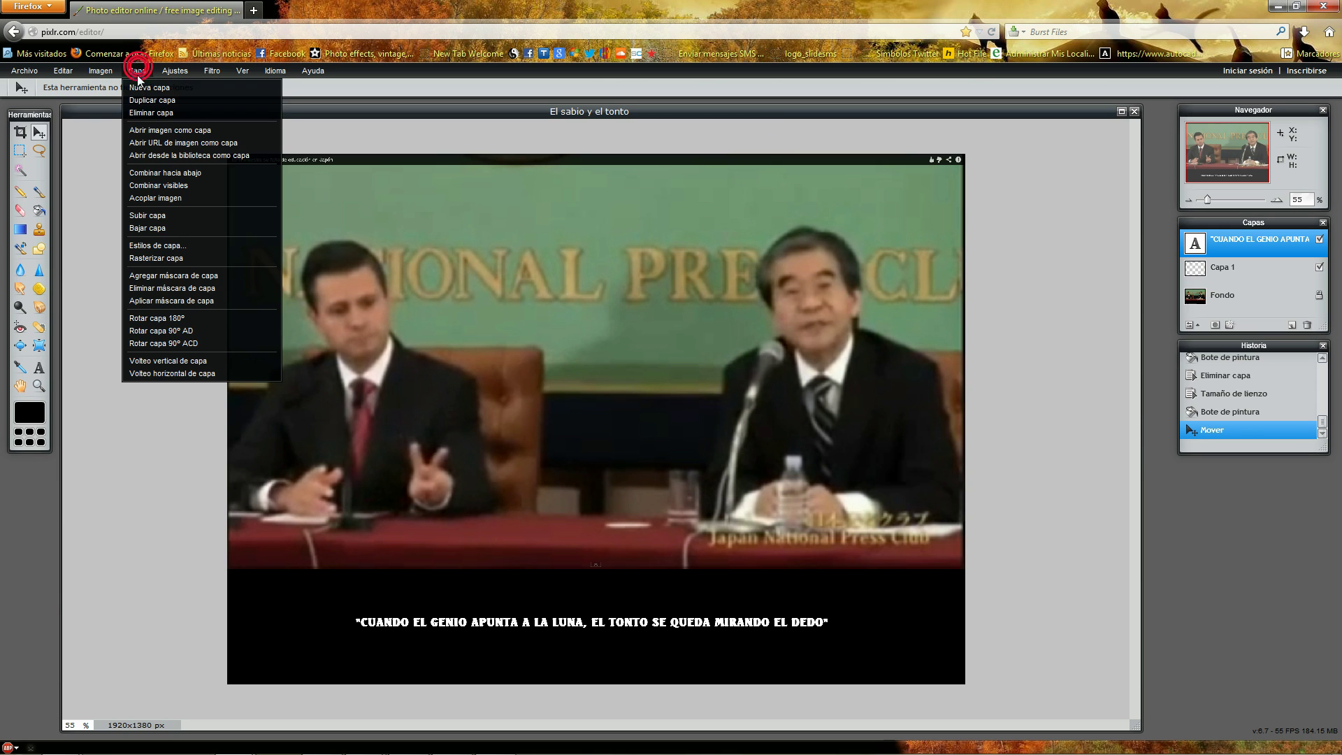
pyautogui.click(140, 85)
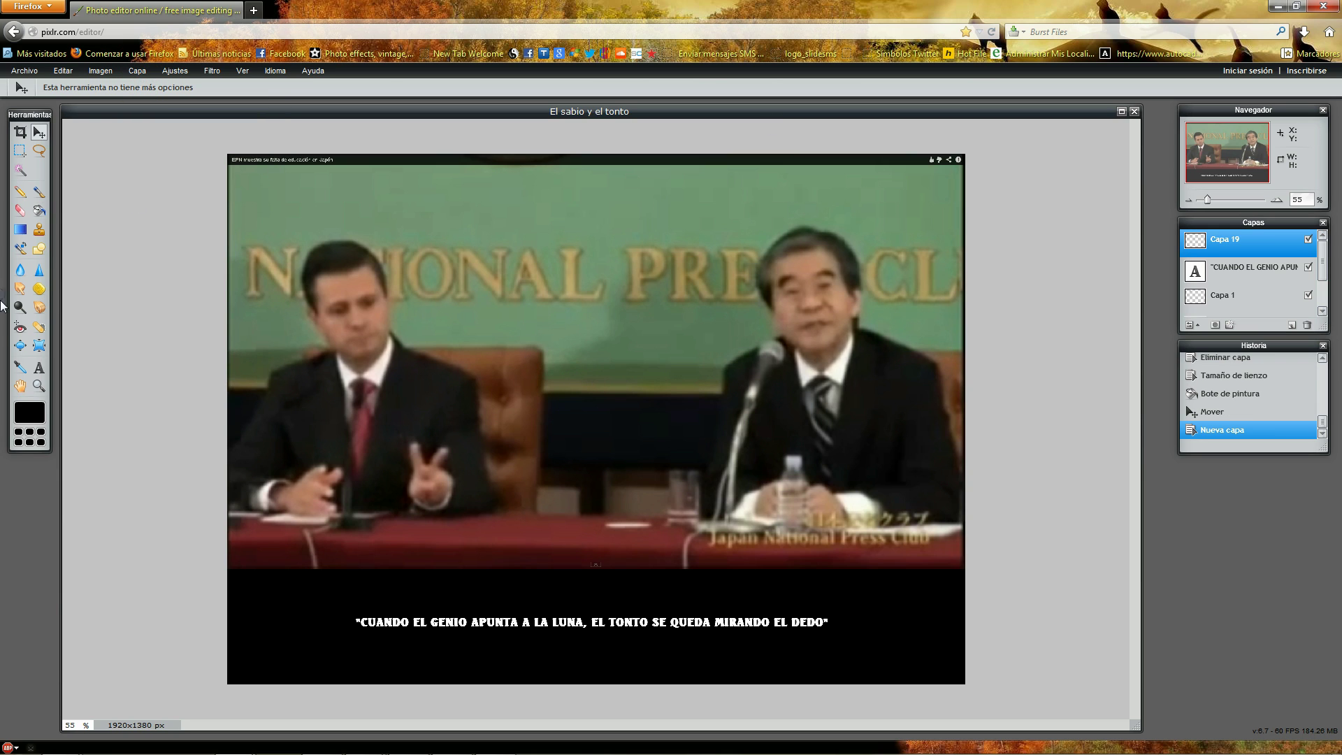
pyautogui.click(39, 209)
pyautogui.click(439, 316)
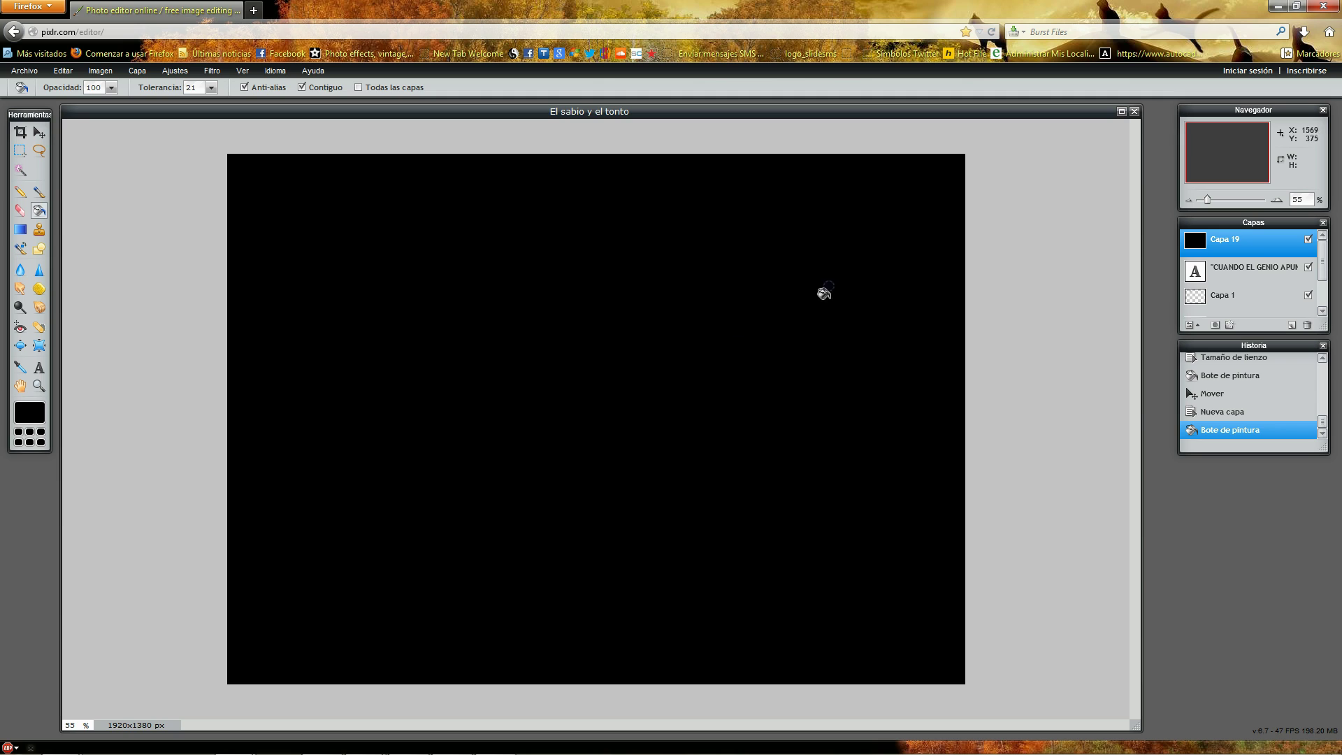
# Step: Free-transform the black layer into a thin underline beneath the quote and apply it
pyautogui.click(105, 72)
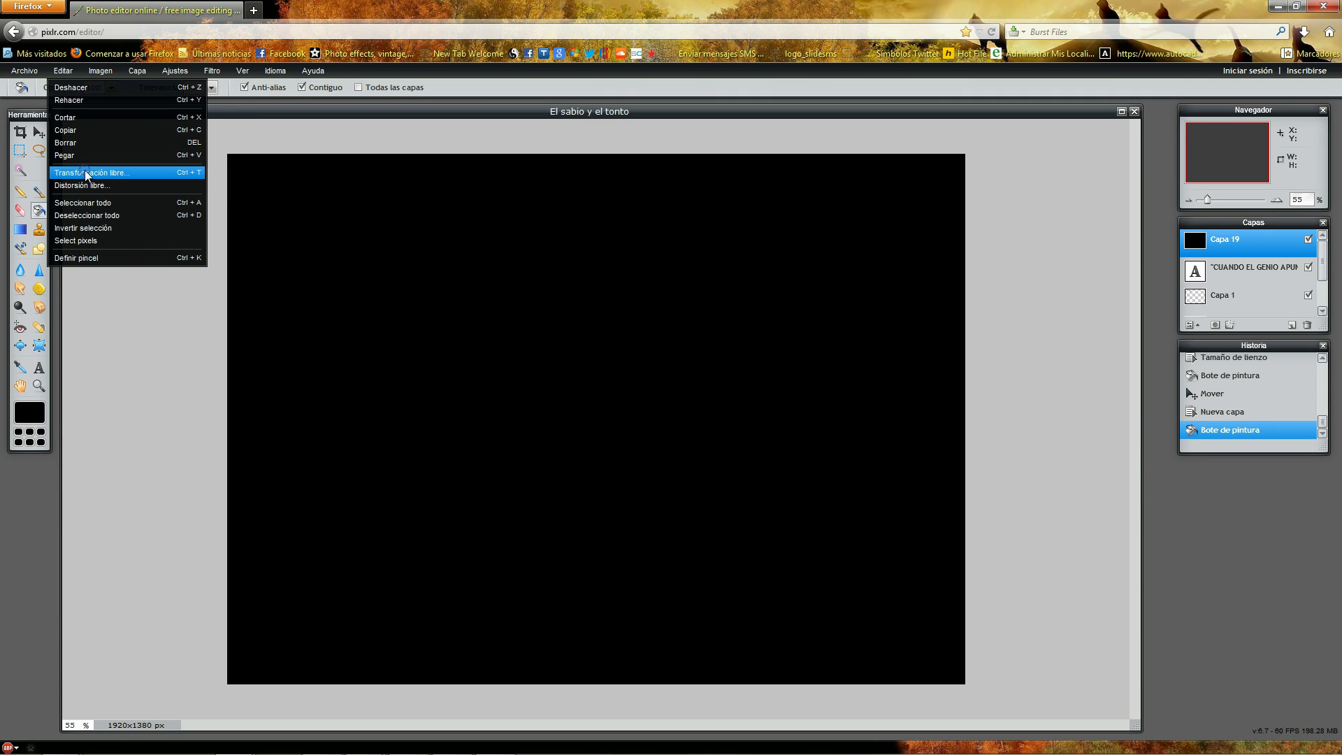
pyautogui.click(86, 171)
pyautogui.moveTo(227, 155)
pyautogui.mouseDown()
pyautogui.moveTo(345, 363)
pyautogui.moveTo(399, 406)
pyautogui.mouseUp()
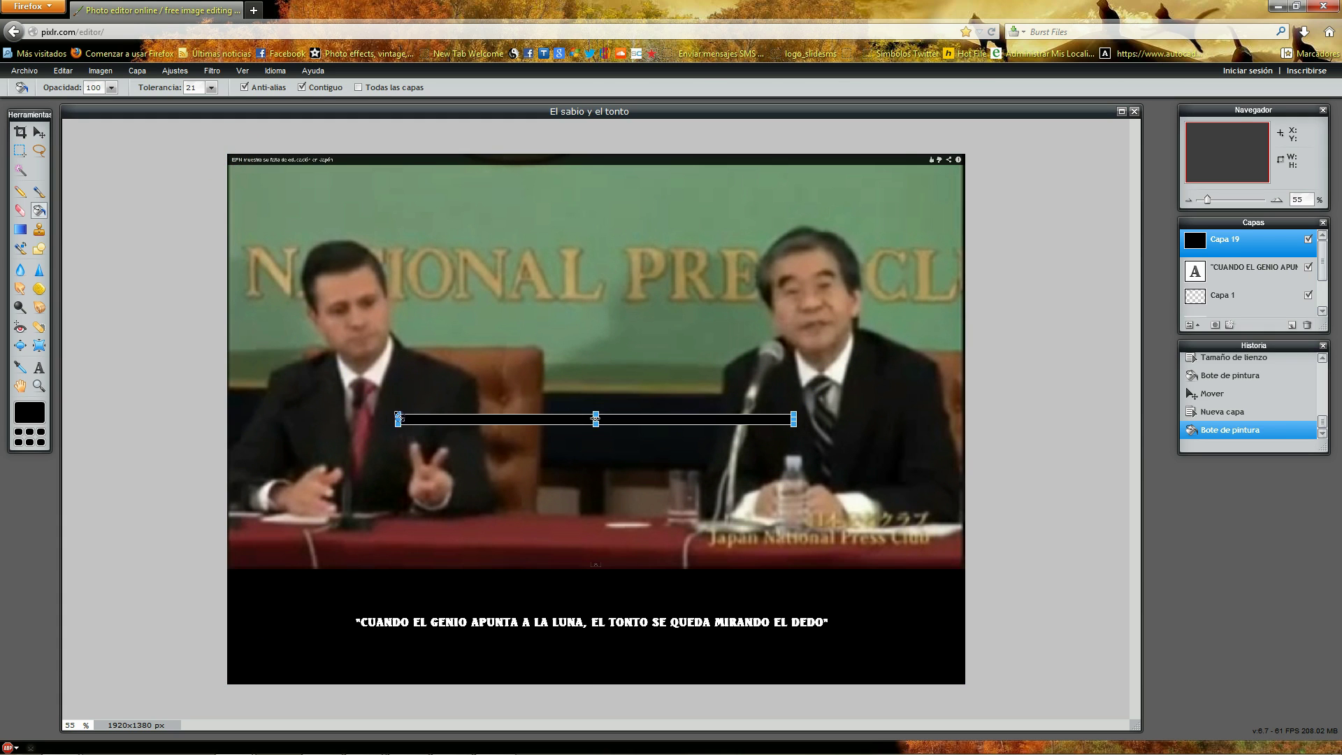
pyautogui.moveTo(608, 423); pyautogui.dragTo(598, 648)
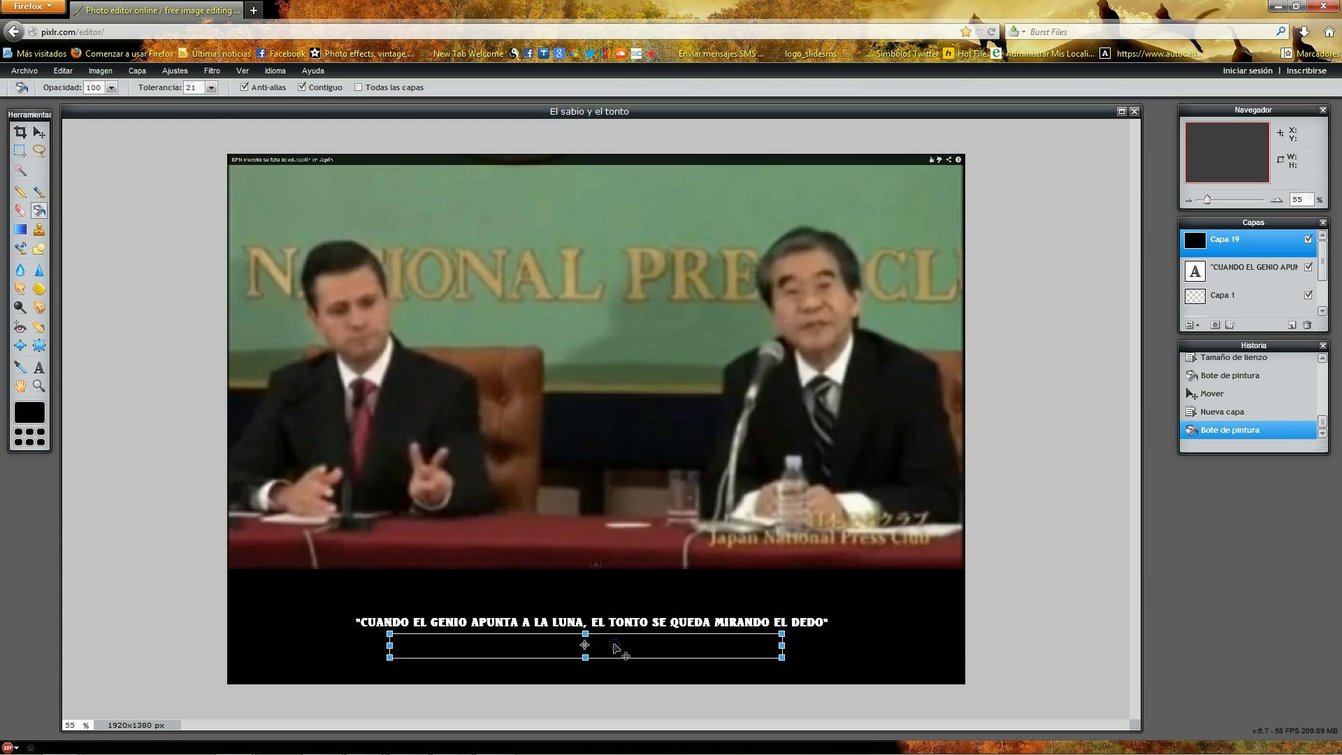
pyautogui.moveTo(782, 644); pyautogui.dragTo(831, 648)
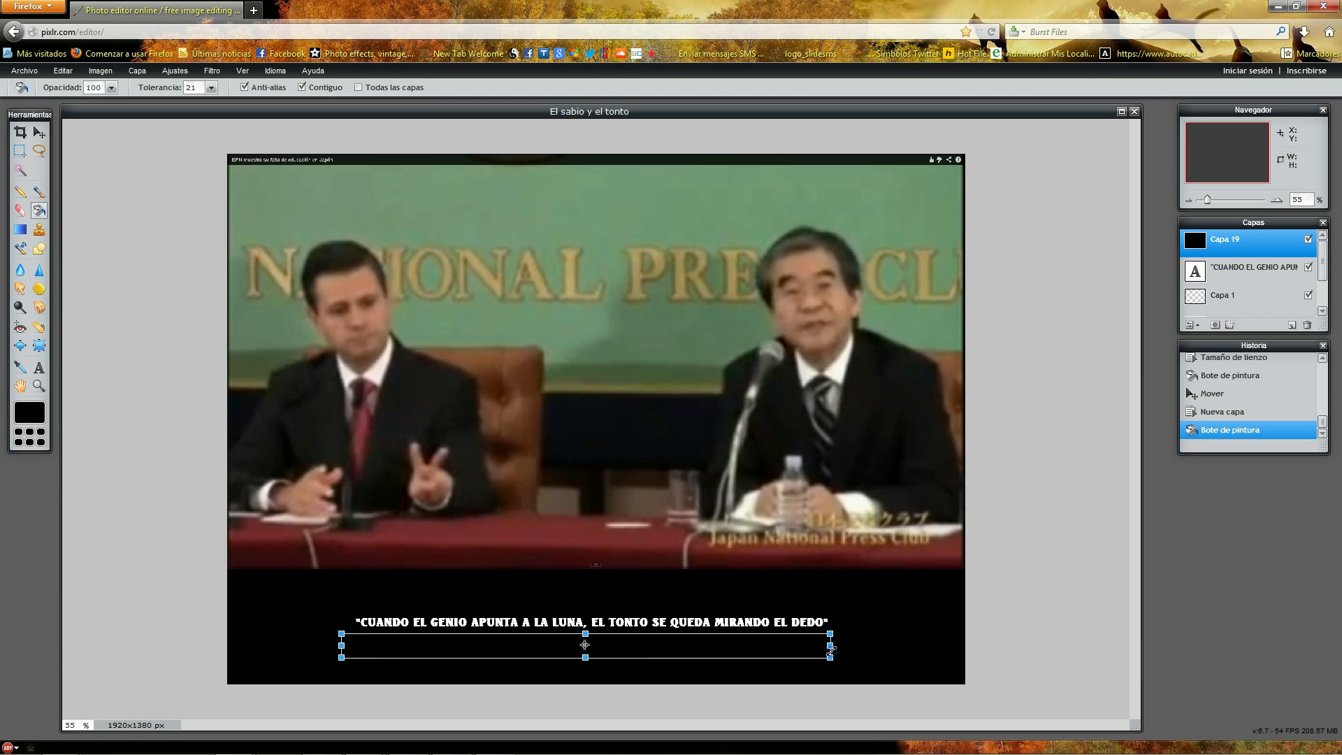
pyautogui.moveTo(624, 644)
pyautogui.mouseDown()
pyautogui.moveTo(642, 642)
pyautogui.moveTo(604, 652)
pyautogui.mouseUp()
pyautogui.moveTo(604, 645); pyautogui.dragTo(606, 644)
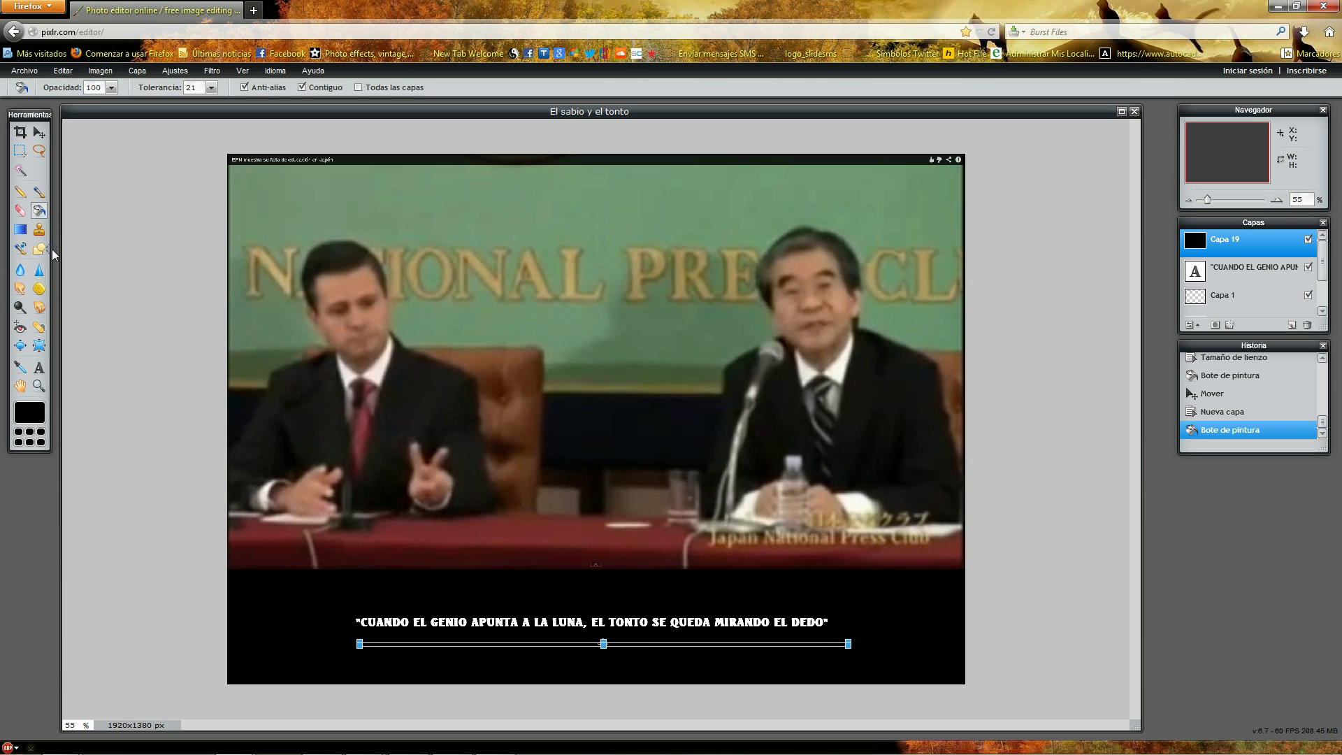
pyautogui.click(39, 412)
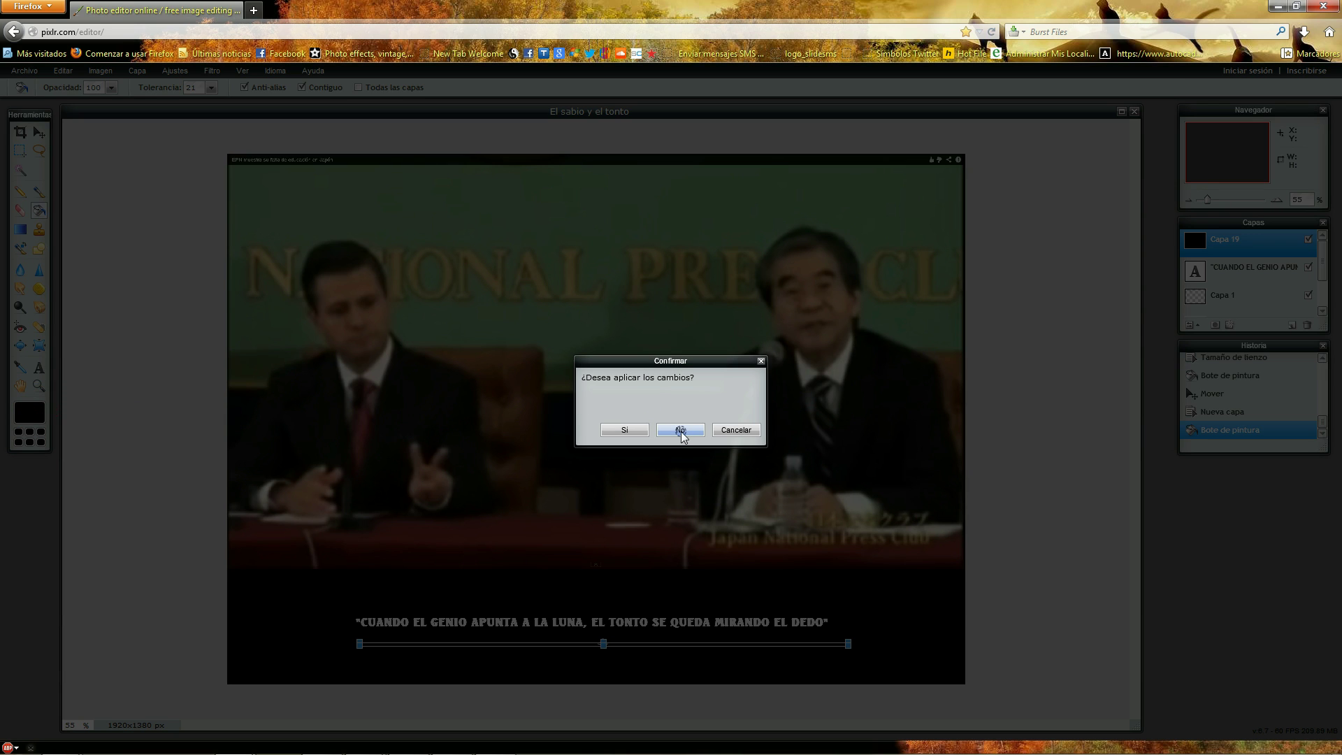
pyautogui.click(626, 429)
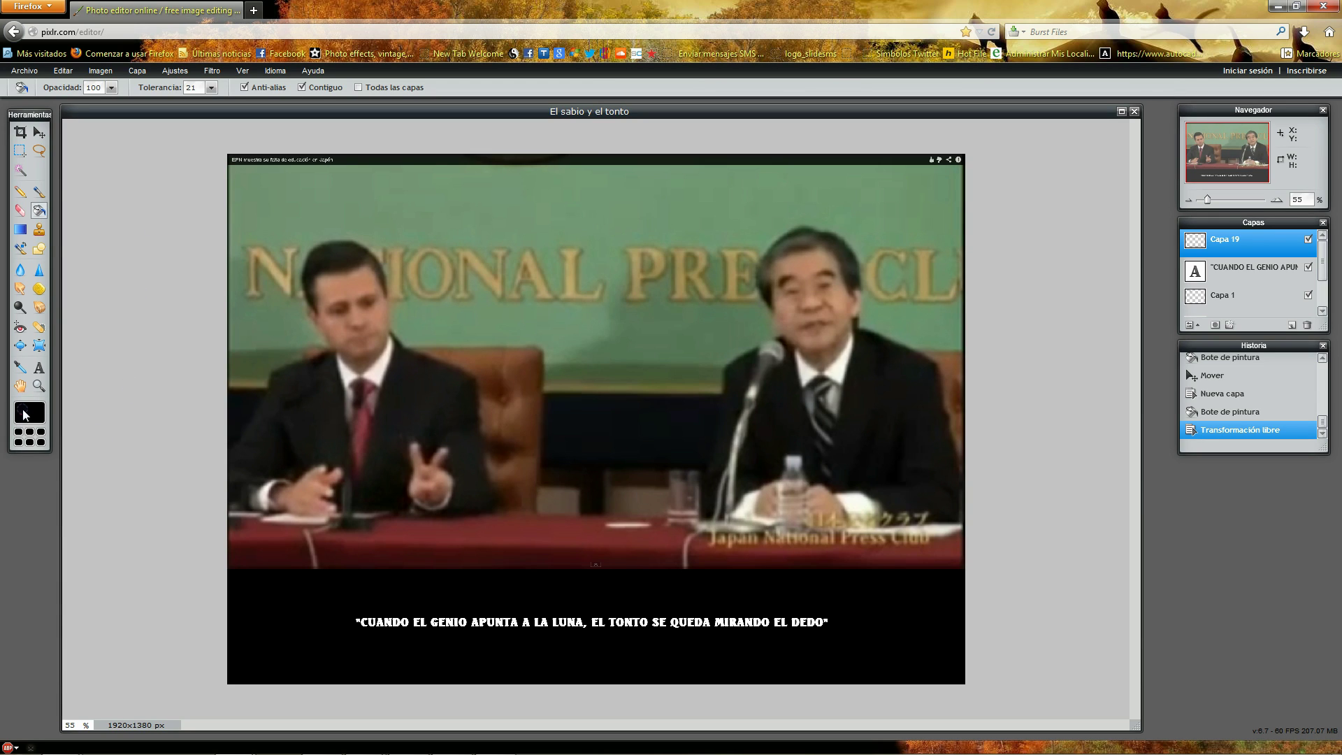
pyautogui.click(29, 412)
# Step: Set the paint colour to web orange ff9900, undoing two accidental orange fills
pyautogui.click(573, 241)
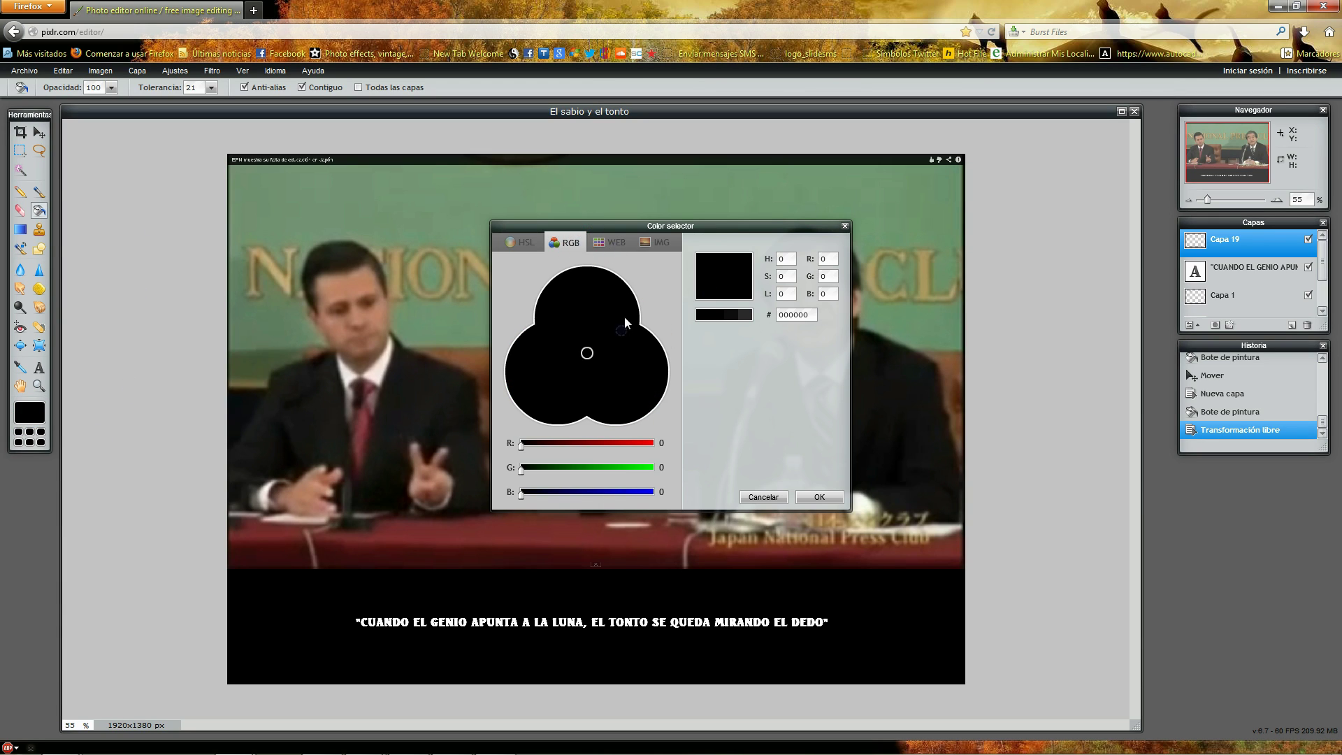
pyautogui.click(616, 242)
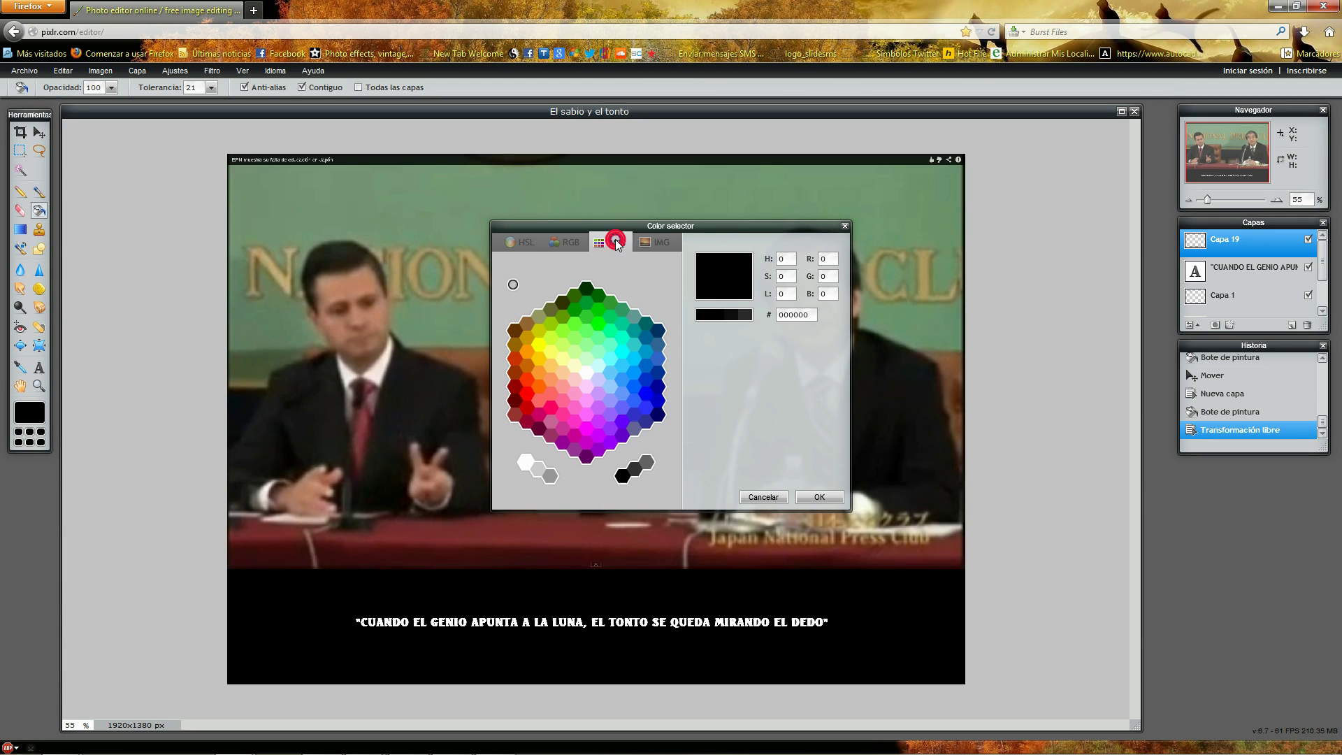
pyautogui.click(545, 350)
pyautogui.click(530, 350)
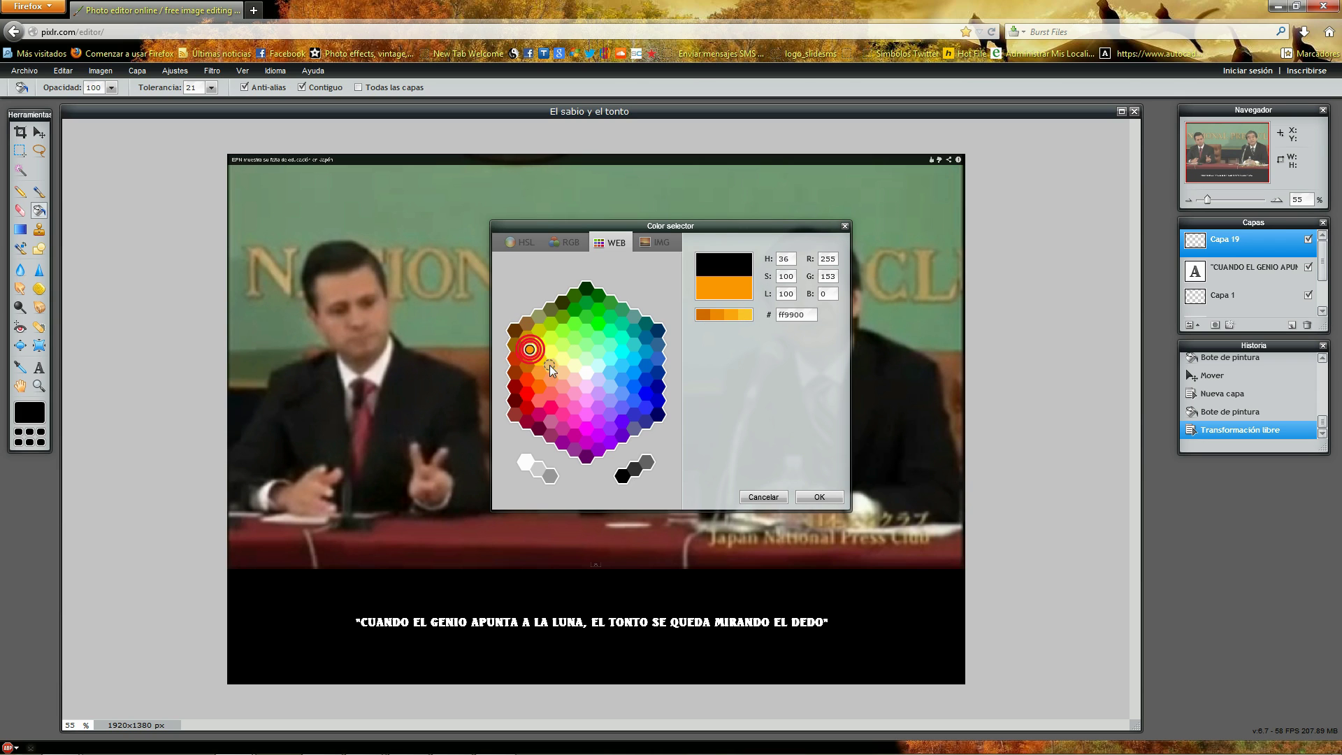
pyautogui.click(825, 496)
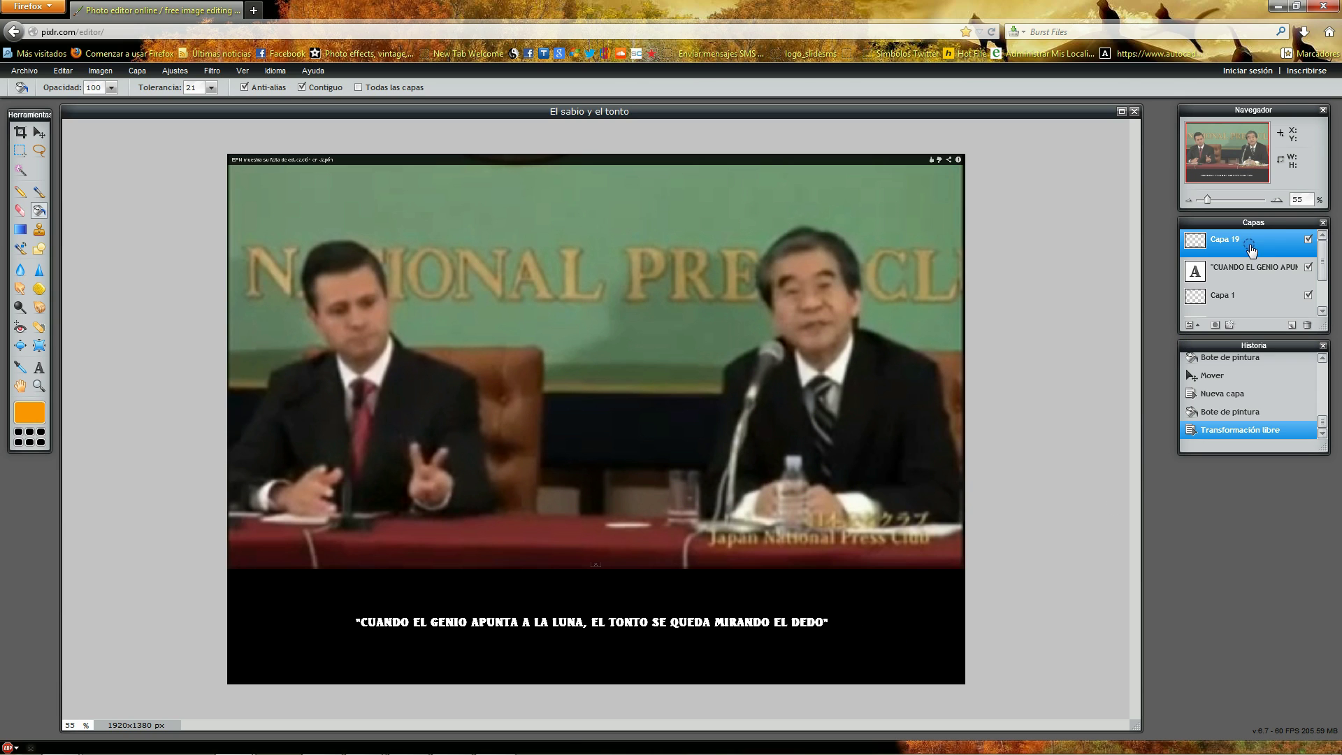
pyautogui.click(470, 638)
pyautogui.hotkey('ctrl', 'z')
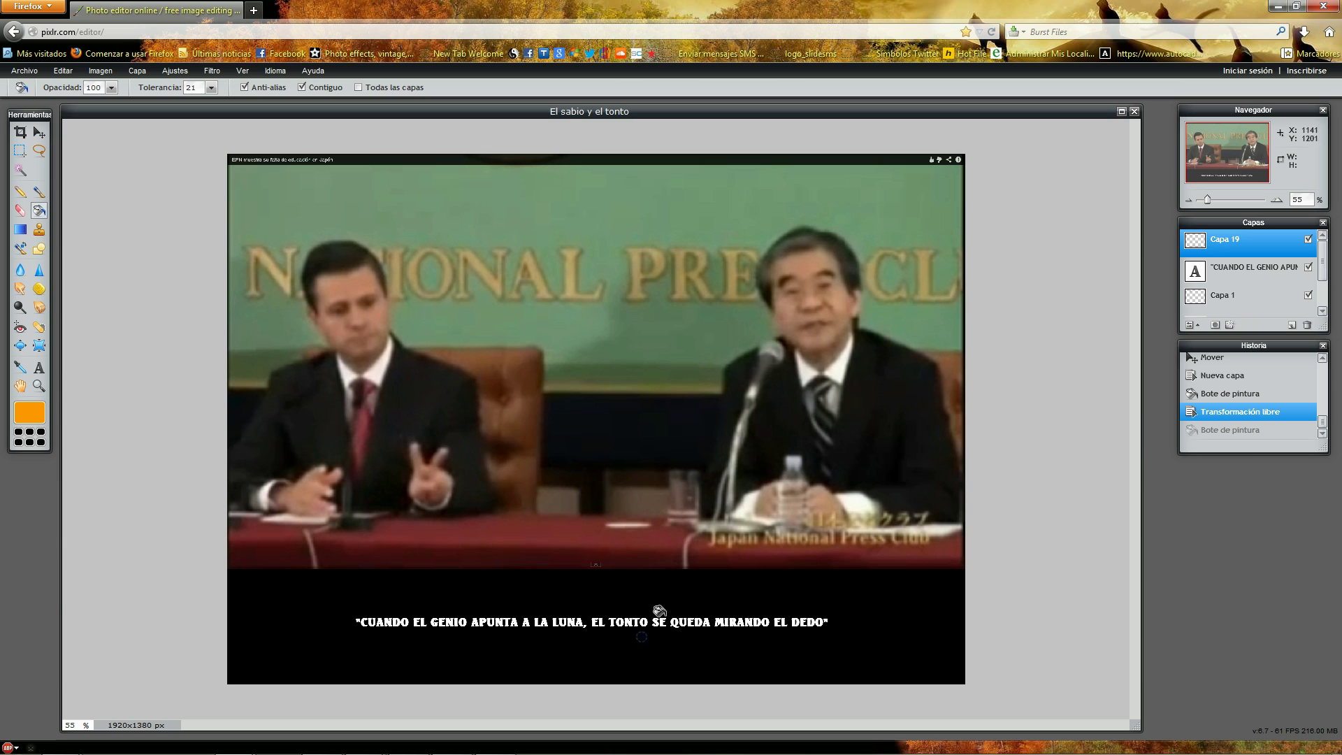
pyautogui.click(552, 637)
pyautogui.hotkey('ctrl', 'z')
# Step: Rename layer Capa 19 to 'color amarillo' and select it
pyautogui.press('v')
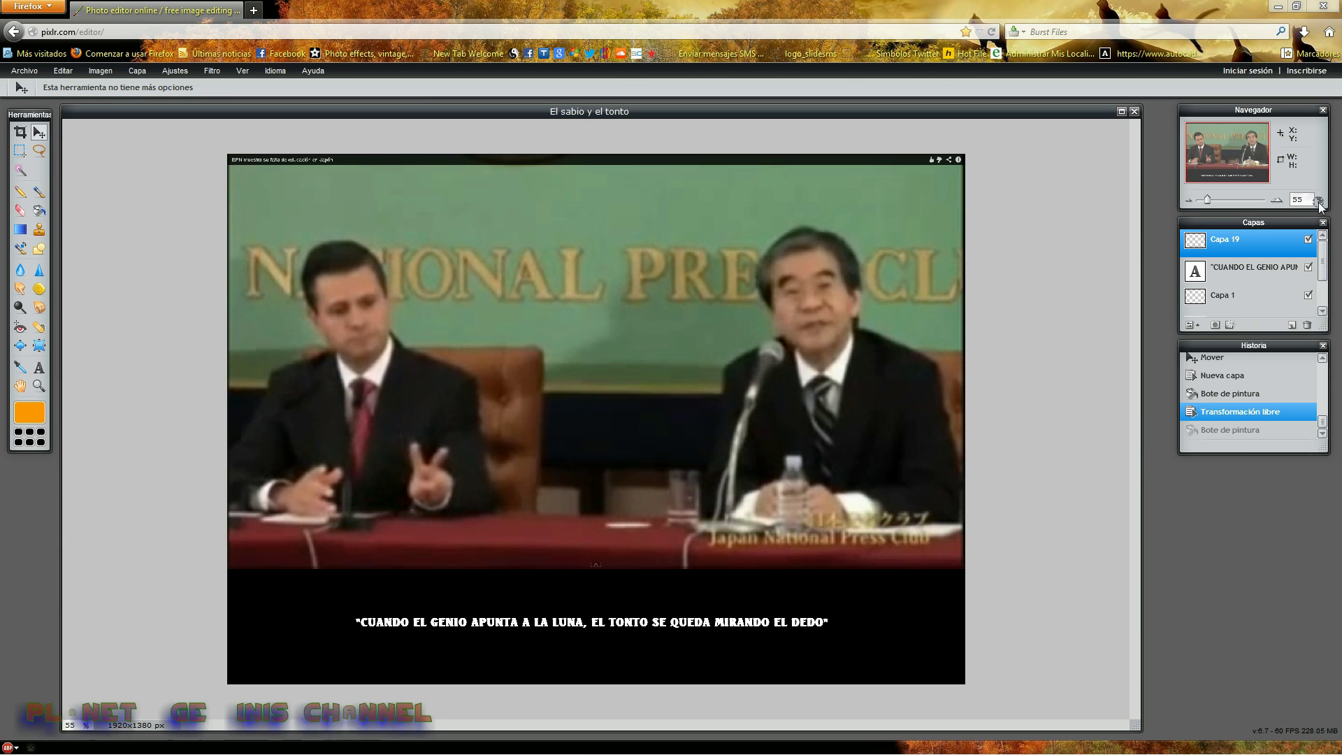
pyautogui.doubleClick(1242, 241)
pyautogui.write('color')
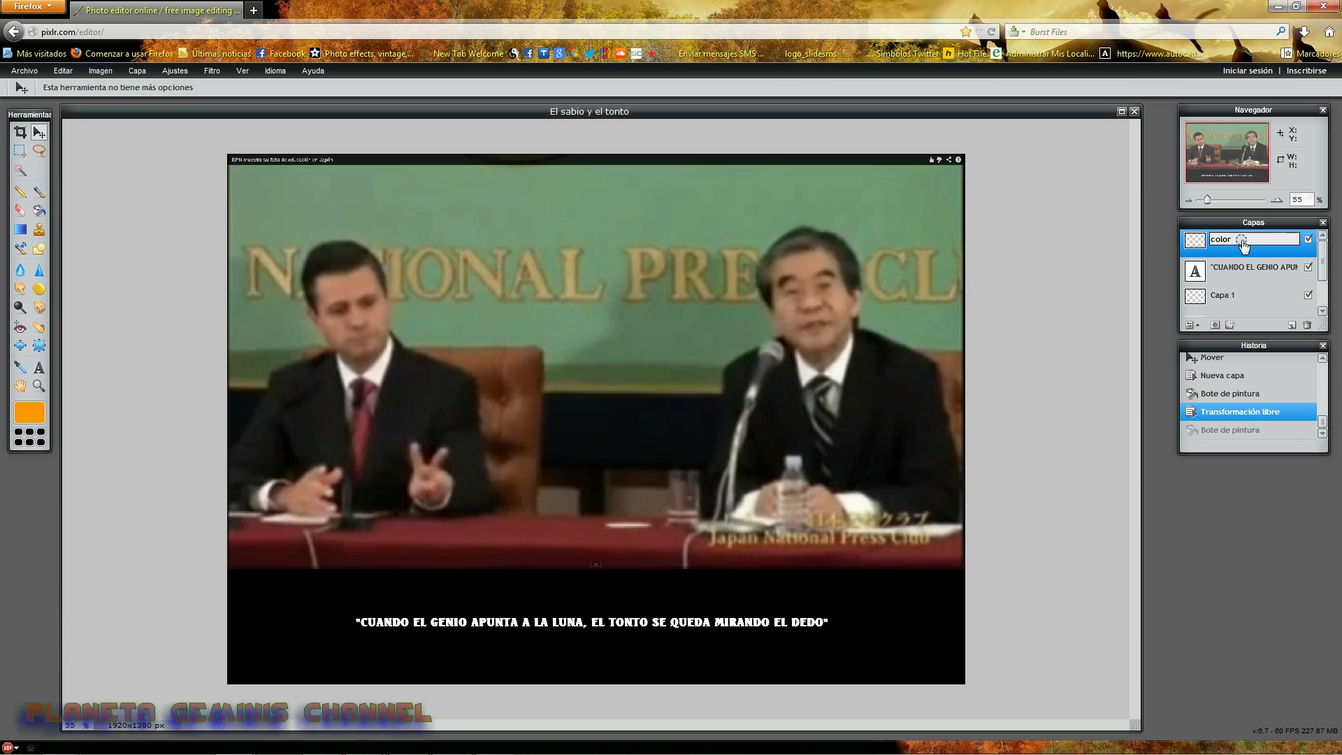
pyautogui.write(' amari')
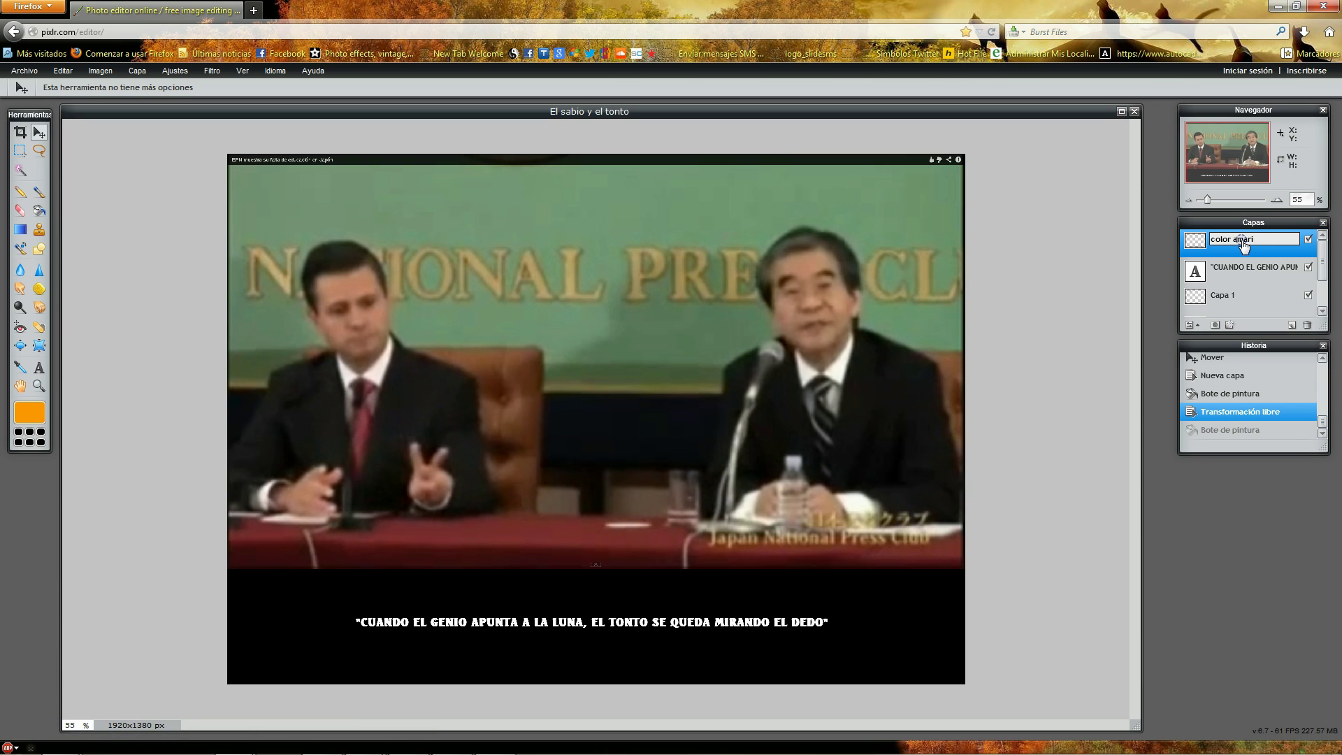
pyautogui.click(1234, 268)
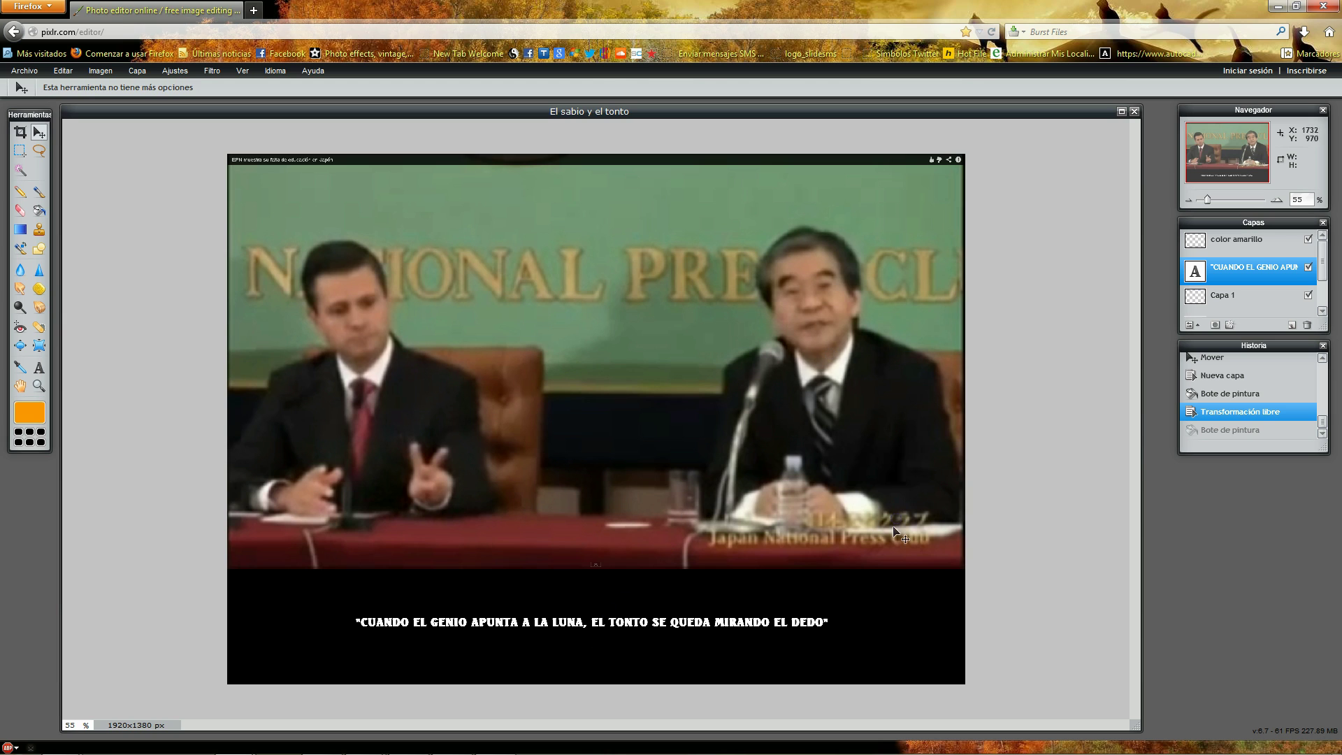
pyautogui.click(1237, 240)
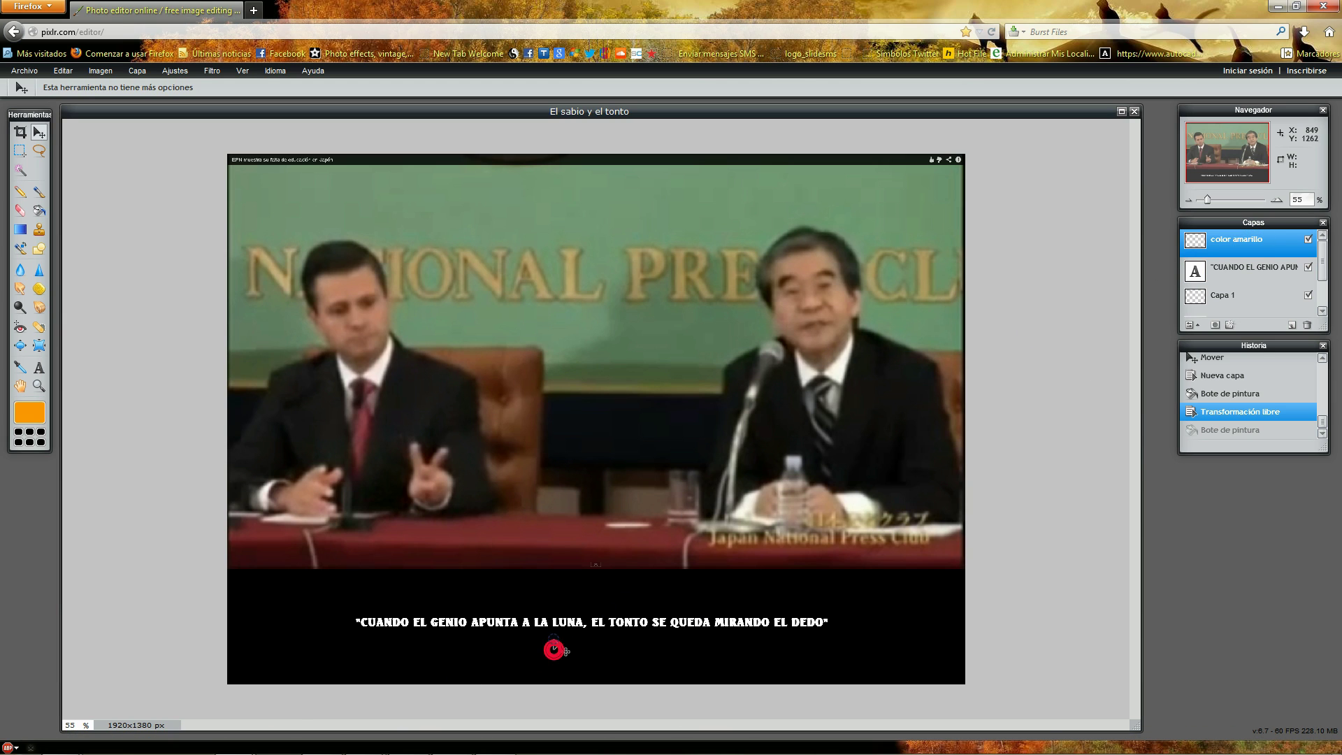
# Step: Stretch the thin line into a tall box in the black band and fill it orange
pyautogui.click(102, 73)
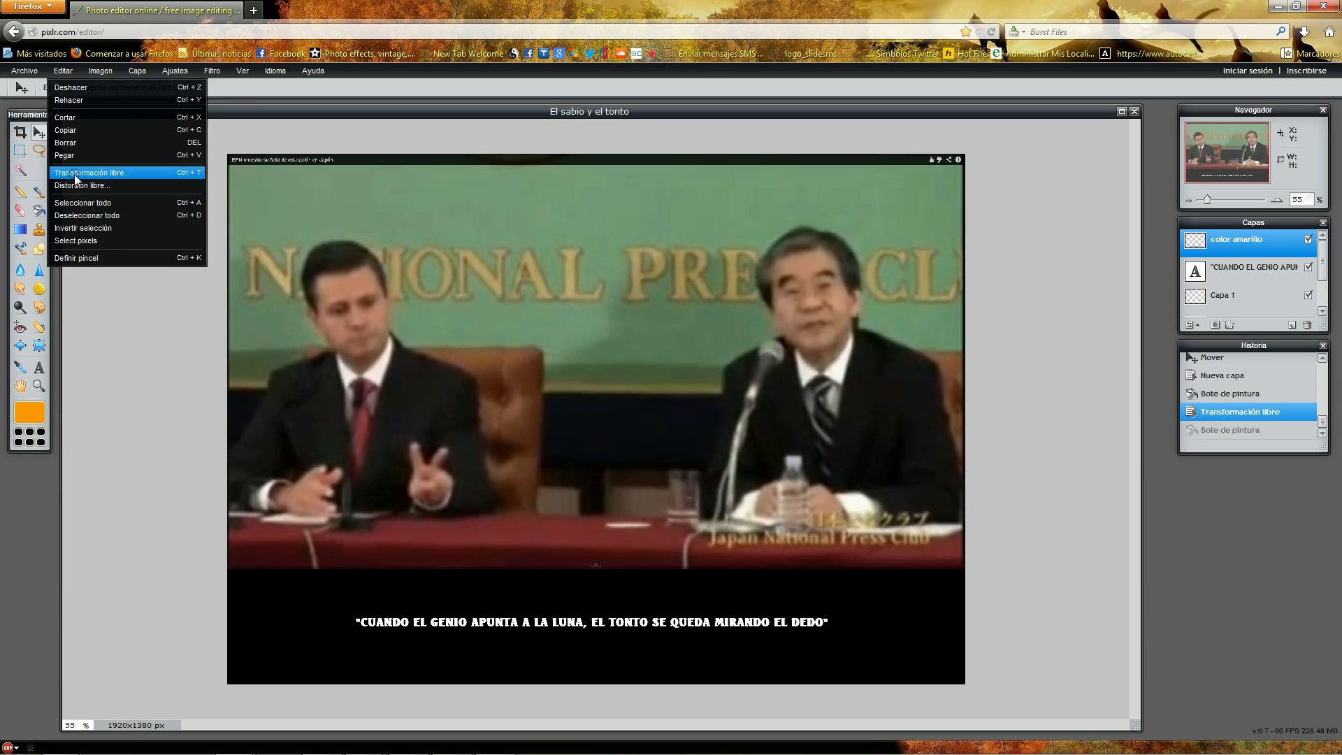
pyautogui.click(74, 174)
pyautogui.moveTo(602, 625); pyautogui.dragTo(602, 591)
pyautogui.click(40, 222)
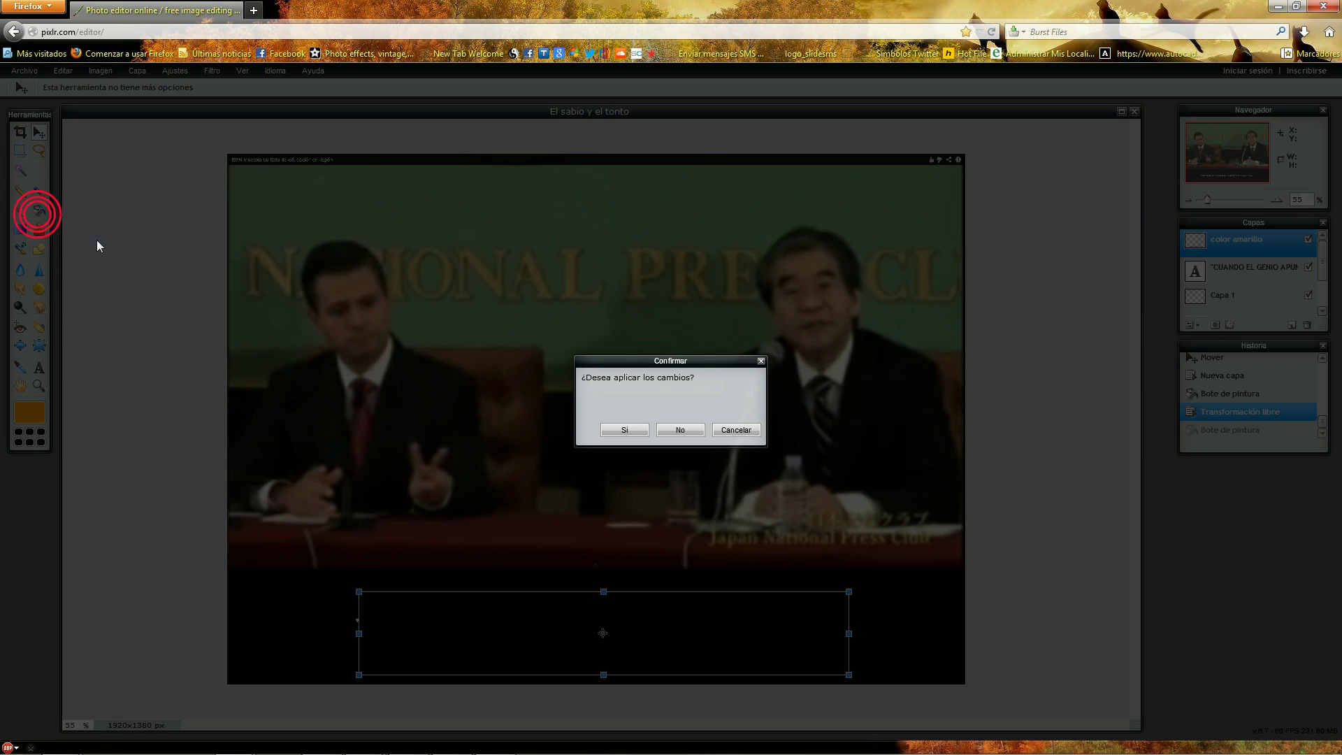
pyautogui.click(625, 429)
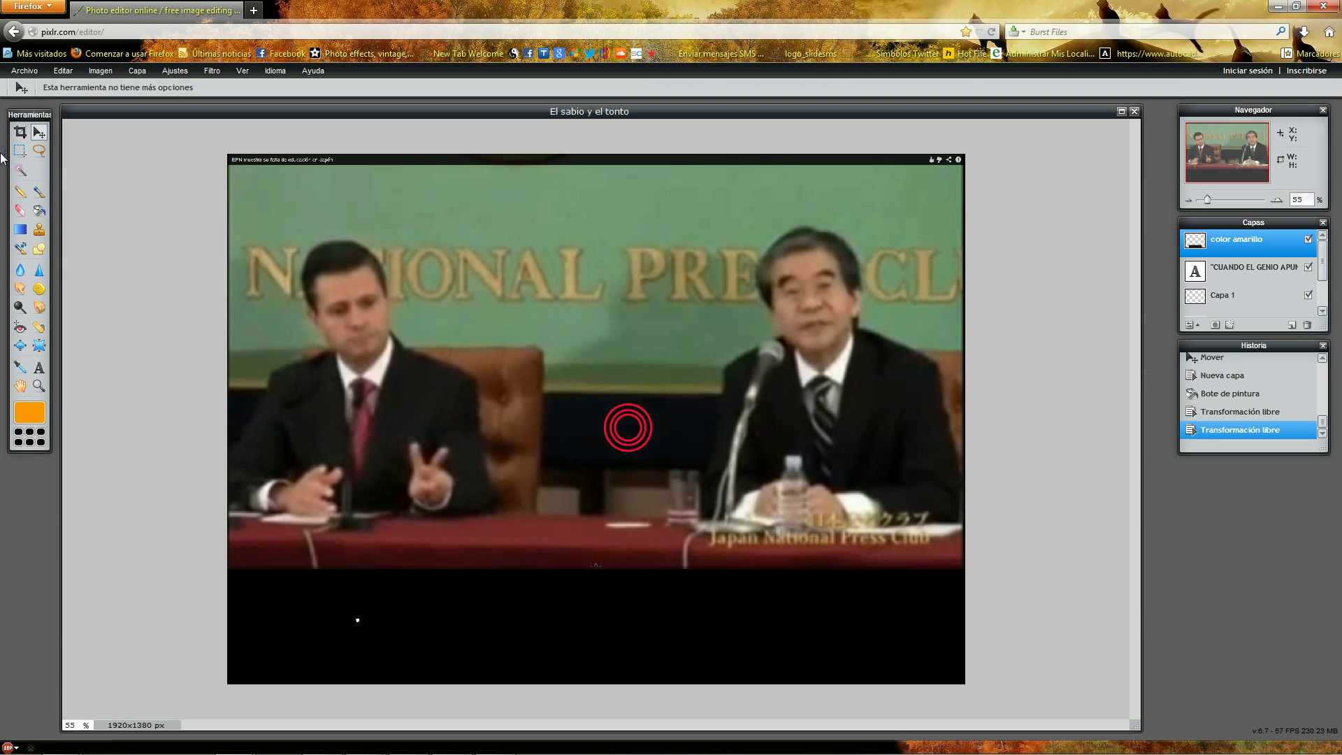
pyautogui.click(39, 209)
pyautogui.click(503, 631)
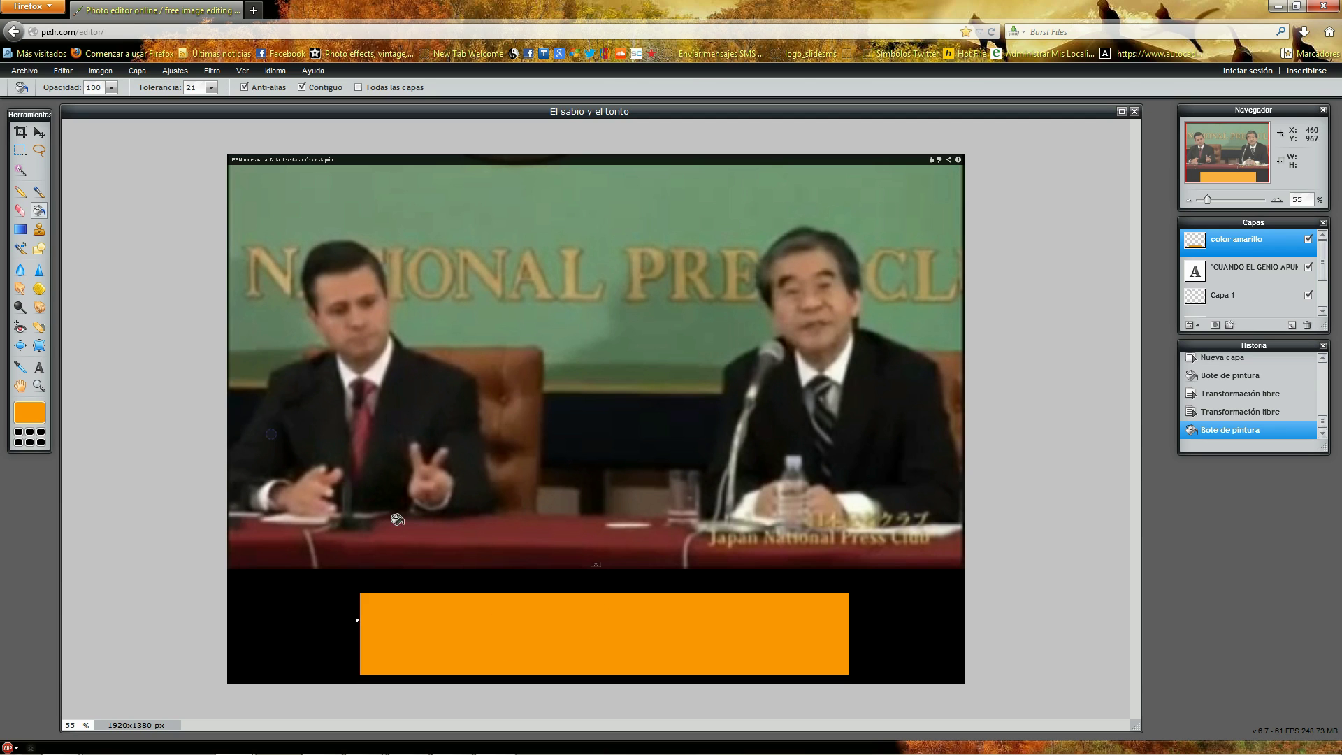
# Step: Squeeze the orange box into a thin bar beneath the quote and apply it
pyautogui.click(63, 71)
pyautogui.click(77, 172)
pyautogui.moveTo(605, 593); pyautogui.dragTo(595, 647)
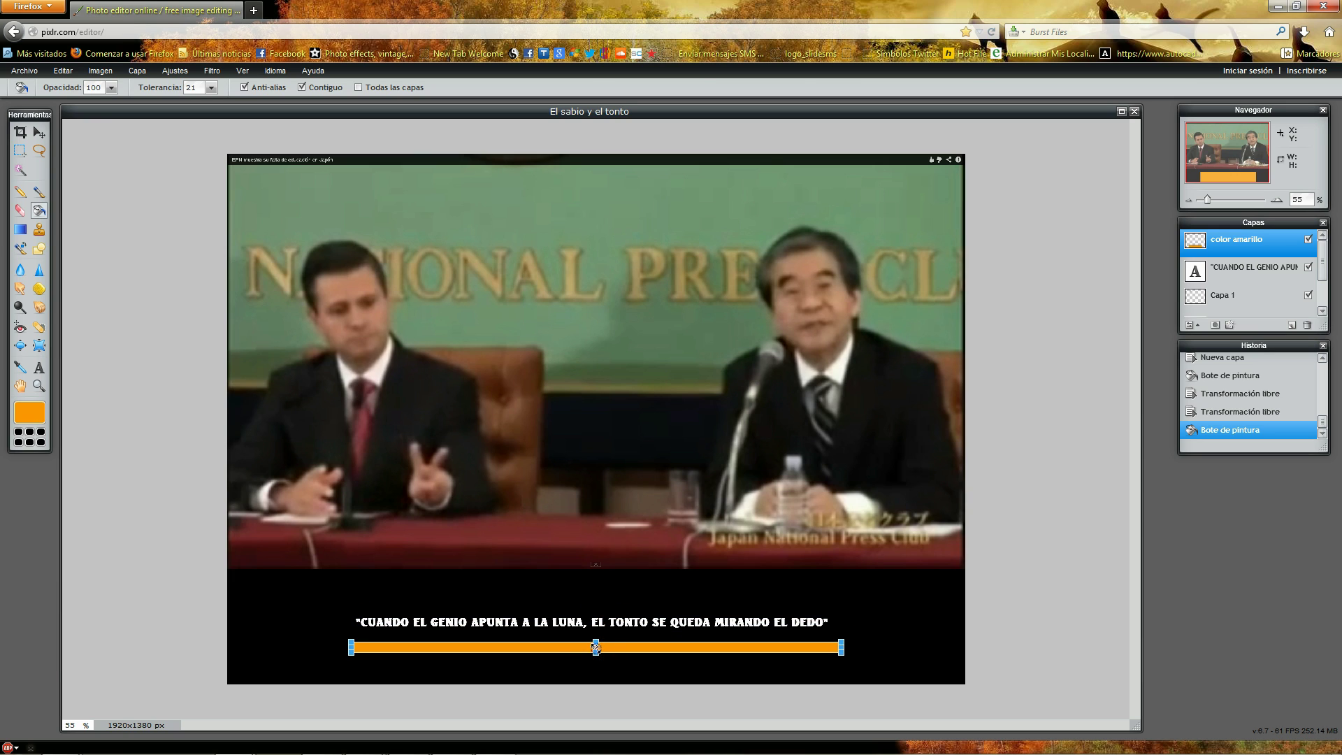
pyautogui.moveTo(597, 647); pyautogui.dragTo(614, 647)
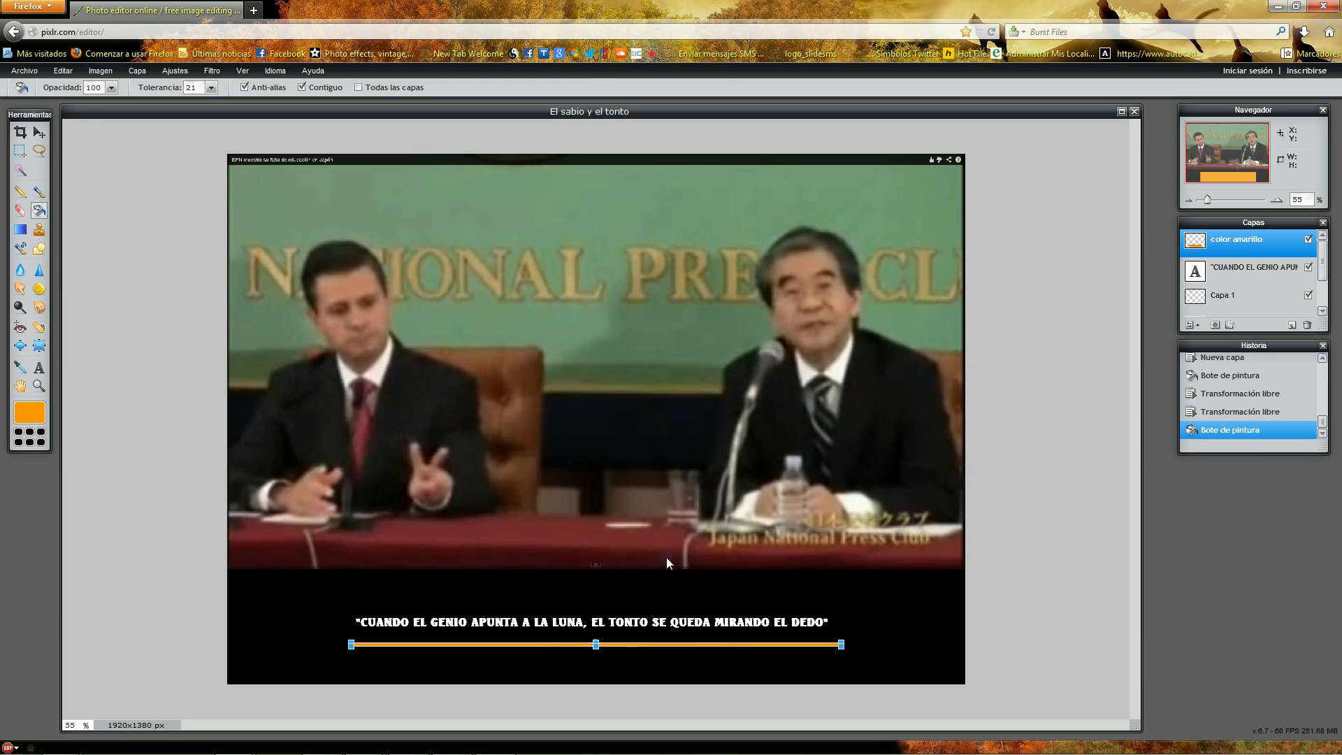
pyautogui.click(63, 70)
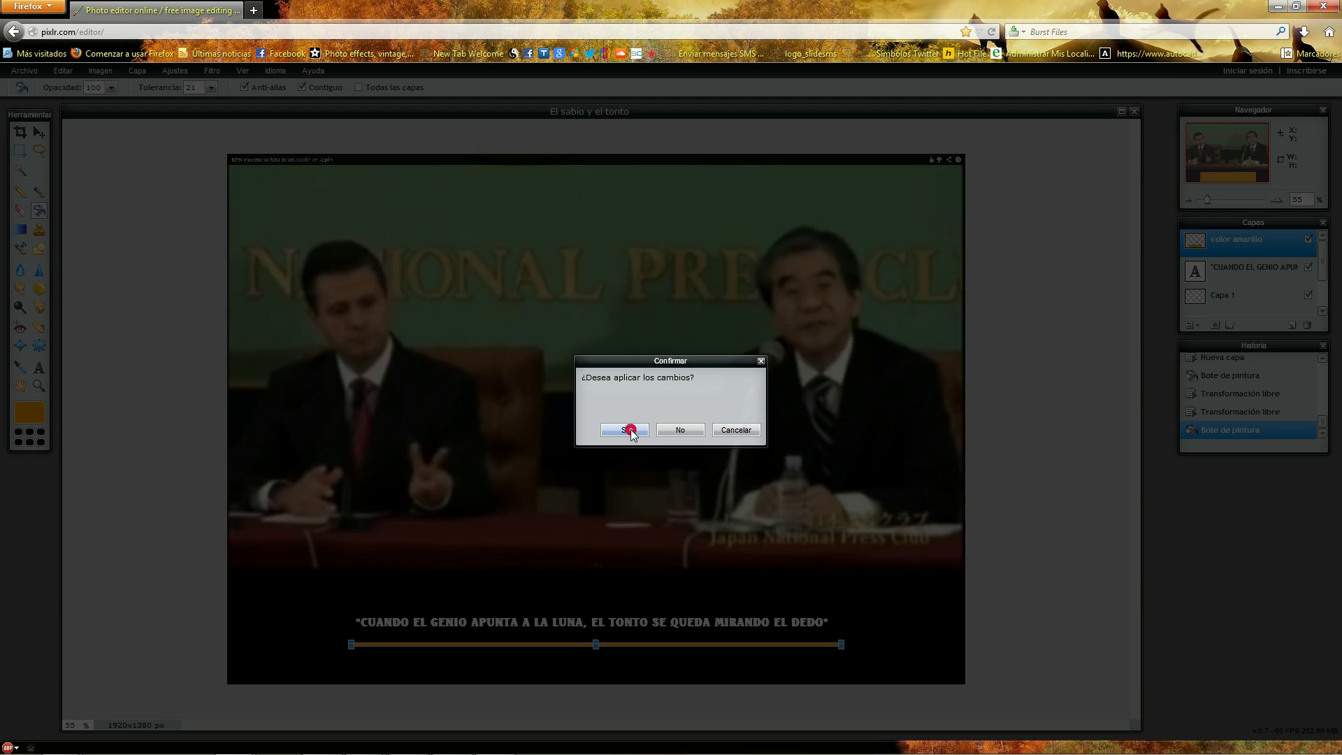
pyautogui.click(628, 430)
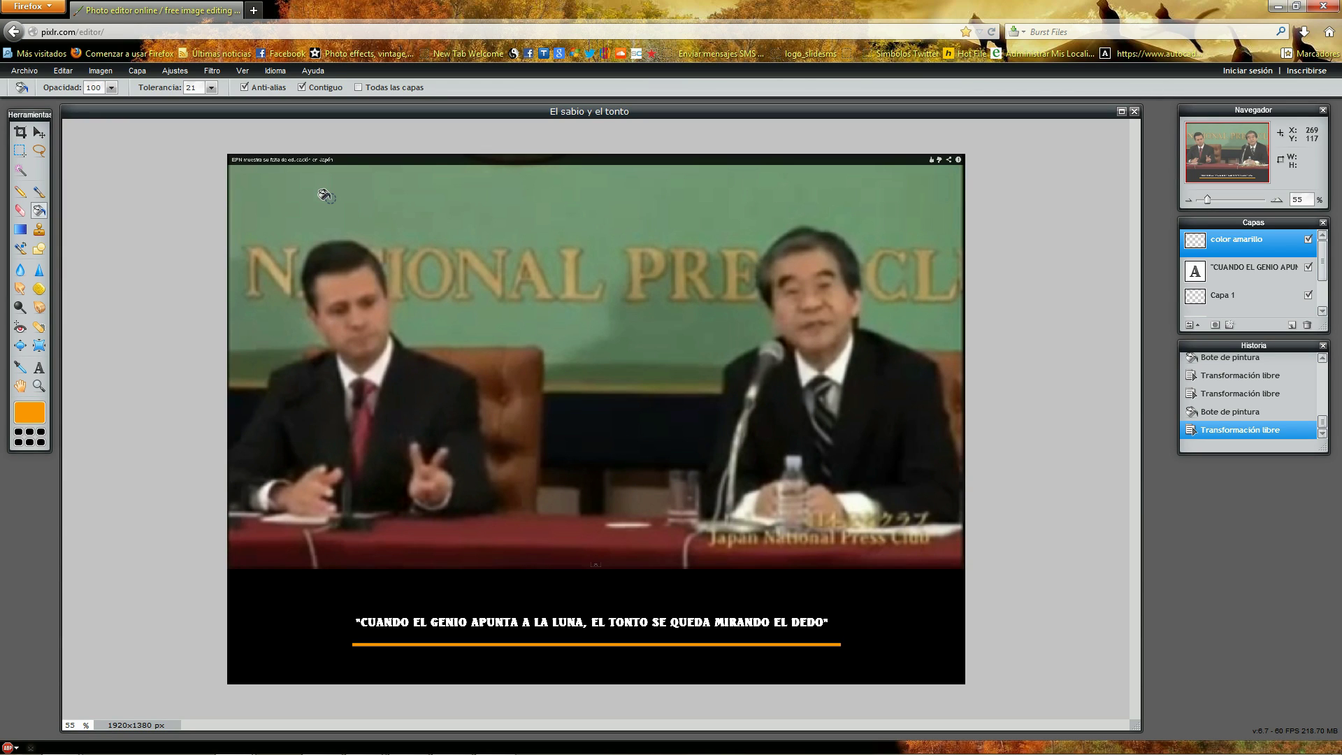
# Step: Draw a rectangular selection just inside the image edges
pyautogui.click(20, 150)
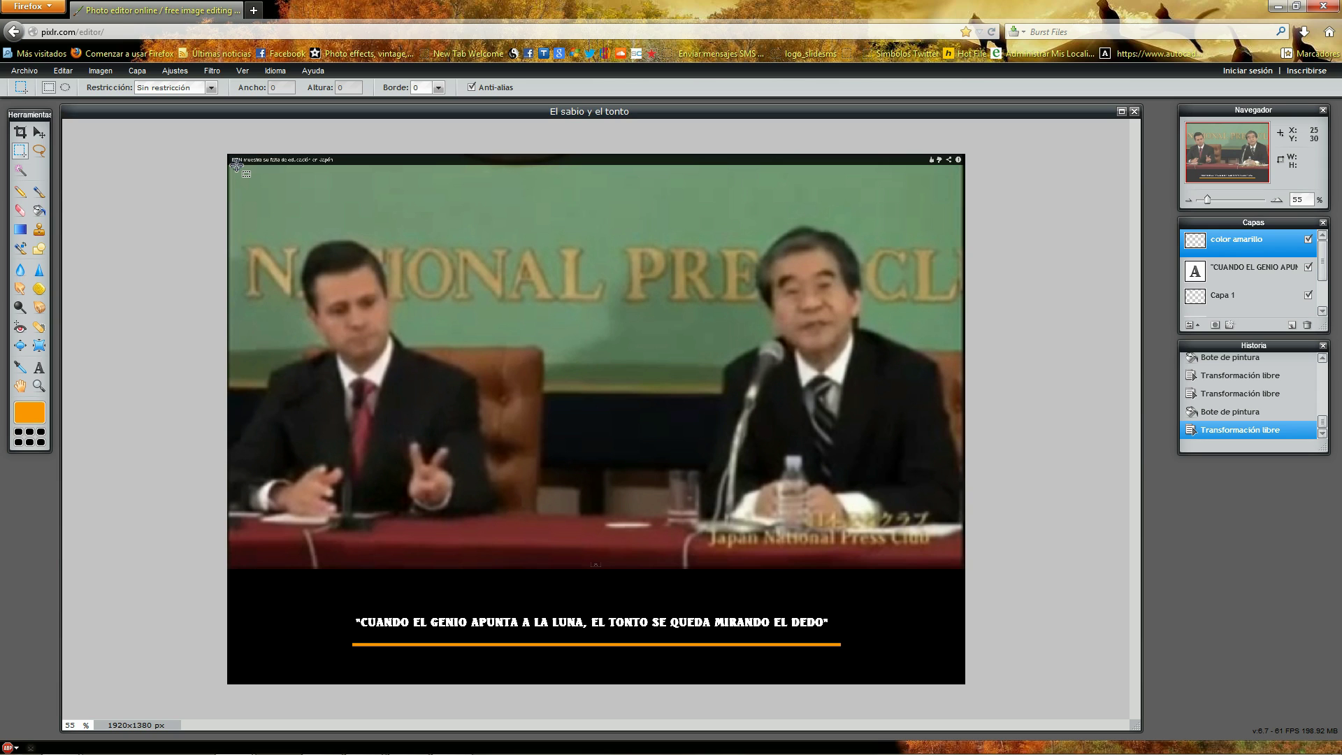
pyautogui.moveTo(236, 166); pyautogui.dragTo(958, 676)
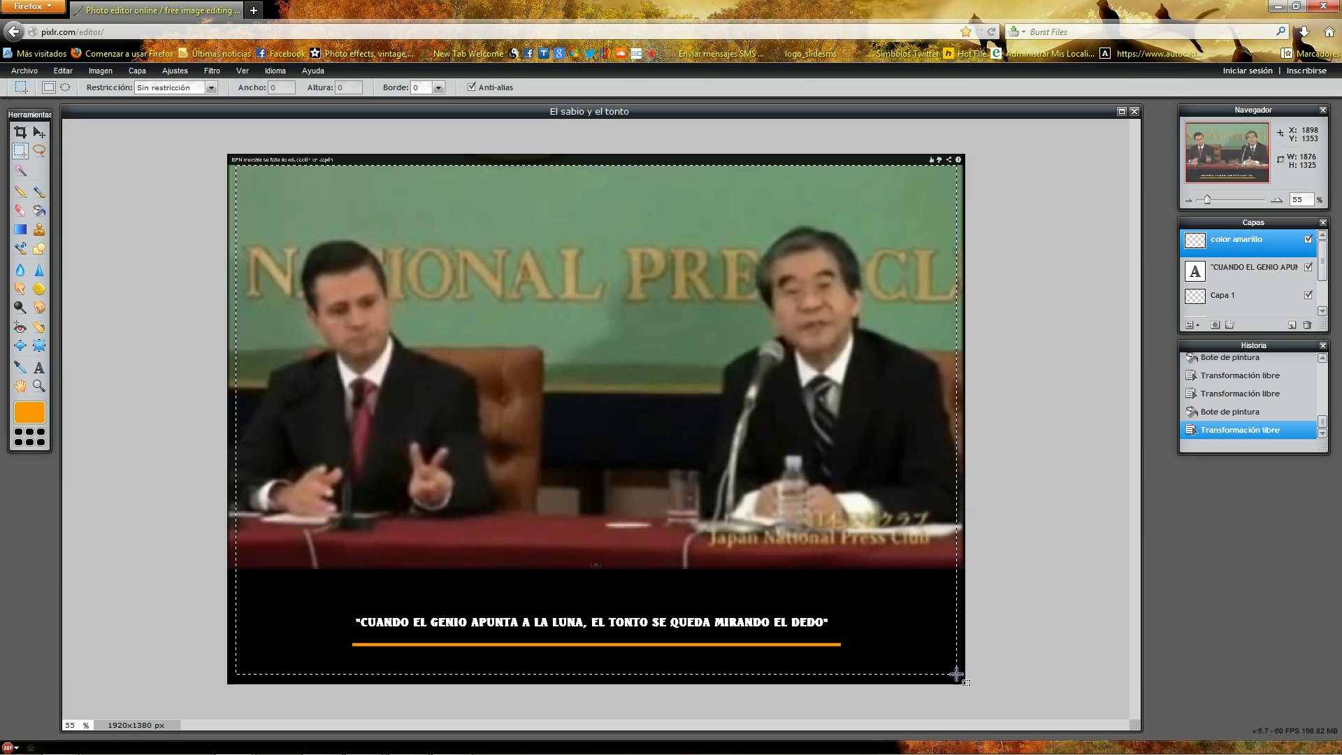
pyautogui.moveTo(958, 677); pyautogui.dragTo(960, 679)
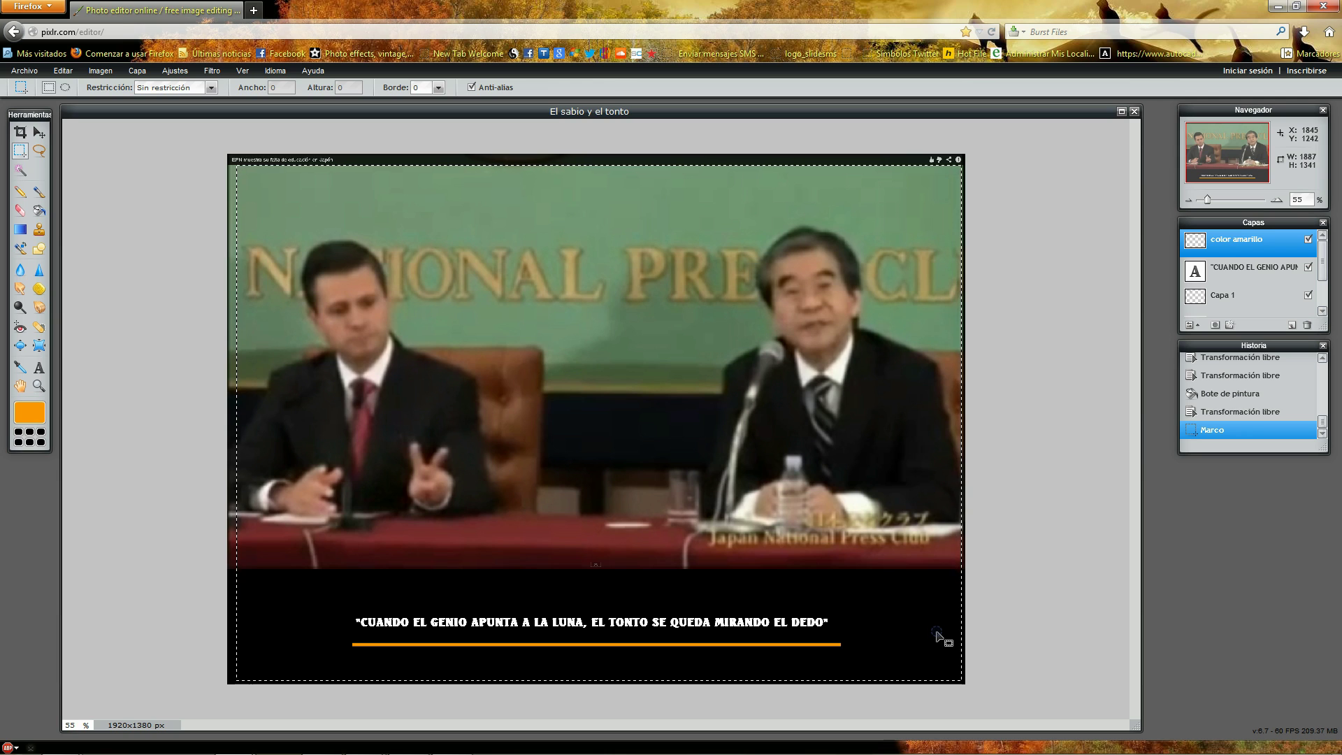
pyautogui.click(287, 201)
pyautogui.moveTo(288, 201); pyautogui.dragTo(287, 200)
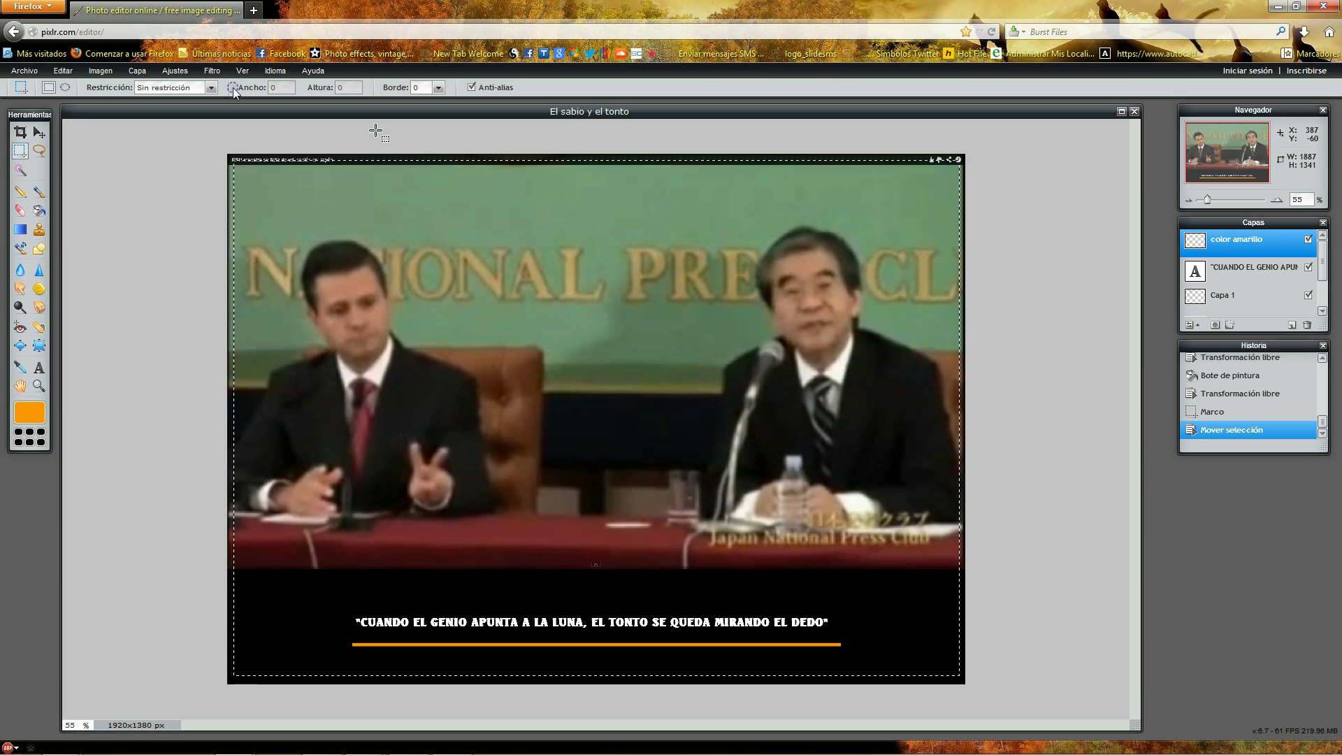
# Step: Invert the selection so only the narrow edge frame is selected
pyautogui.click(100, 72)
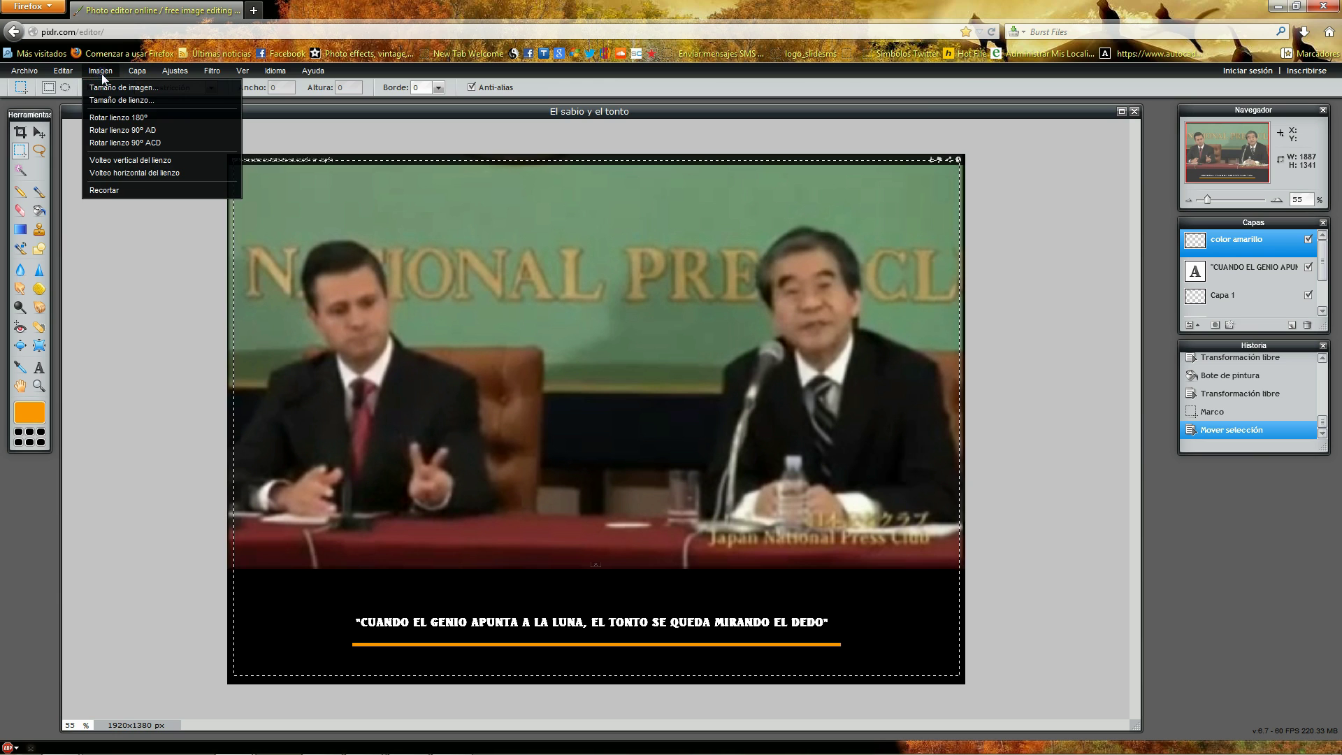
pyautogui.click(65, 74)
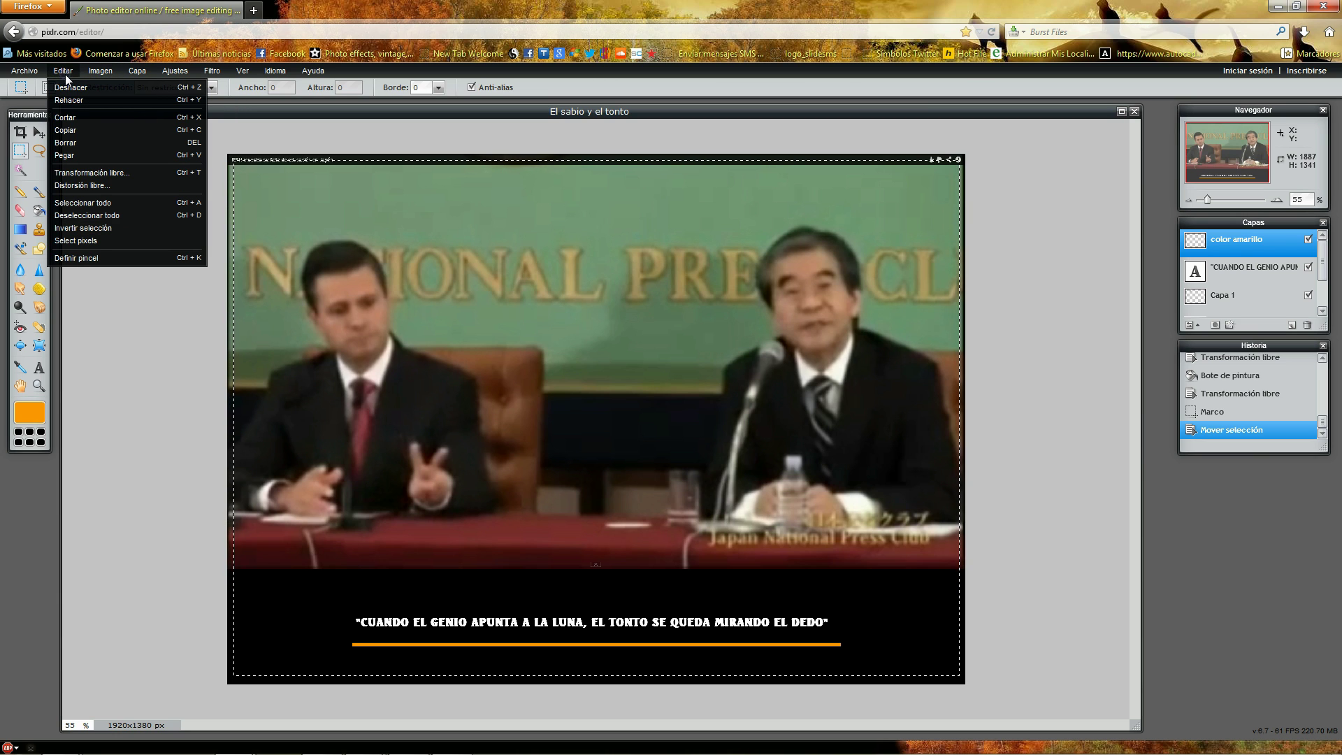
pyautogui.click(91, 229)
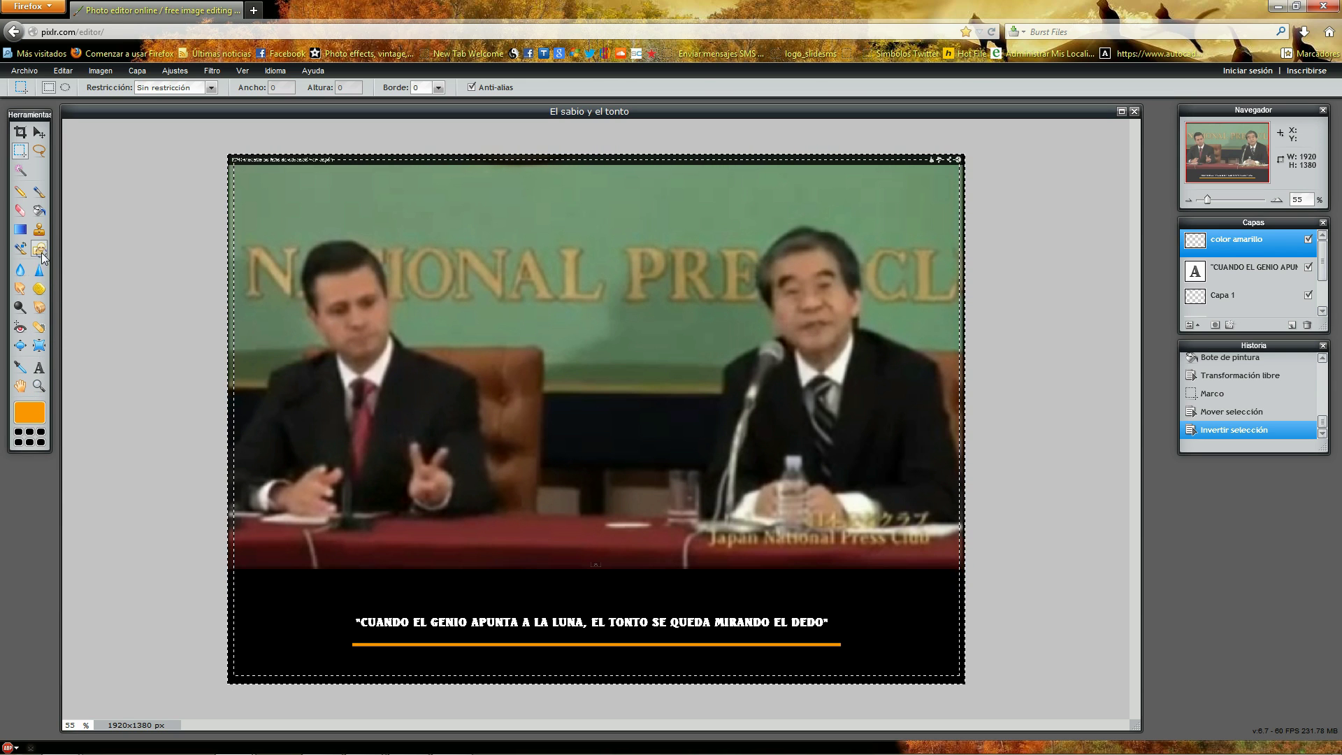
# Step: Fill the edge frame with light yellow ffff99
pyautogui.click(39, 210)
pyautogui.click(30, 412)
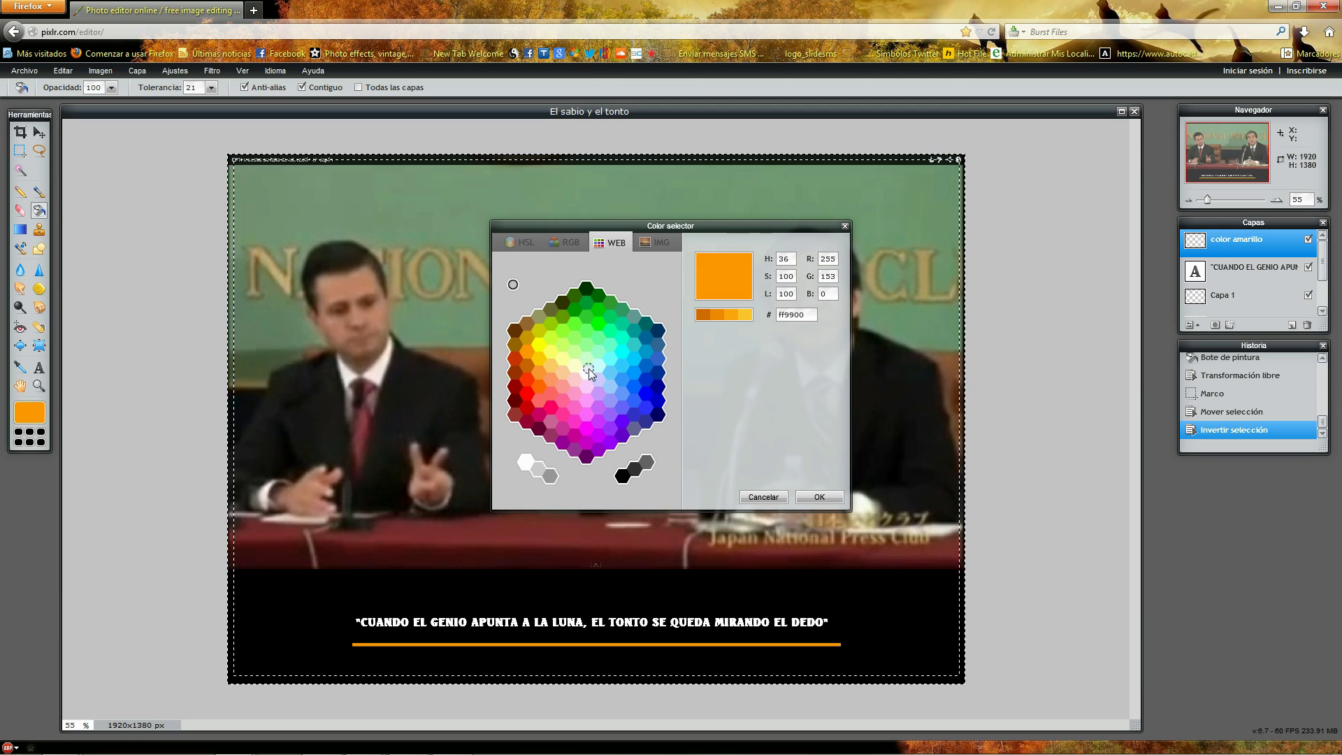
pyautogui.click(563, 360)
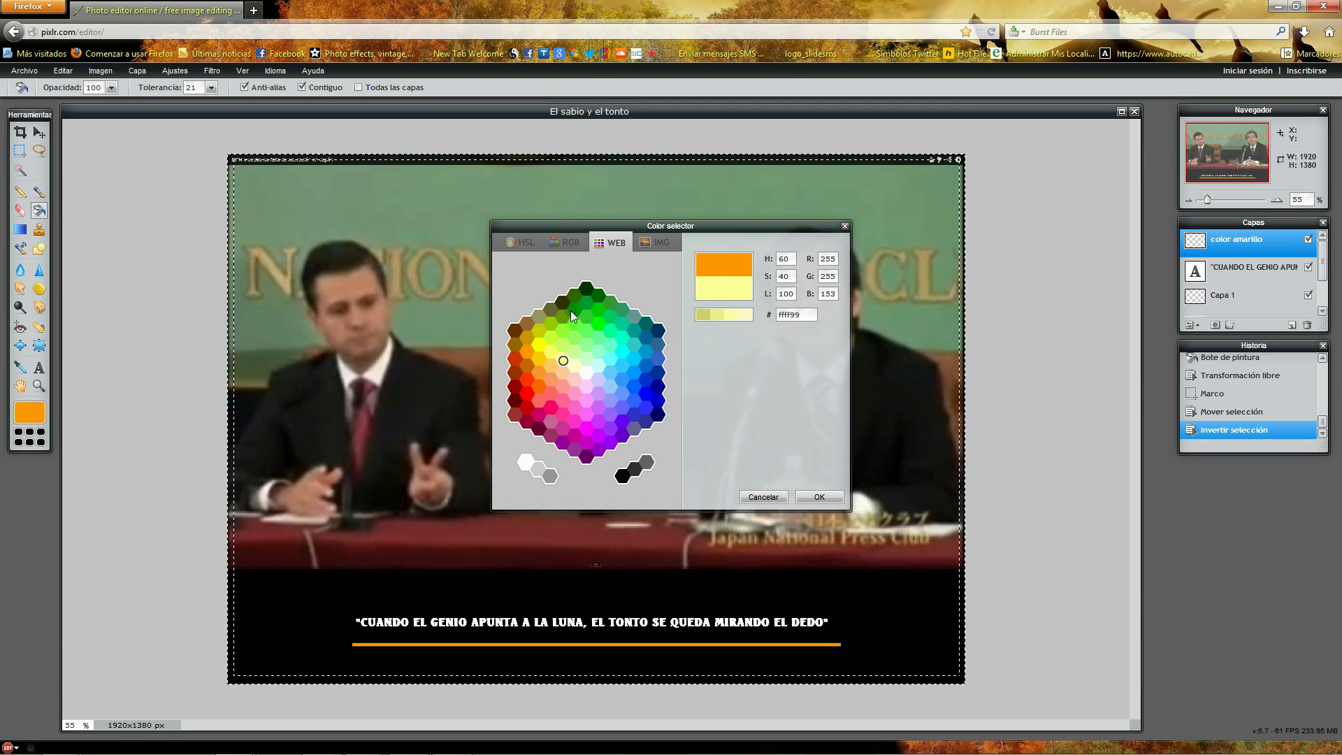
pyautogui.click(819, 496)
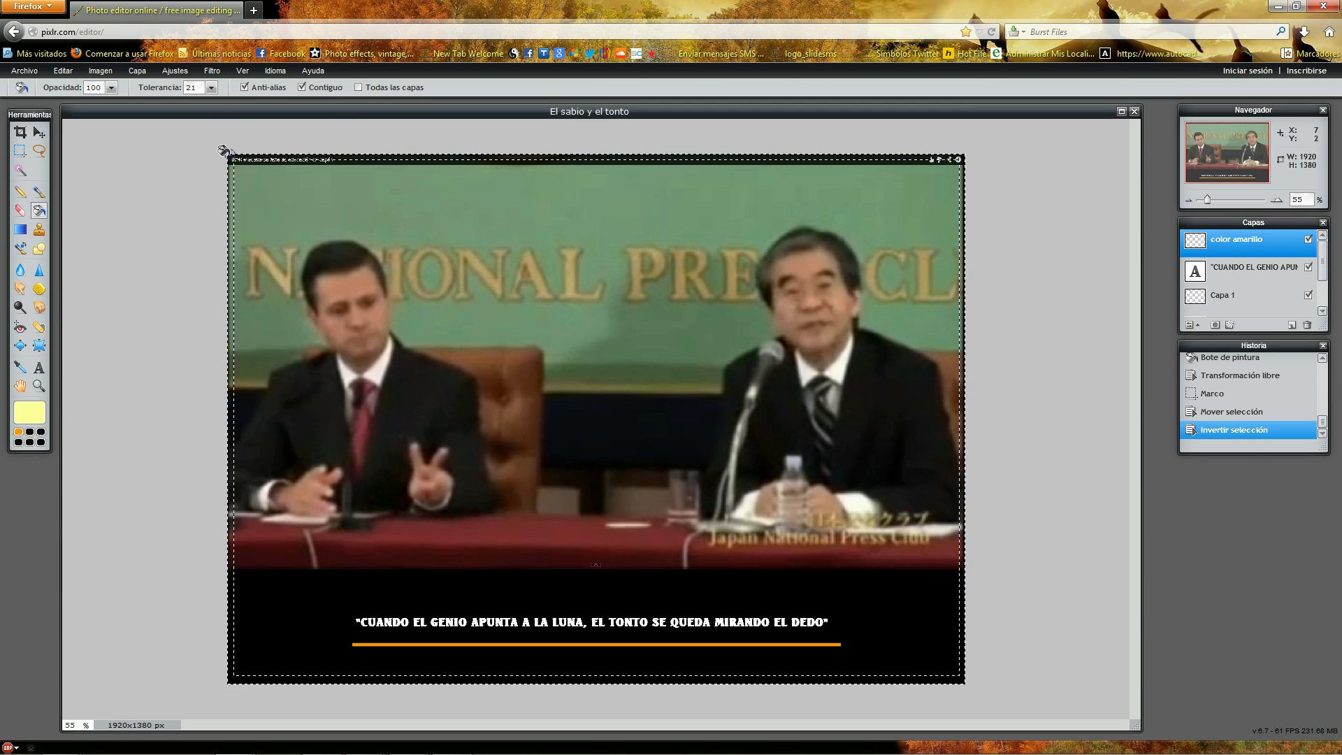
pyautogui.click(227, 152)
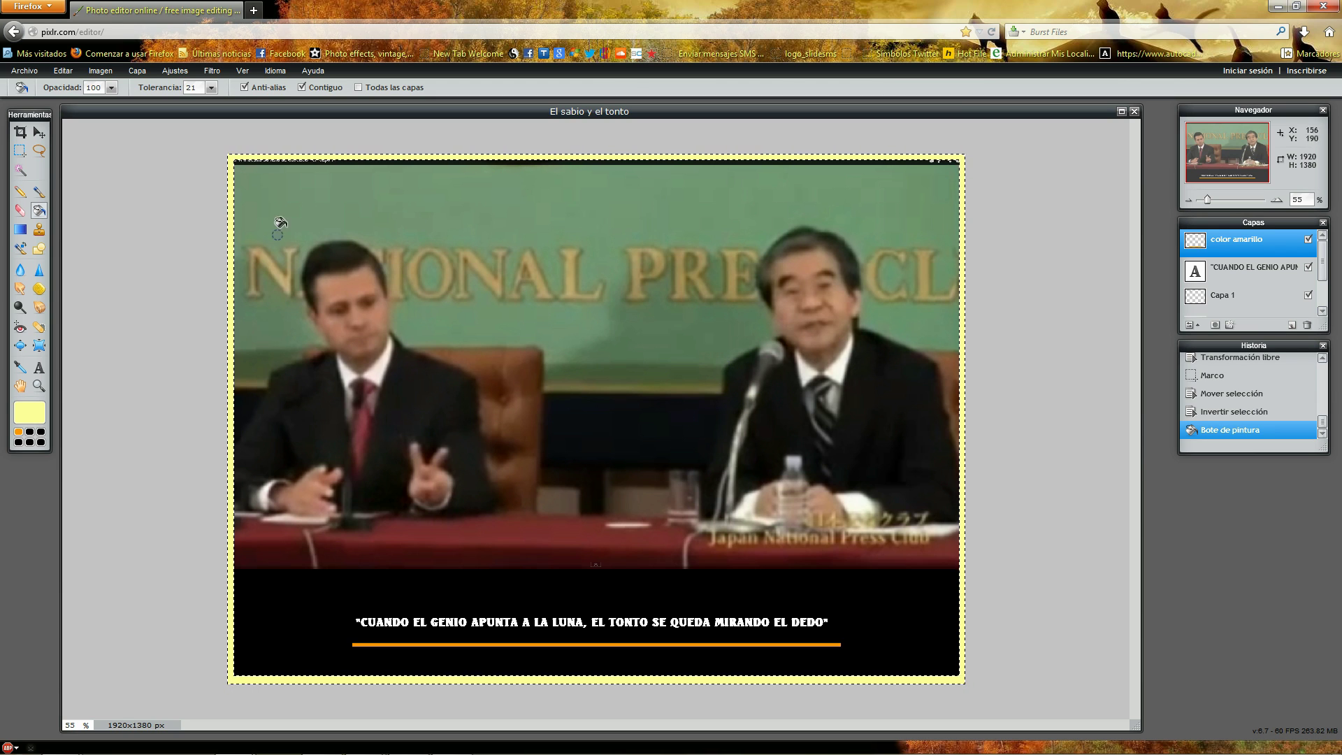
# Step: Refill the frame with the paler yellow ffffcc
pyautogui.click(29, 413)
pyautogui.click(576, 368)
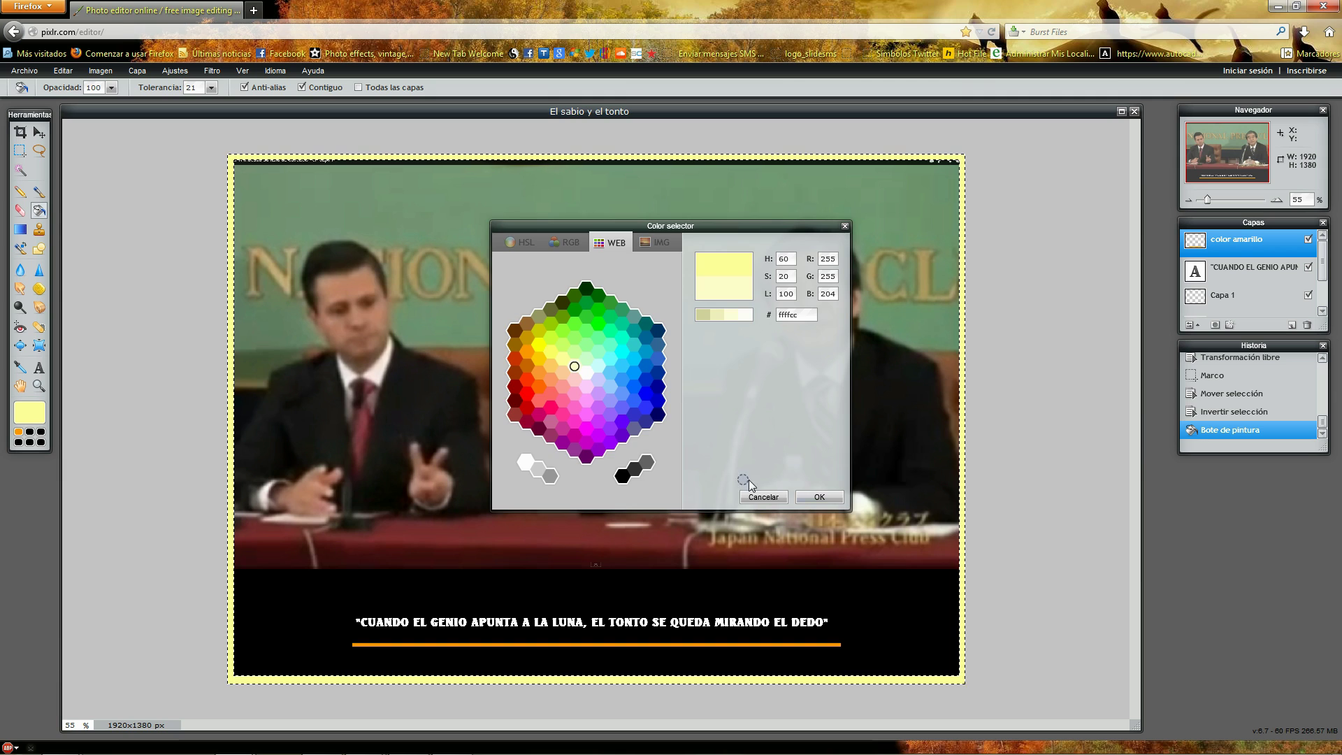
pyautogui.click(821, 498)
pyautogui.click(228, 160)
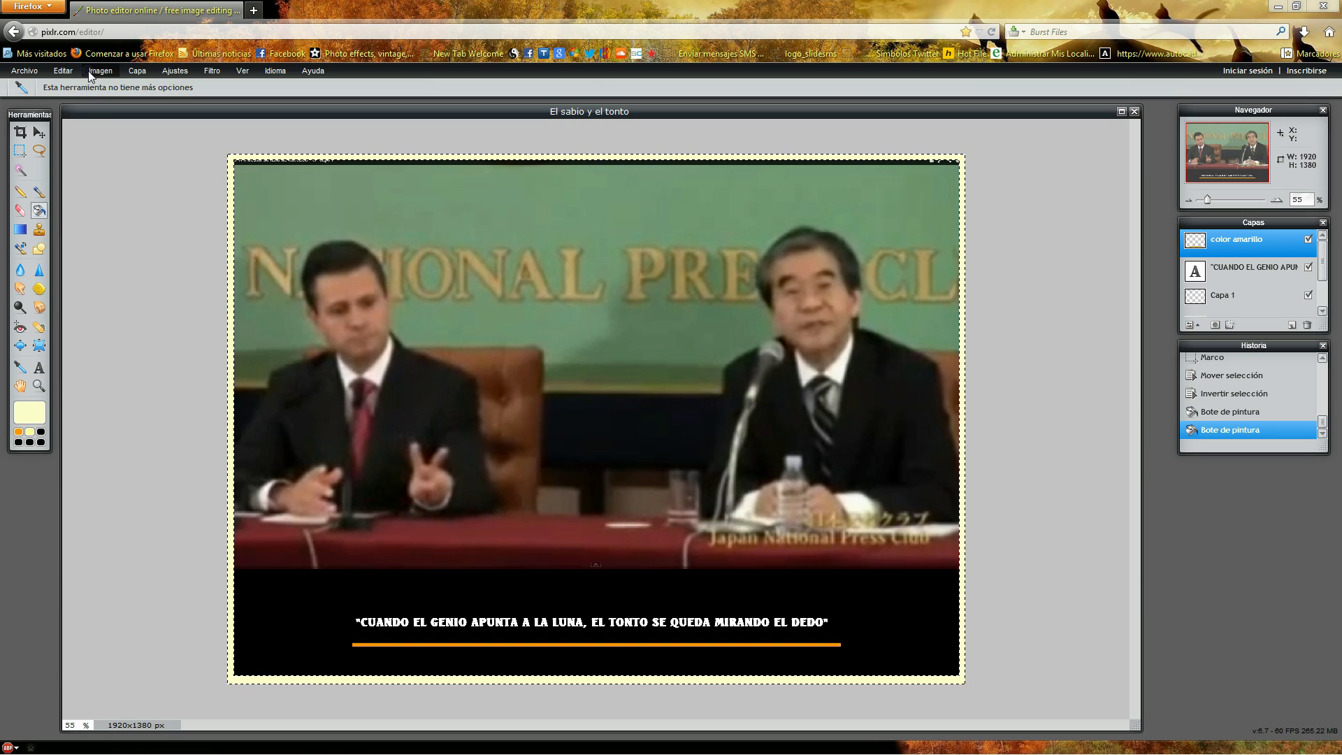
pyautogui.click(63, 70)
# Step: Nudge the yellow frame's corners and edges inward so it sits evenly, then apply
pyautogui.click(87, 173)
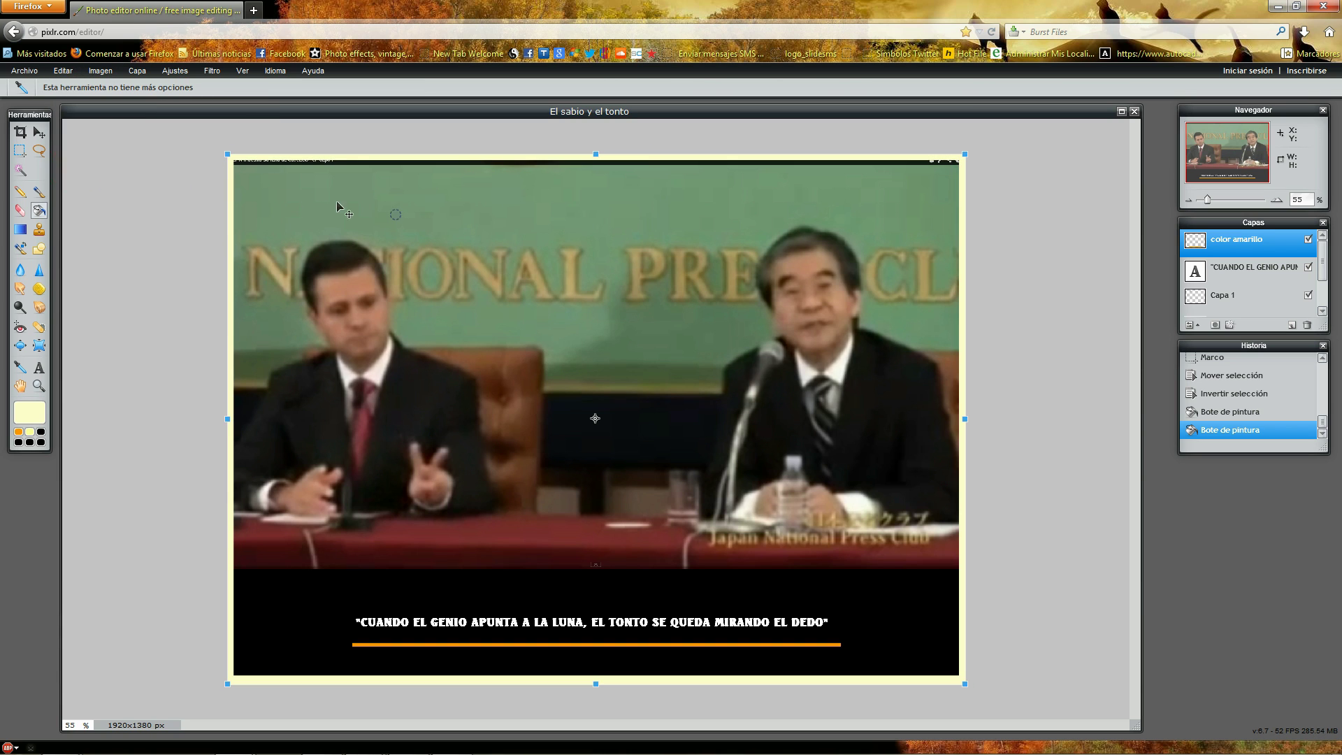
pyautogui.moveTo(229, 153); pyautogui.dragTo(232, 155)
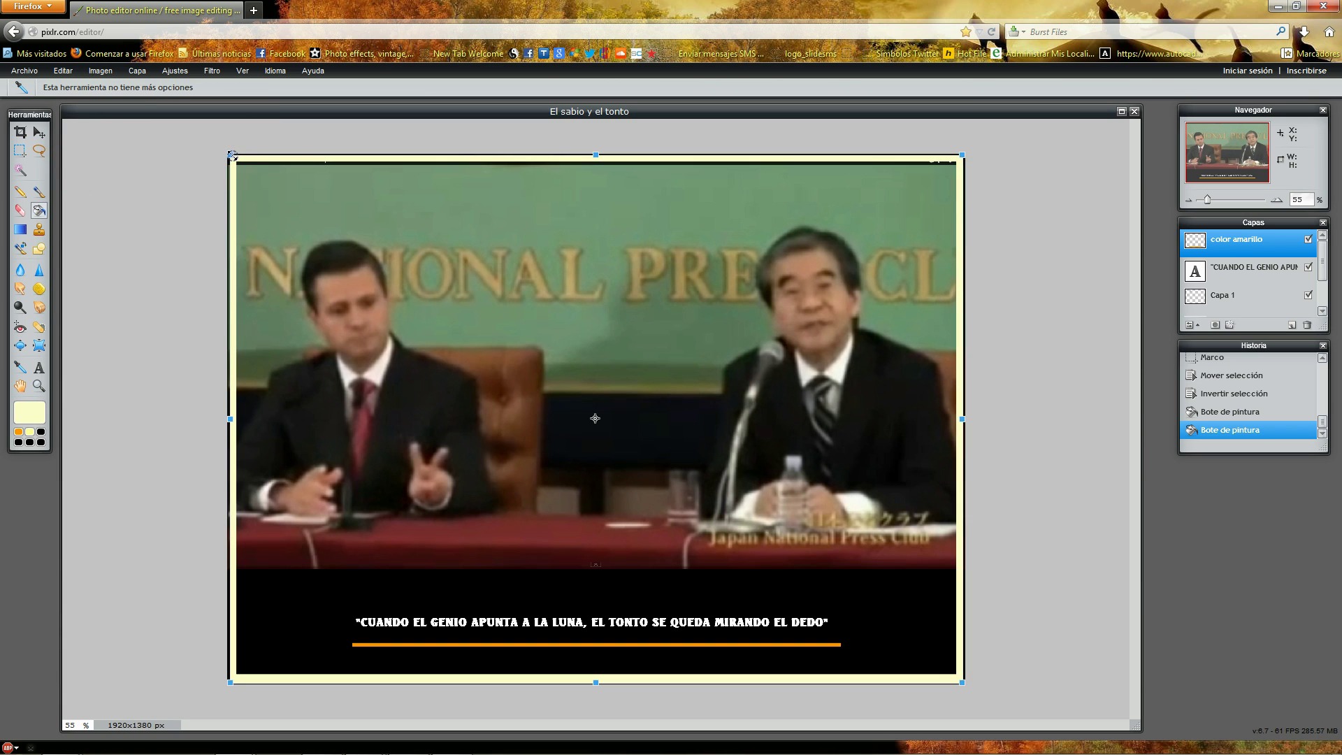
pyautogui.moveTo(599, 684); pyautogui.dragTo(595, 677)
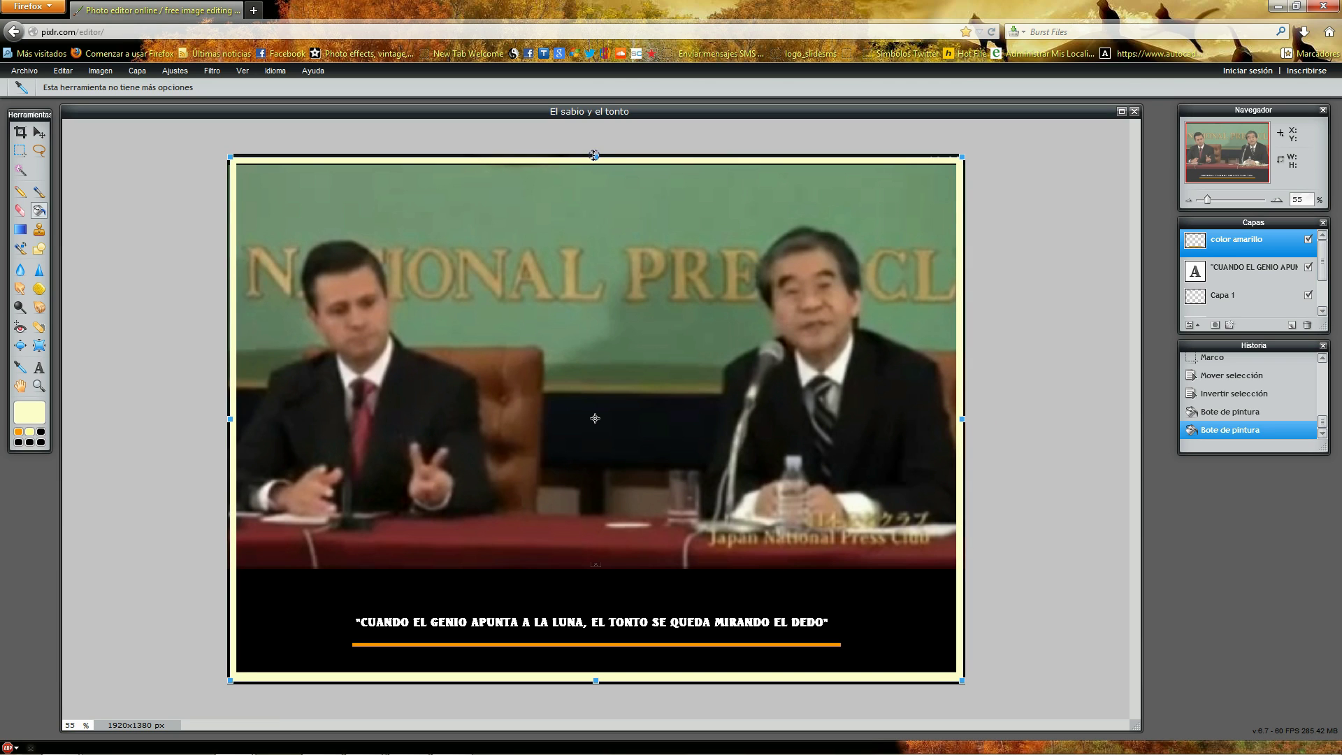
pyautogui.moveTo(594, 156); pyautogui.dragTo(596, 154)
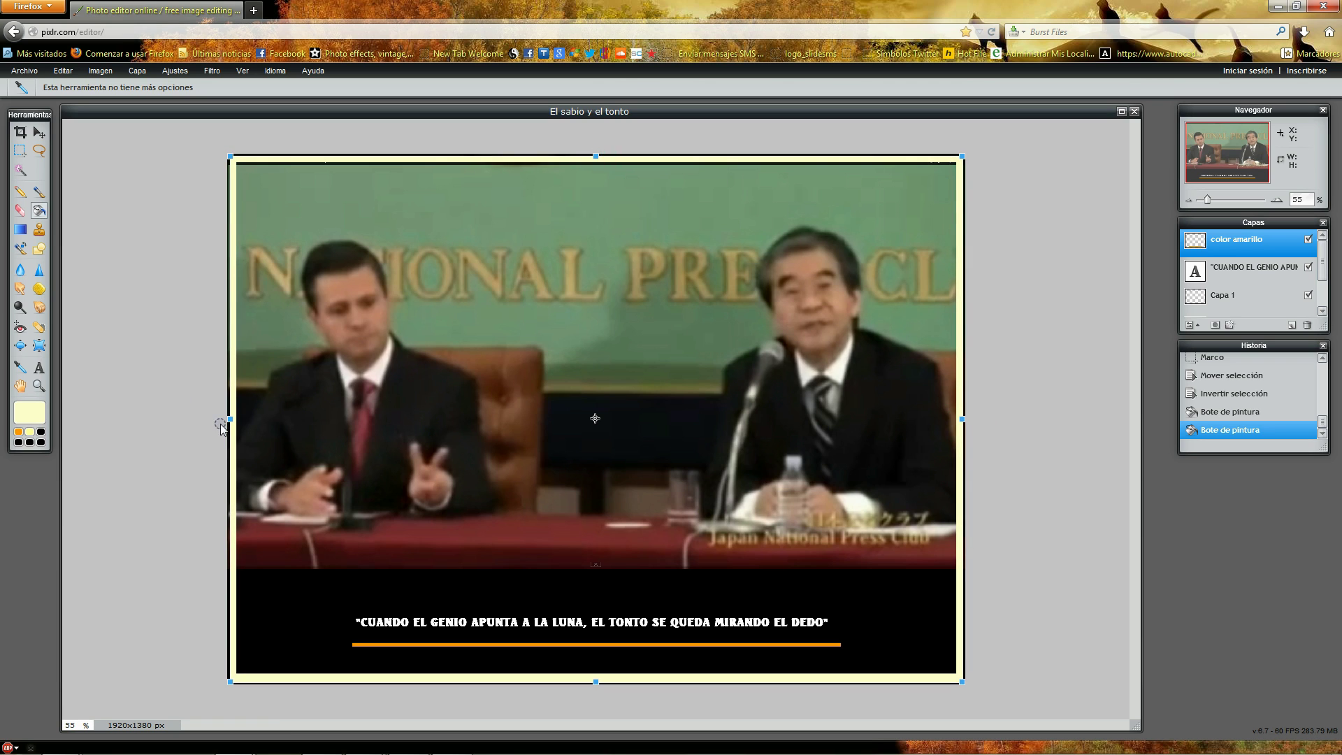
pyautogui.moveTo(230, 417); pyautogui.dragTo(230, 417)
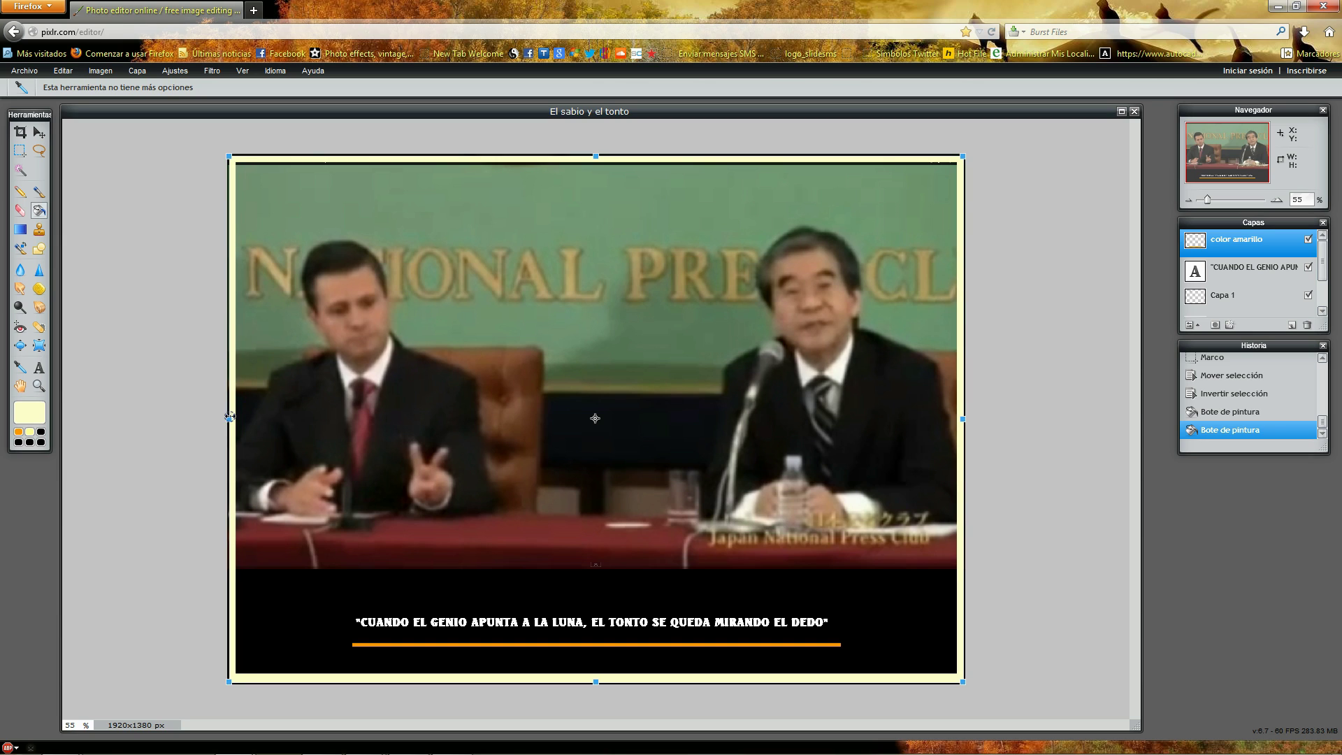
pyautogui.moveTo(965, 417); pyautogui.dragTo(963, 417)
pyautogui.moveTo(400, 422); pyautogui.dragTo(400, 422)
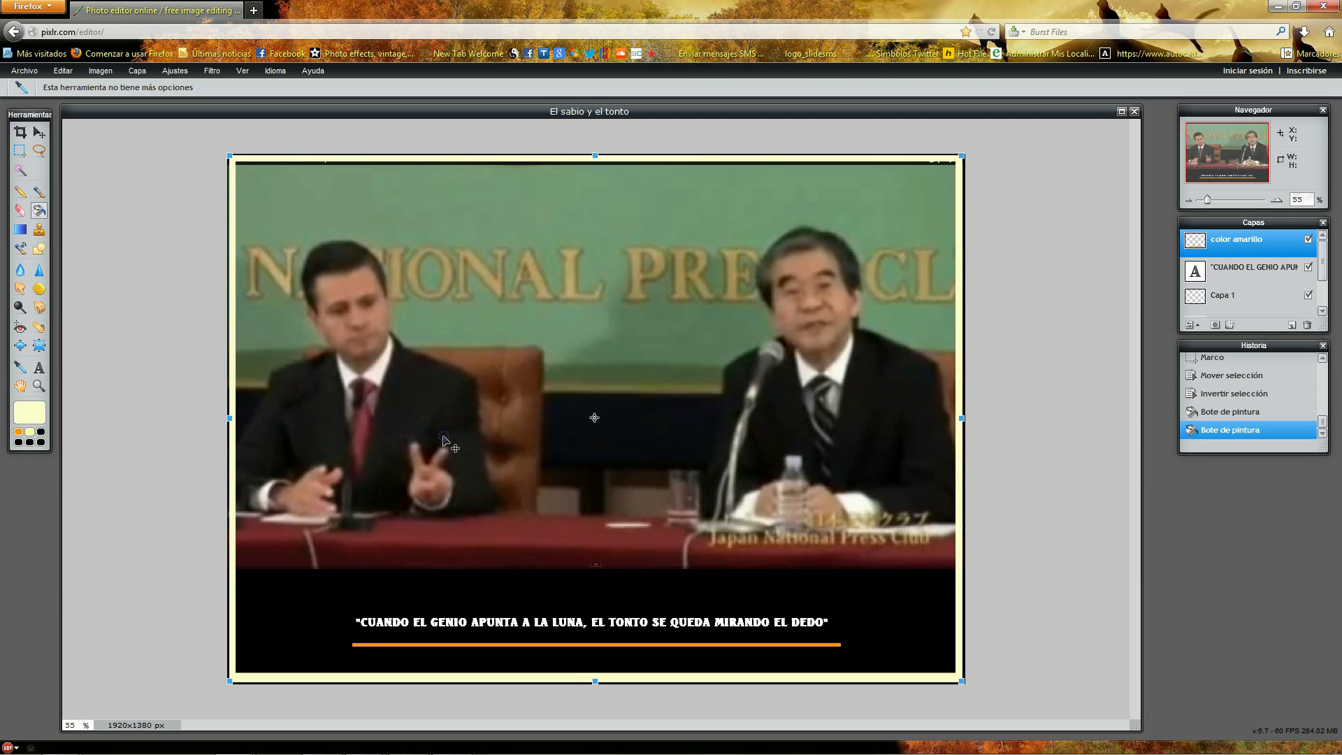
pyautogui.click(63, 70)
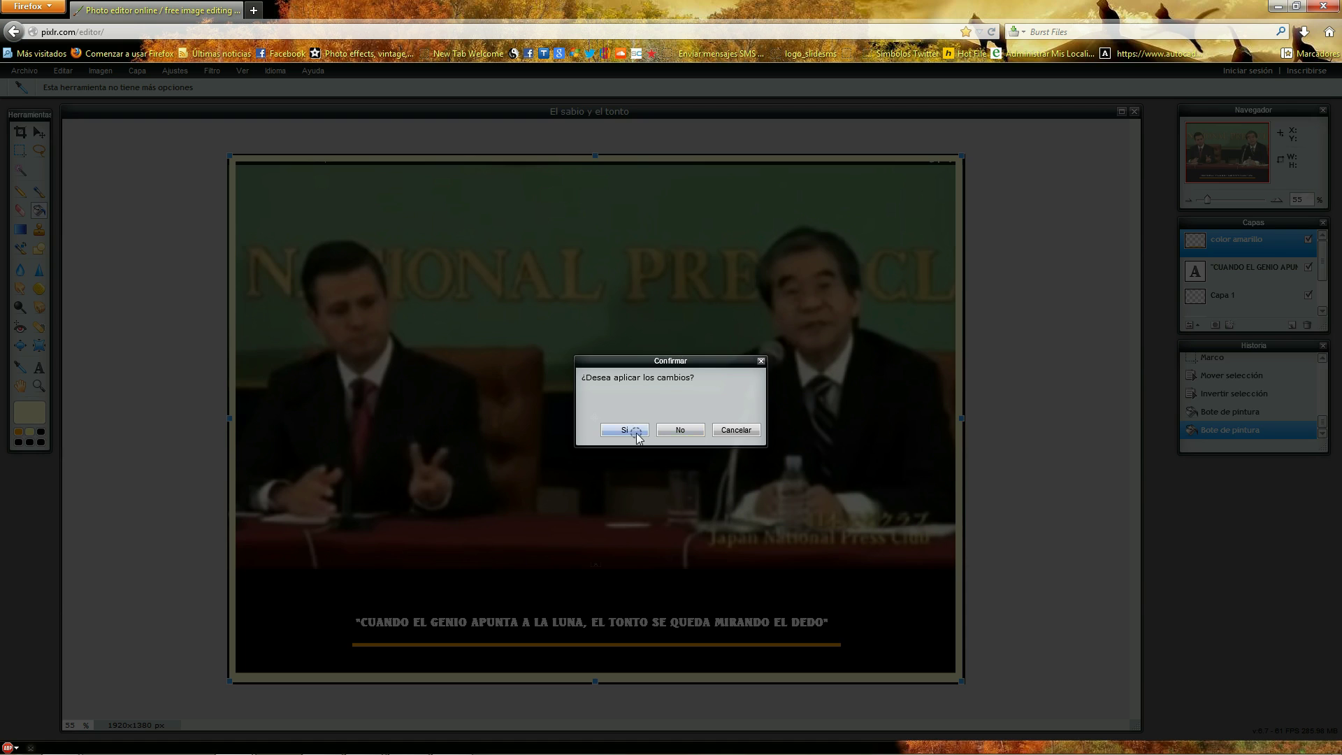
pyautogui.click(636, 437)
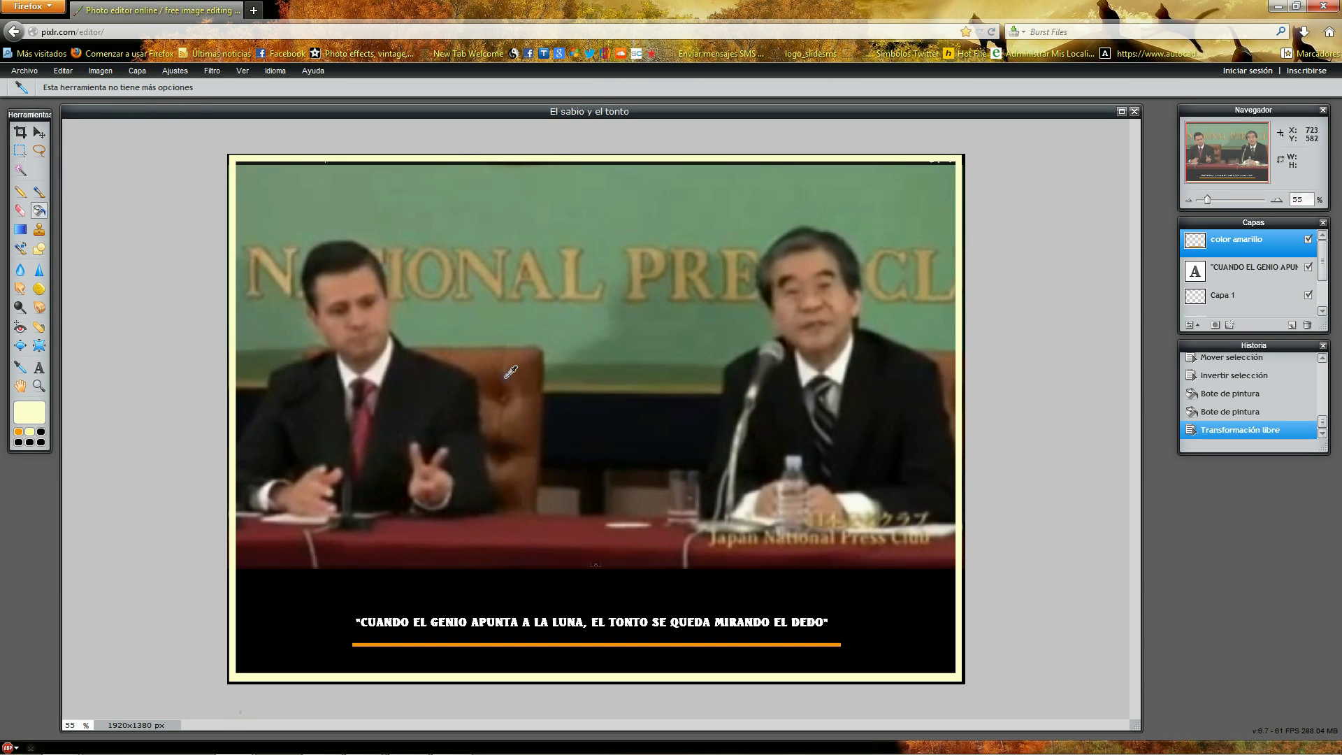
# Step: Duplicate the color amarillo frame layer
pyautogui.rightClick(1225, 247)
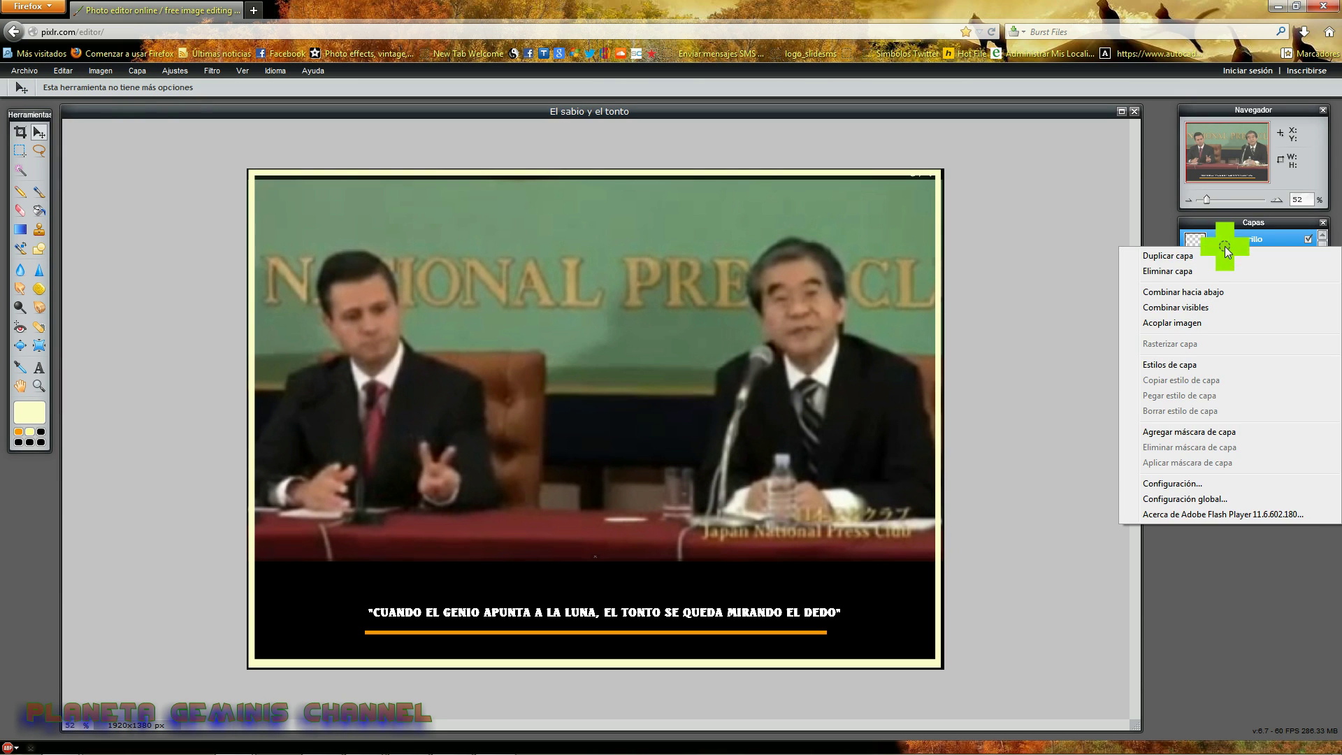
pyautogui.click(1169, 255)
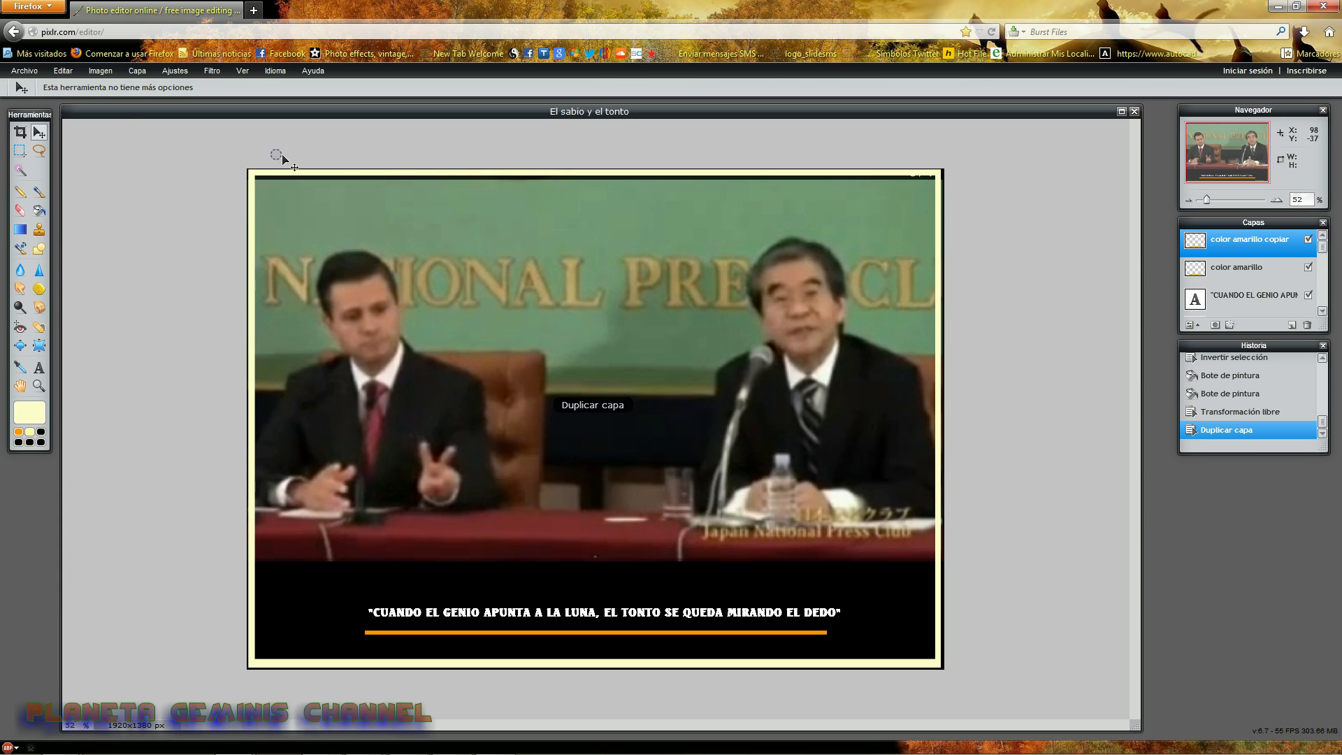
pyautogui.click(70, 73)
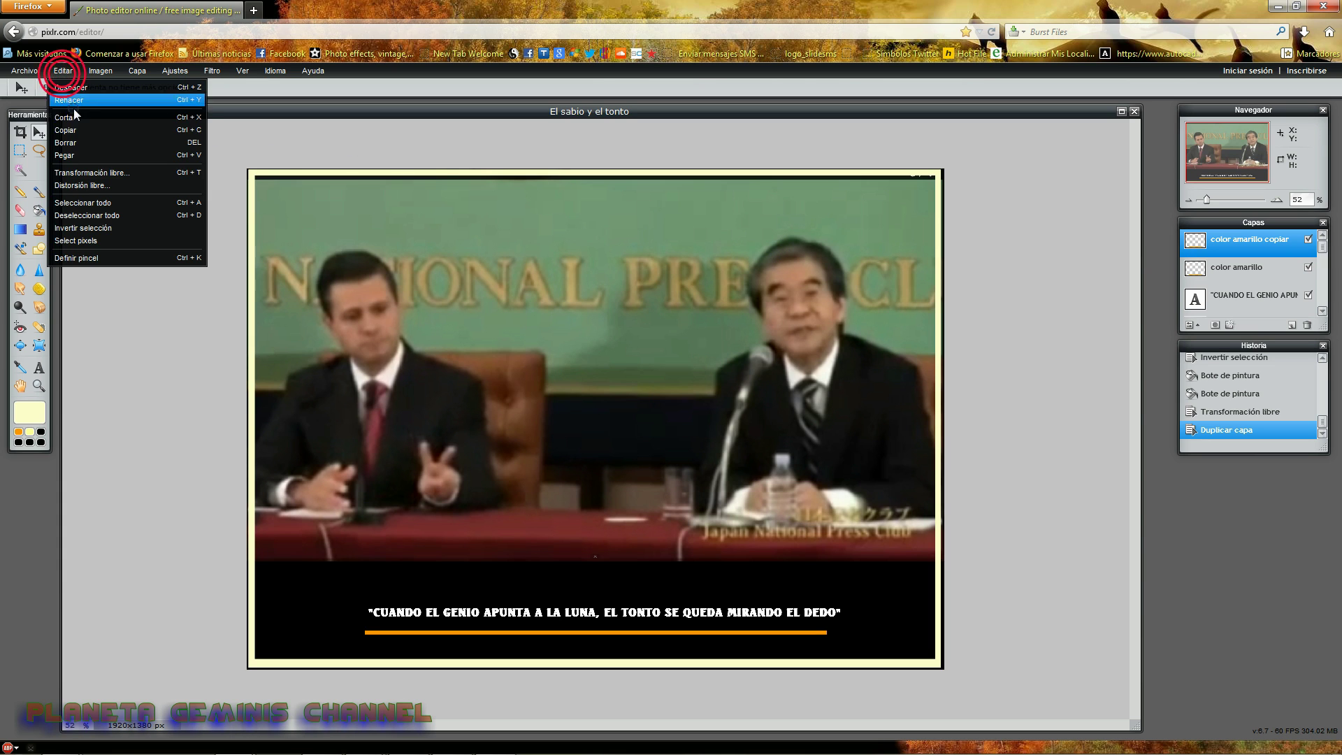
pyautogui.click(74, 173)
# Step: Fit the copied frame around the black quote band, then delete the extra layer
pyautogui.moveTo(595, 172)
pyautogui.mouseDown()
pyautogui.moveTo(603, 629)
pyautogui.moveTo(594, 561)
pyautogui.mouseUp()
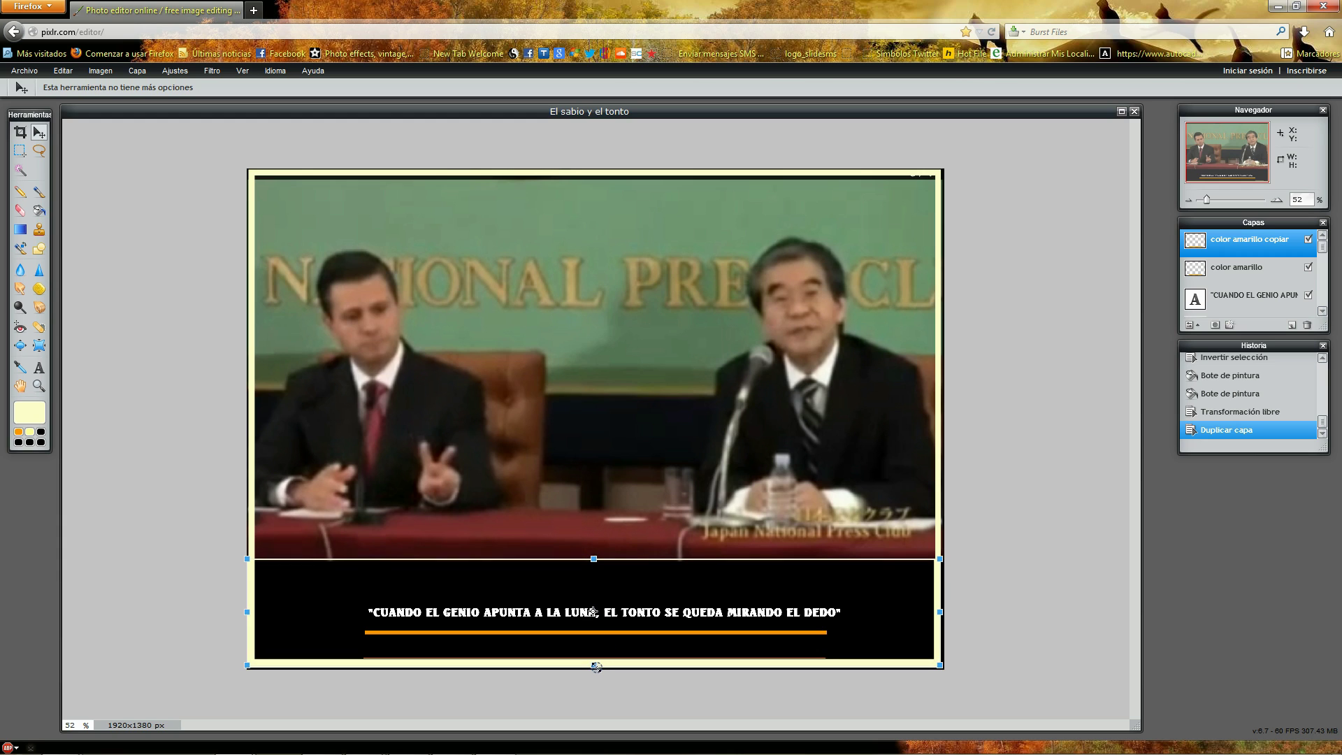
pyautogui.moveTo(594, 665); pyautogui.dragTo(596, 666)
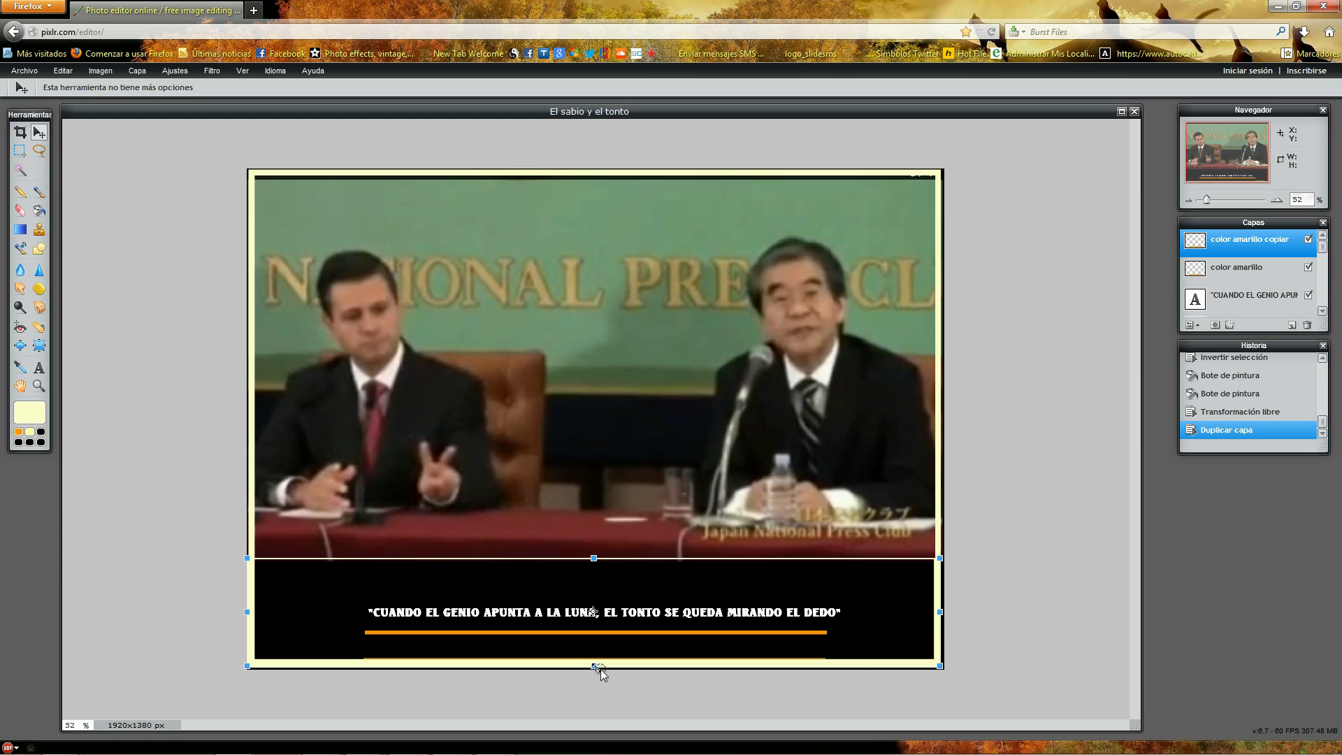
pyautogui.moveTo(941, 612); pyautogui.dragTo(942, 613)
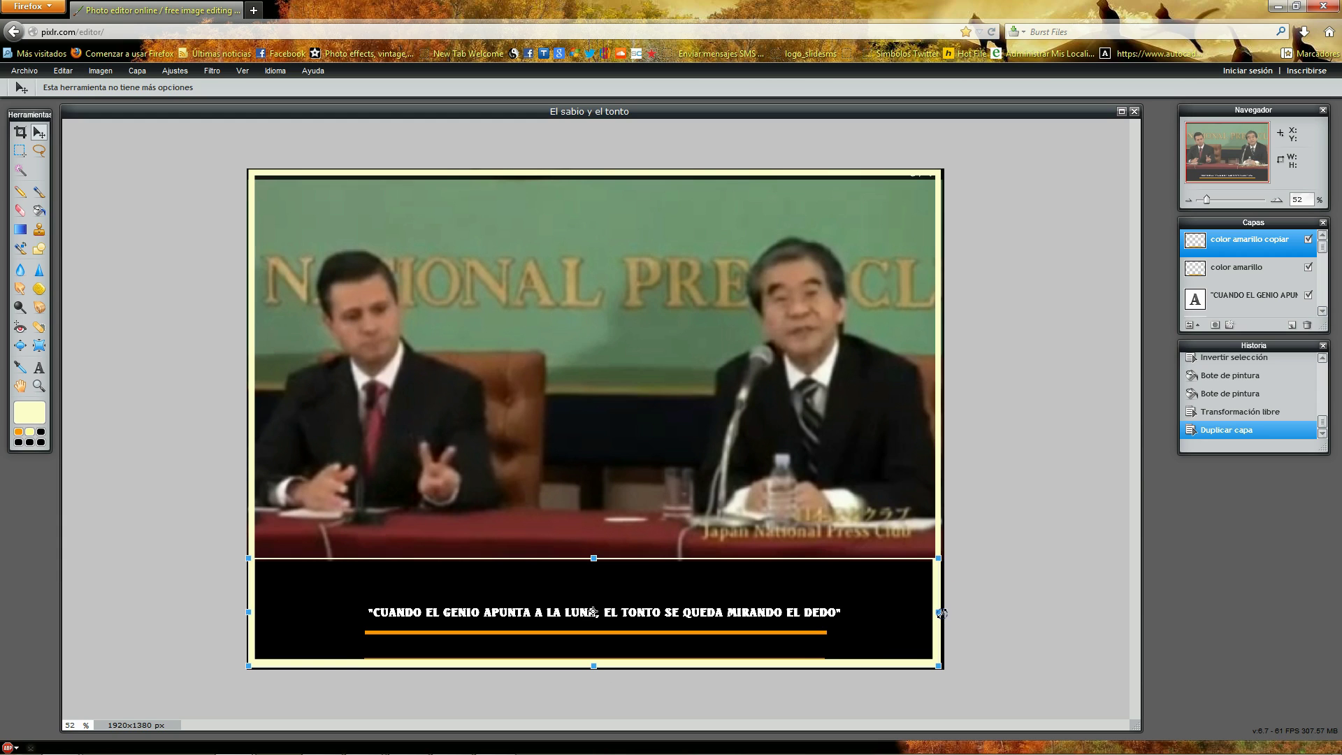
pyautogui.moveTo(586, 590); pyautogui.dragTo(588, 589)
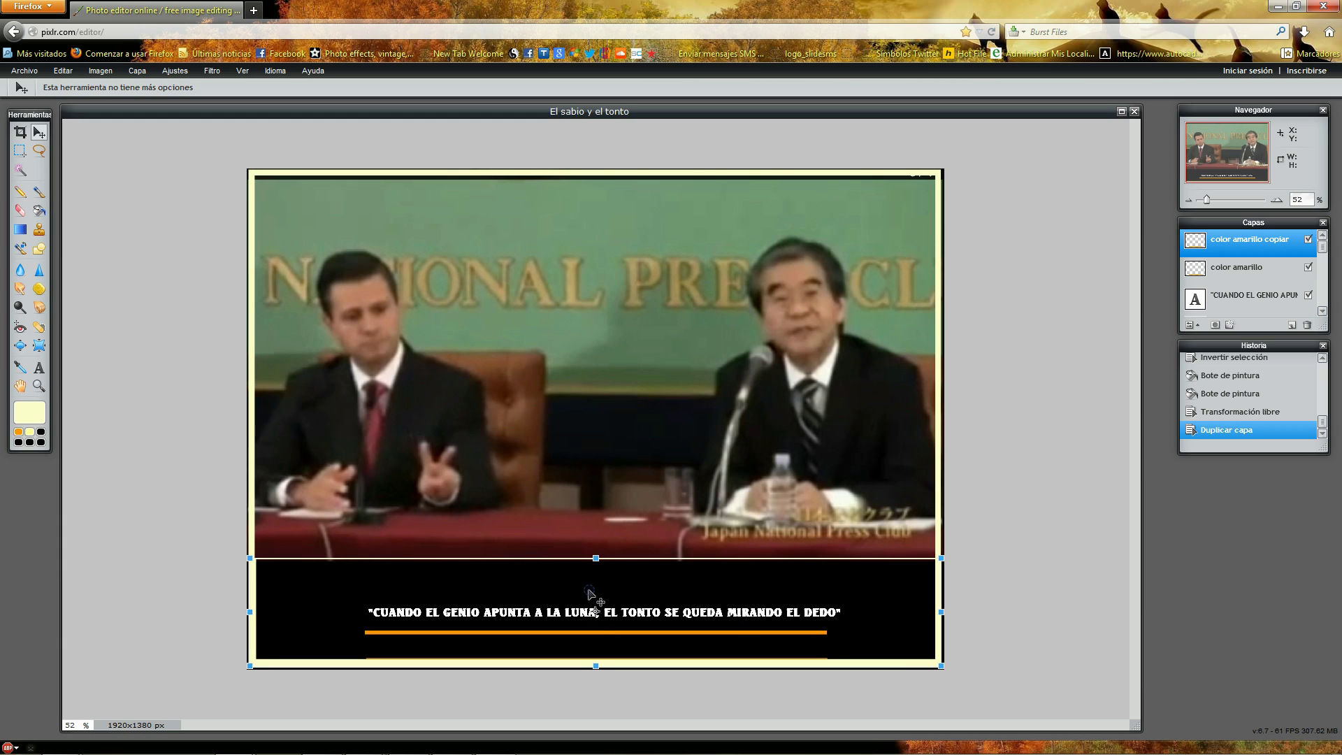
pyautogui.press('Return')
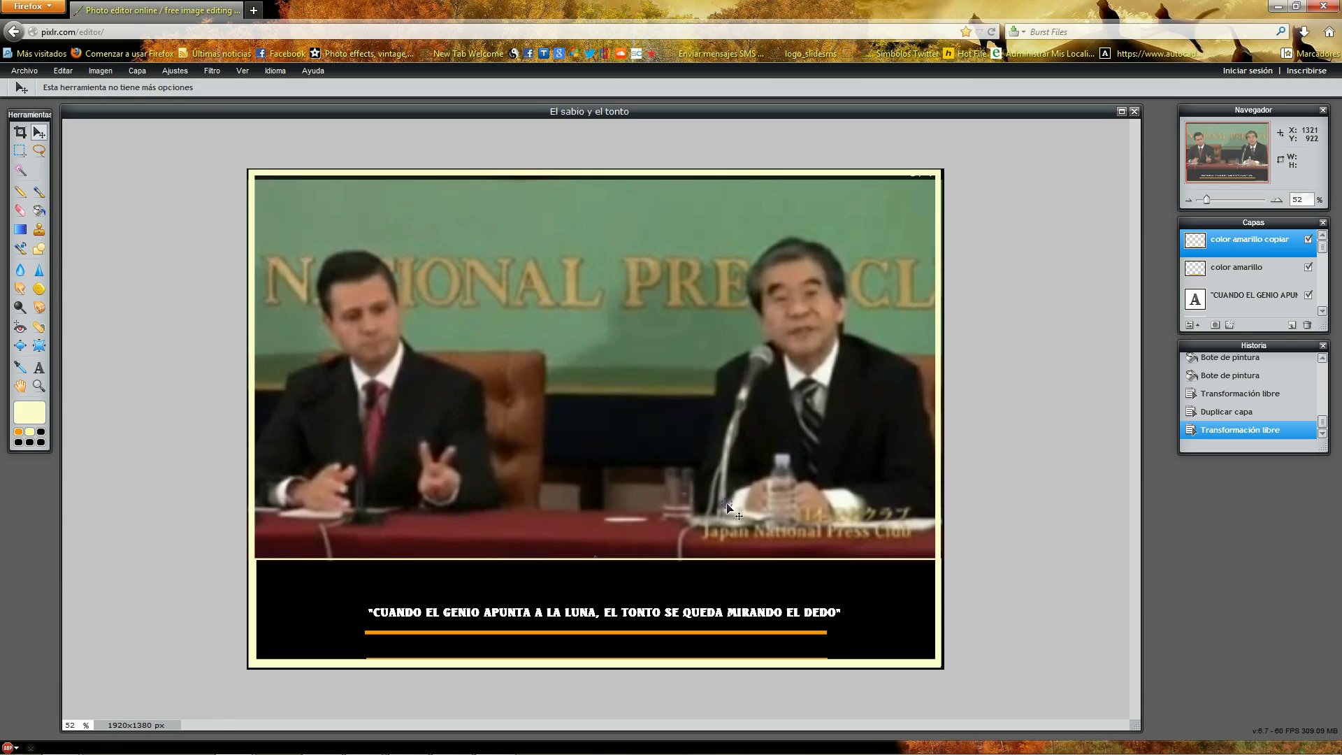
pyautogui.press('Delete')
pyautogui.press('Return')
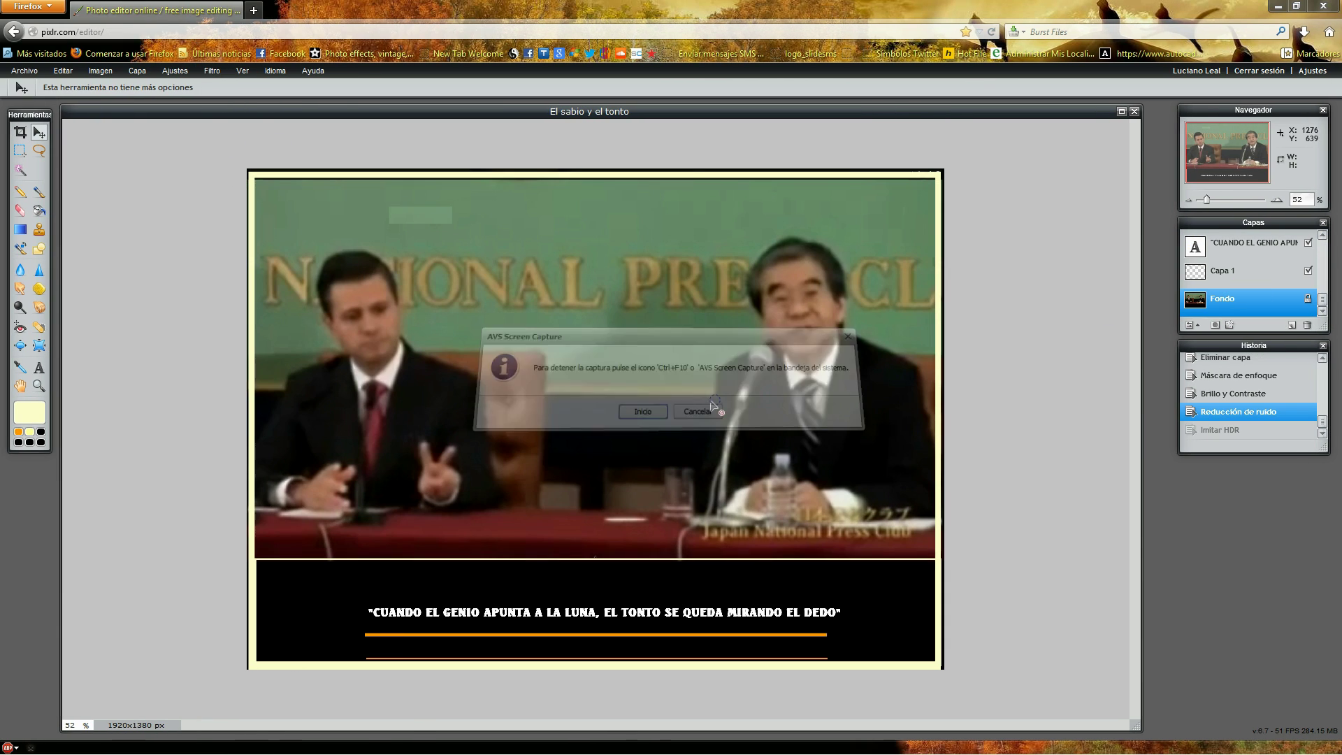
# Step: Apply the Imitar HDR filter to the background photo
pyautogui.click(63, 72)
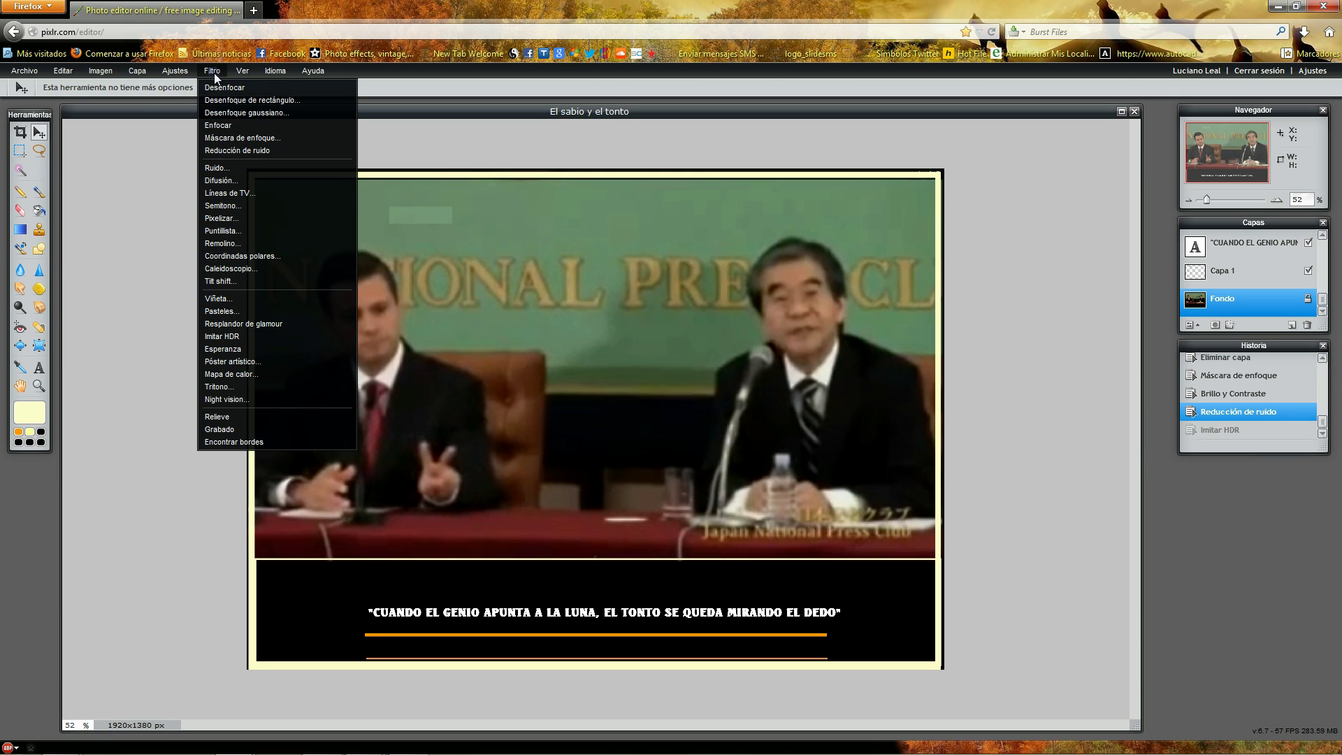
pyautogui.click(221, 337)
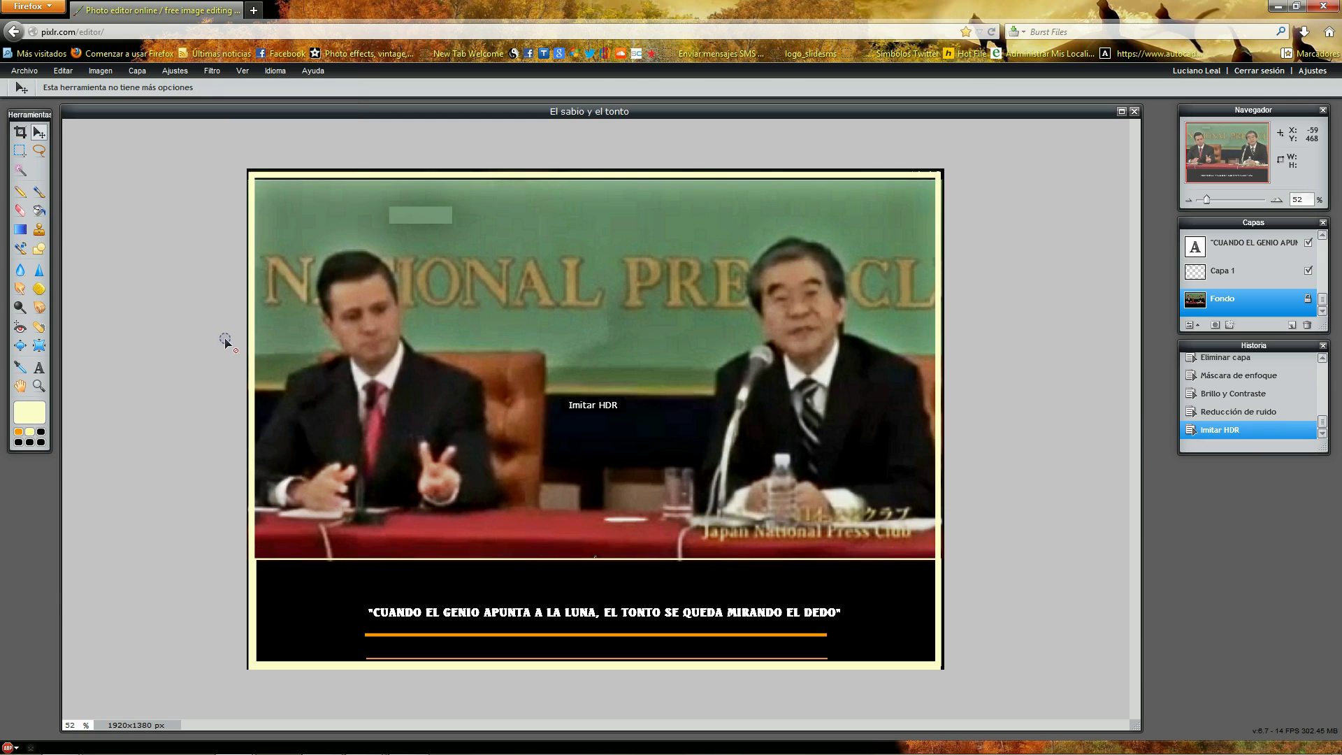
pyautogui.click(25, 71)
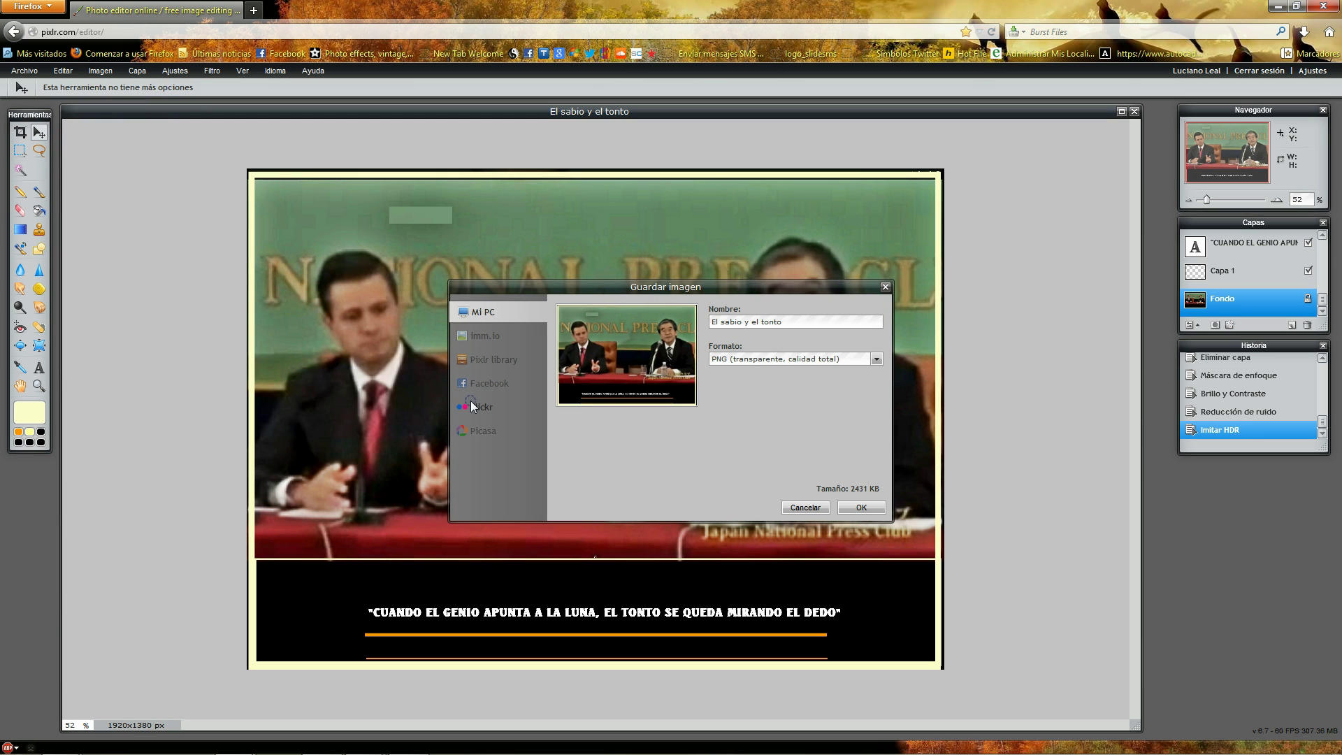
# Step: Save the image as 'El sabio y el tonto.jpg', JPEG quality 80, in Imágenes
pyautogui.click(873, 359)
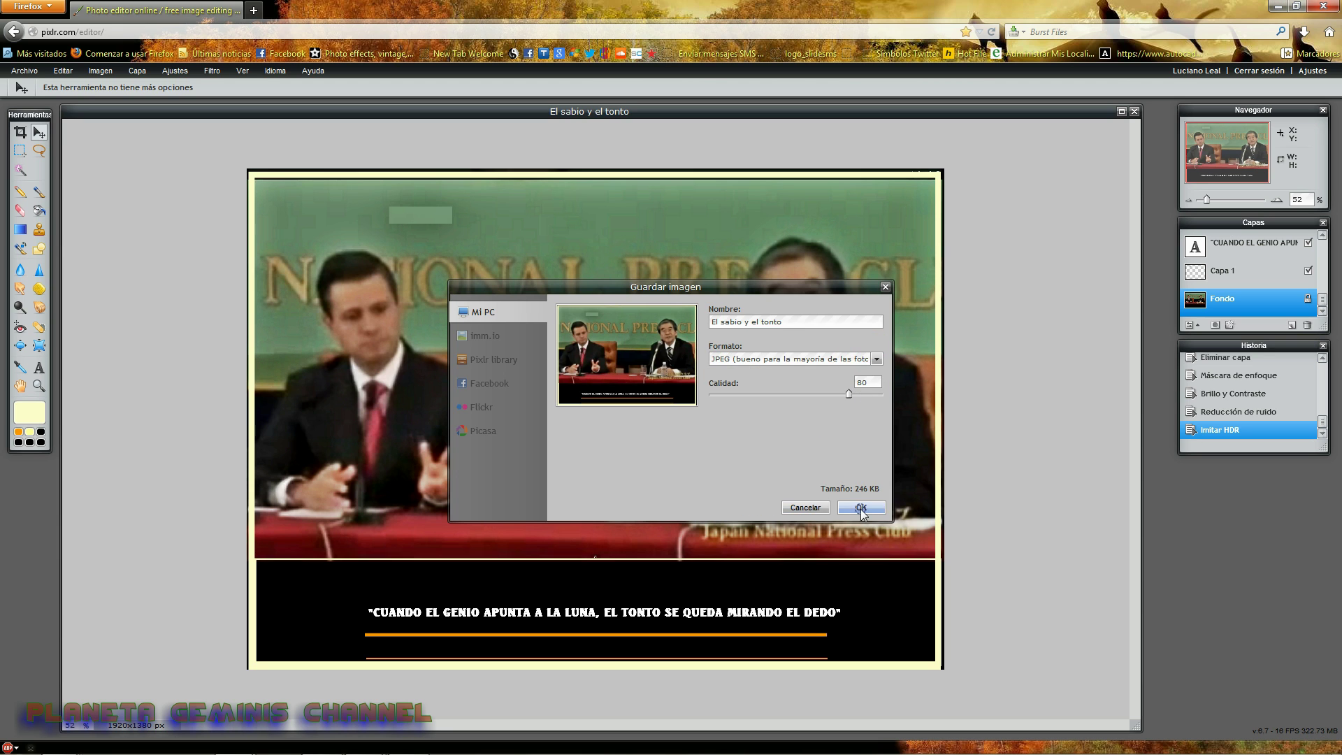
pyautogui.click(861, 509)
pyautogui.click(181, 258)
pyautogui.click(345, 264)
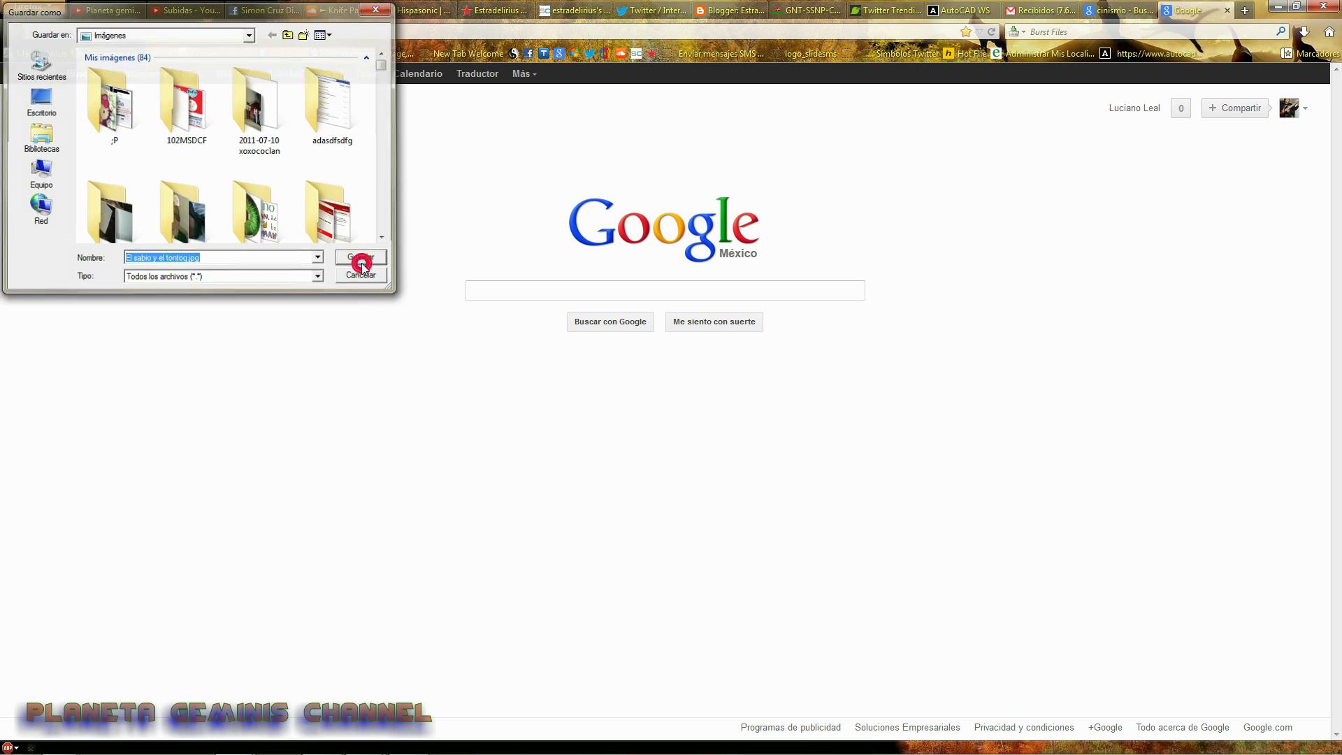